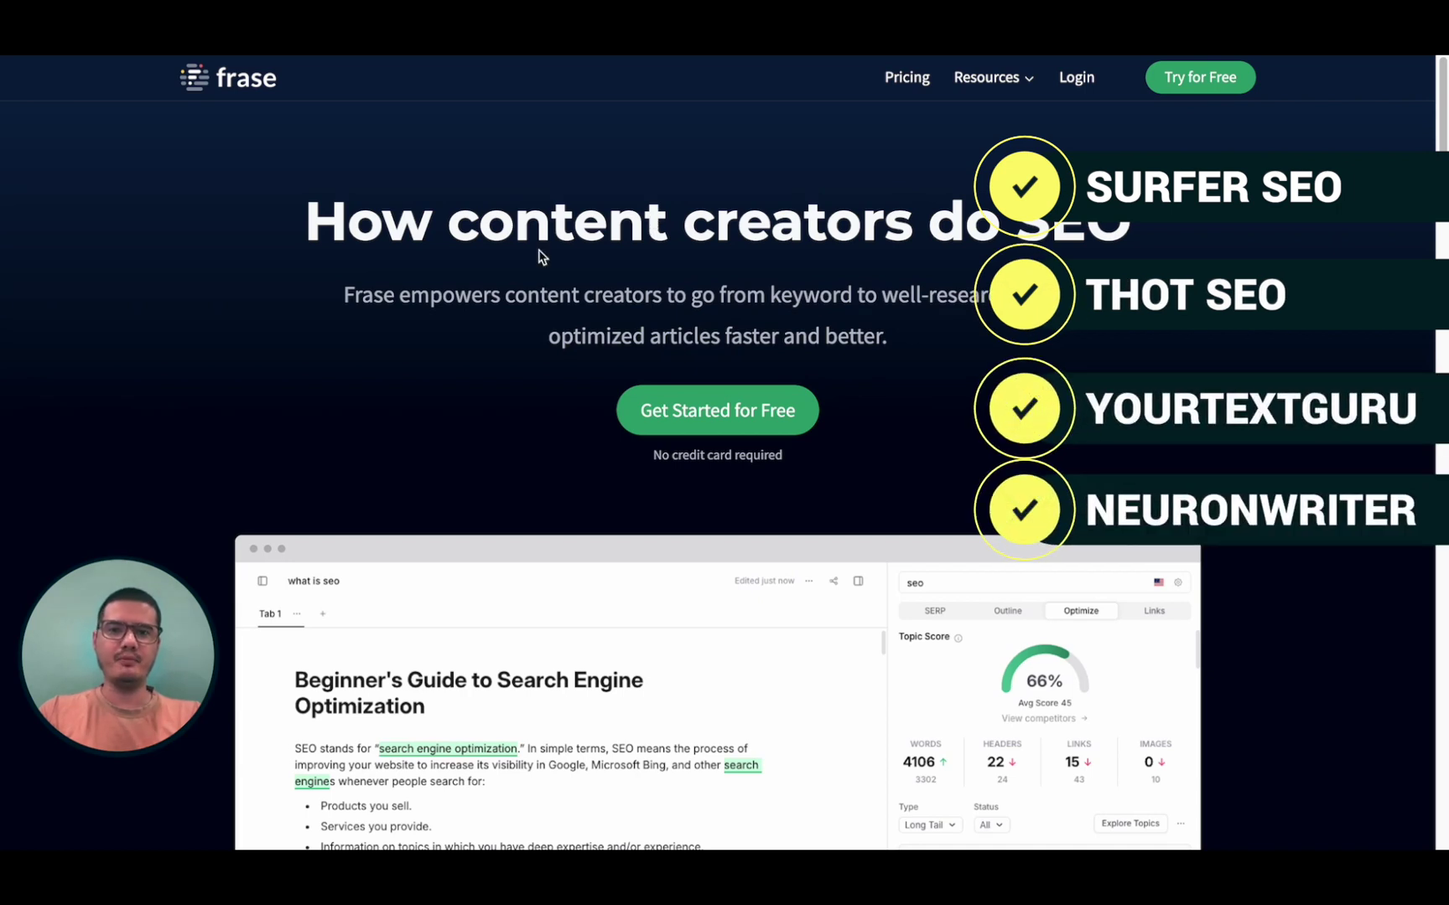
{"action": "scroll", "coordinate": [541, 256], "scroll_direction": "down", "scroll_amount": 1}
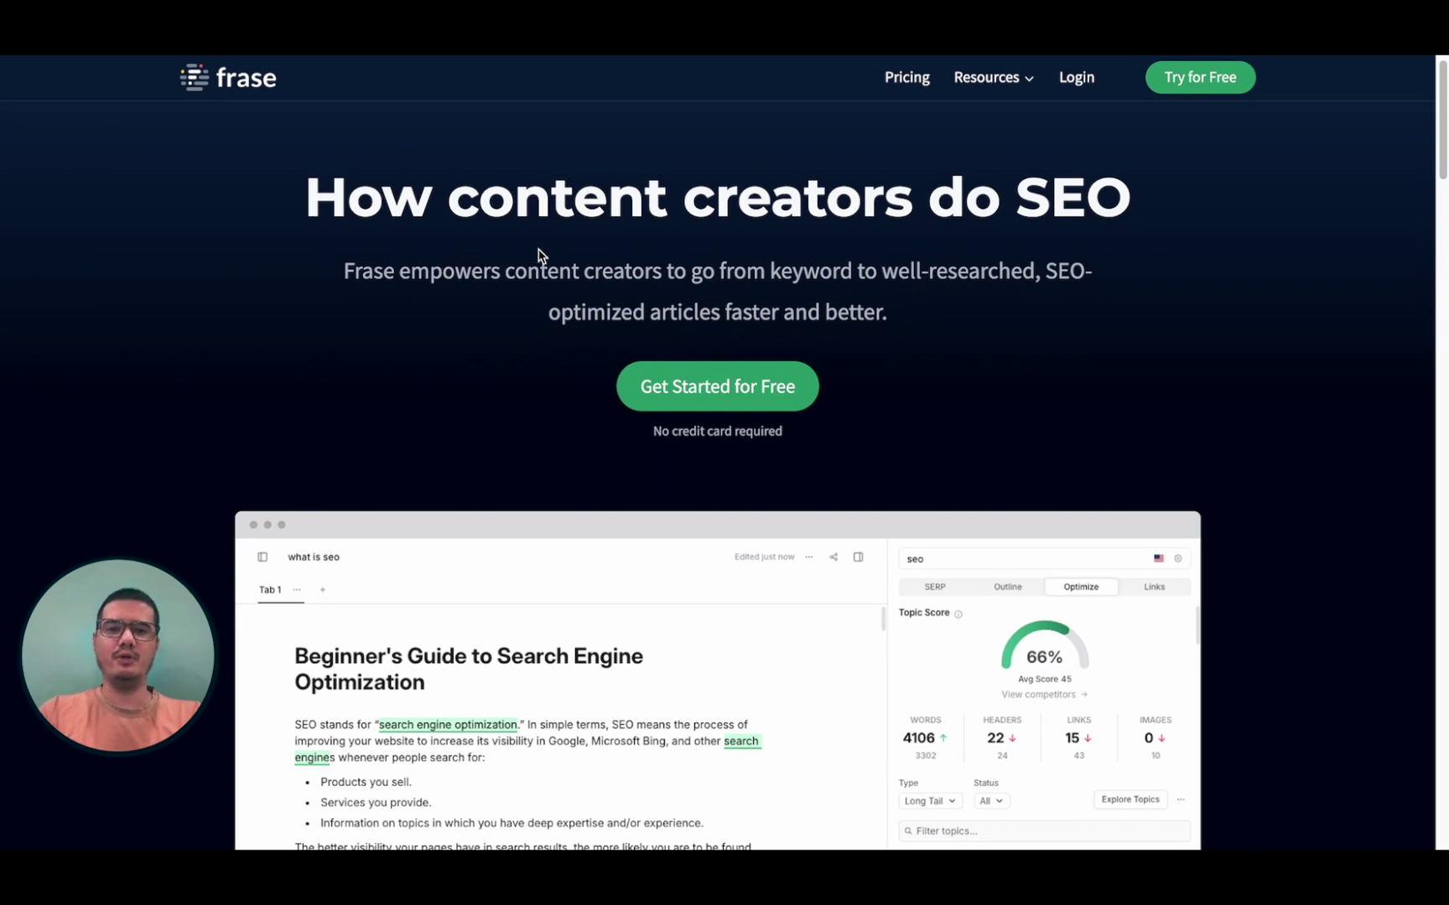
{"action": "scroll", "coordinate": [541, 255], "scroll_direction": "down", "scroll_amount": 1}
{"action": "scroll", "coordinate": [541, 256], "scroll_direction": "up", "scroll_amount": 1}
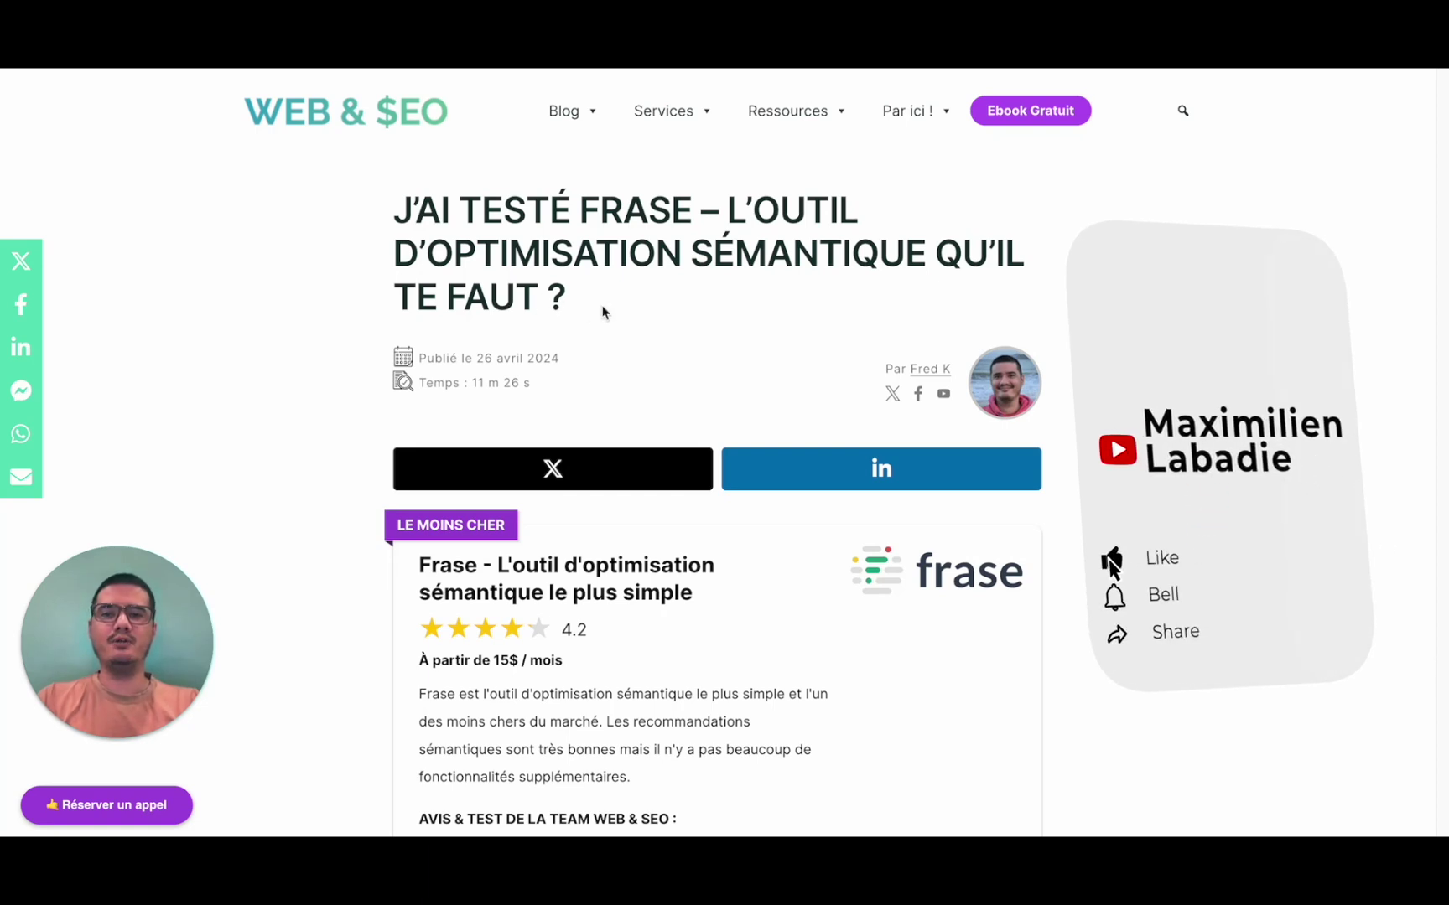
{"action": "scroll", "coordinate": [602, 312], "scroll_direction": "down", "scroll_amount": 1}
{"action": "scroll", "coordinate": [601, 312], "scroll_direction": "up", "scroll_amount": 1}
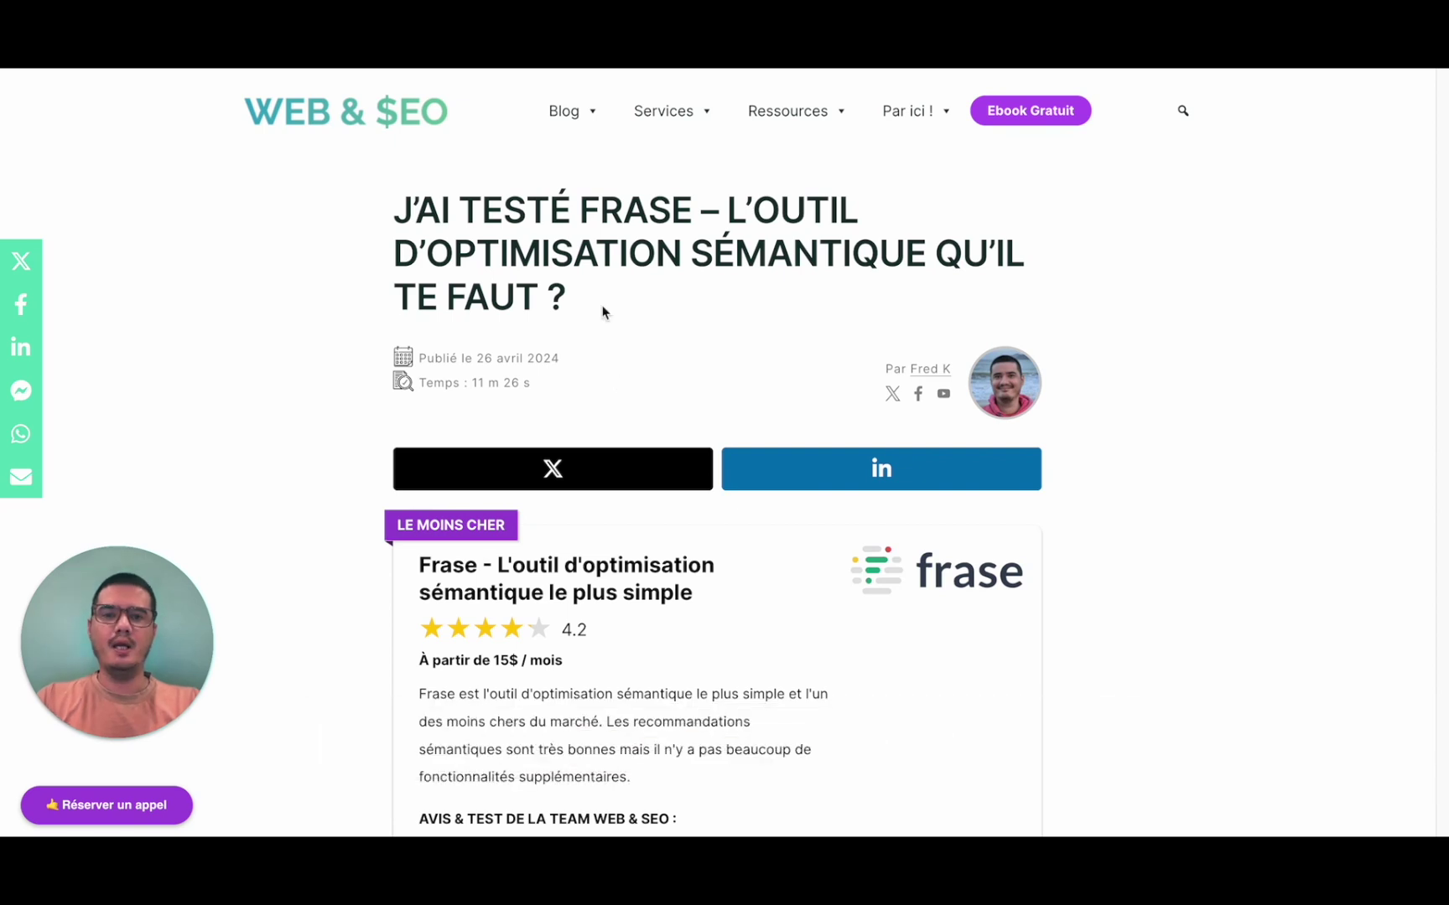
{"action": "scroll", "coordinate": [602, 312], "scroll_direction": "down", "scroll_amount": 1}
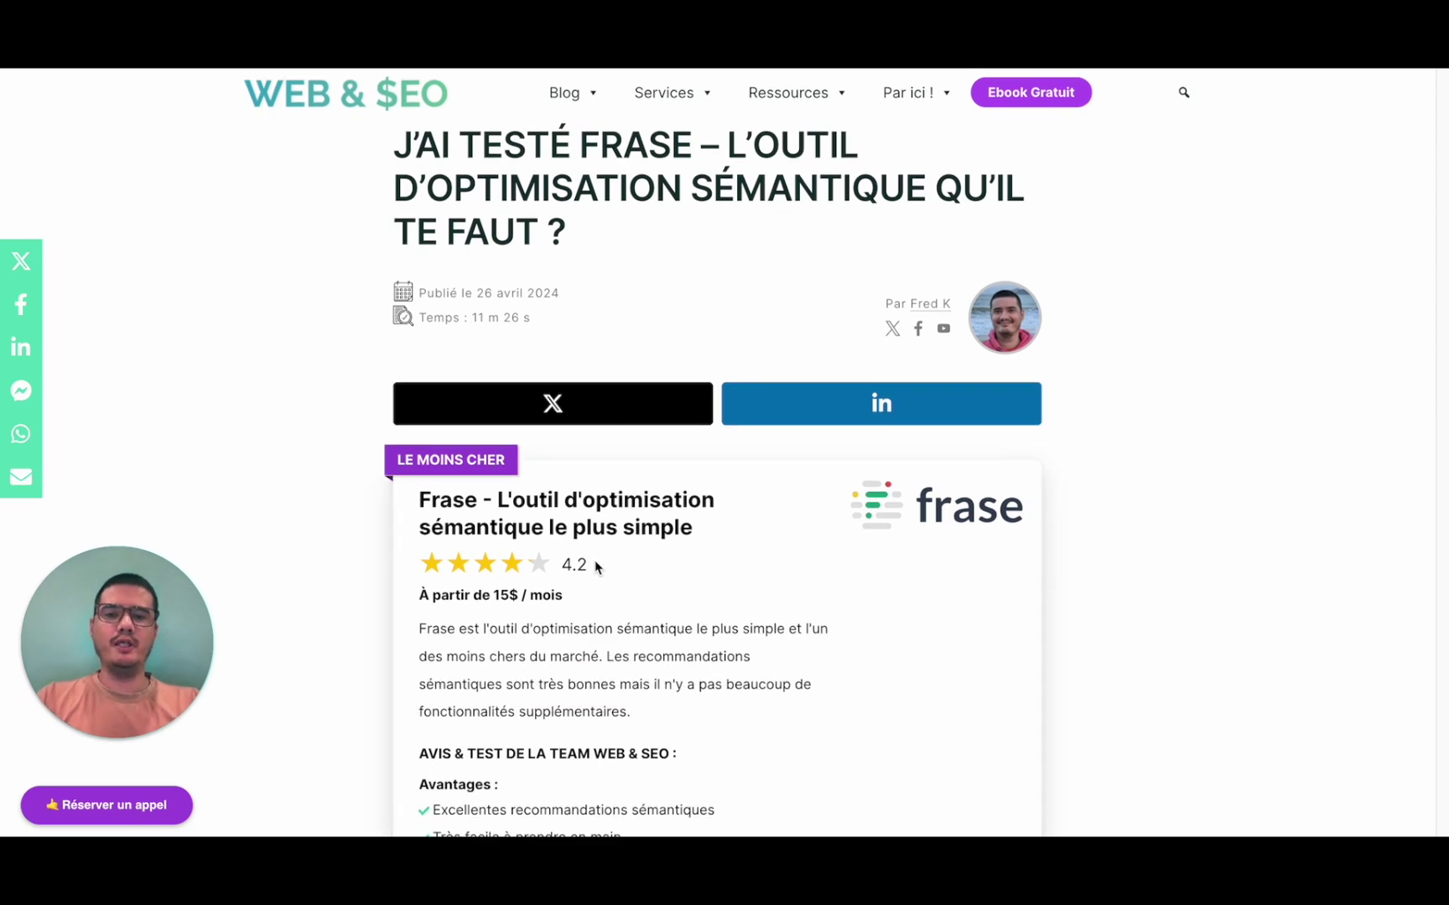
{"action": "scroll", "coordinate": [614, 556], "scroll_direction": "up", "scroll_amount": 1}
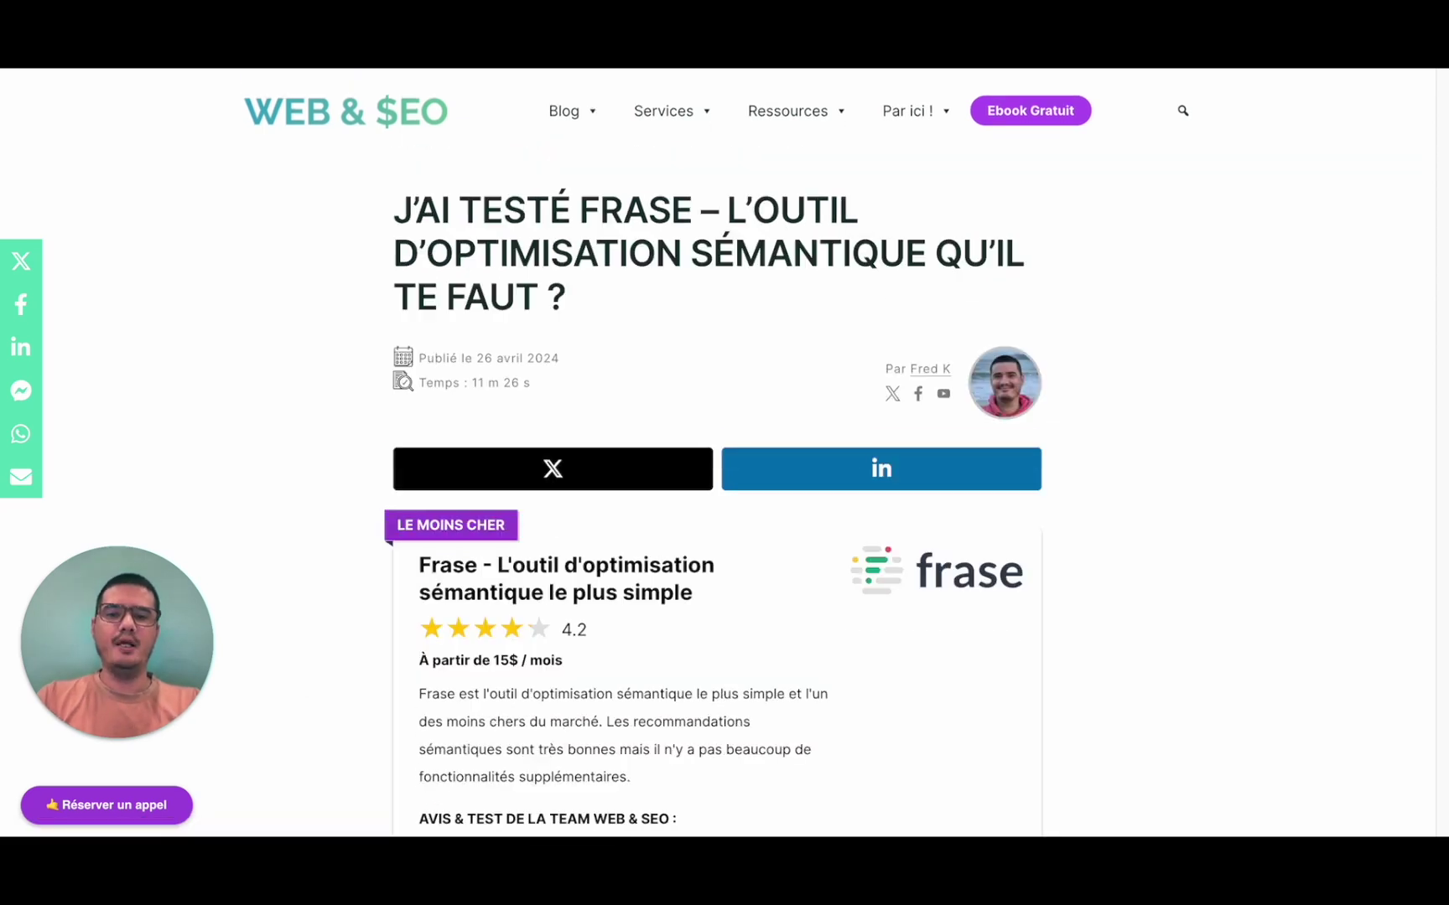
{"action": "scroll", "coordinate": [718, 658], "scroll_direction": "down", "scroll_amount": 8}
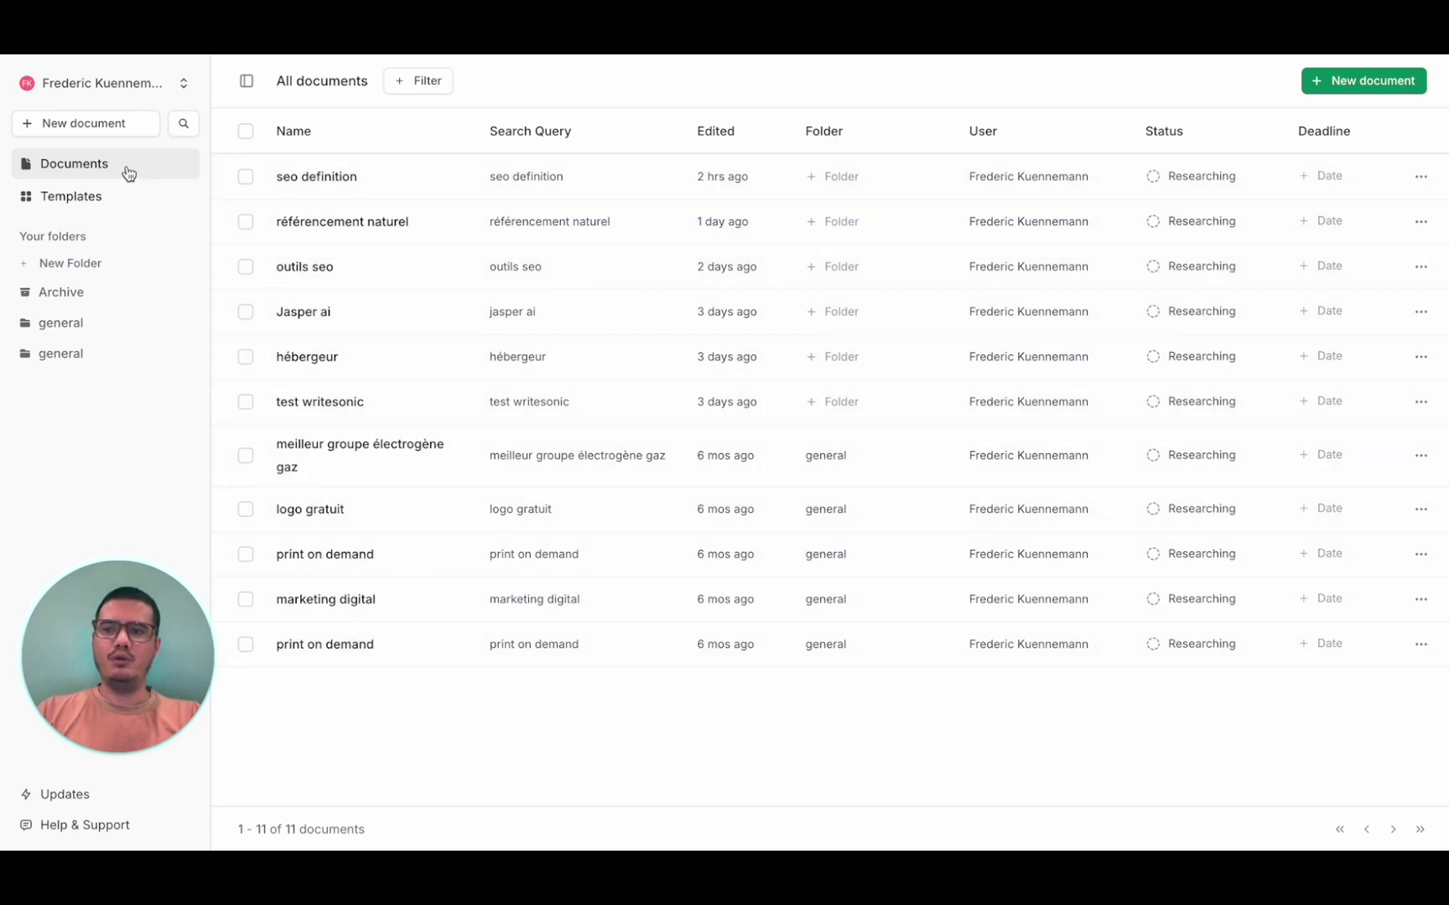
- View the templates page and return to the list of all documents
{"action": "left_click", "coordinate": [87, 200]}
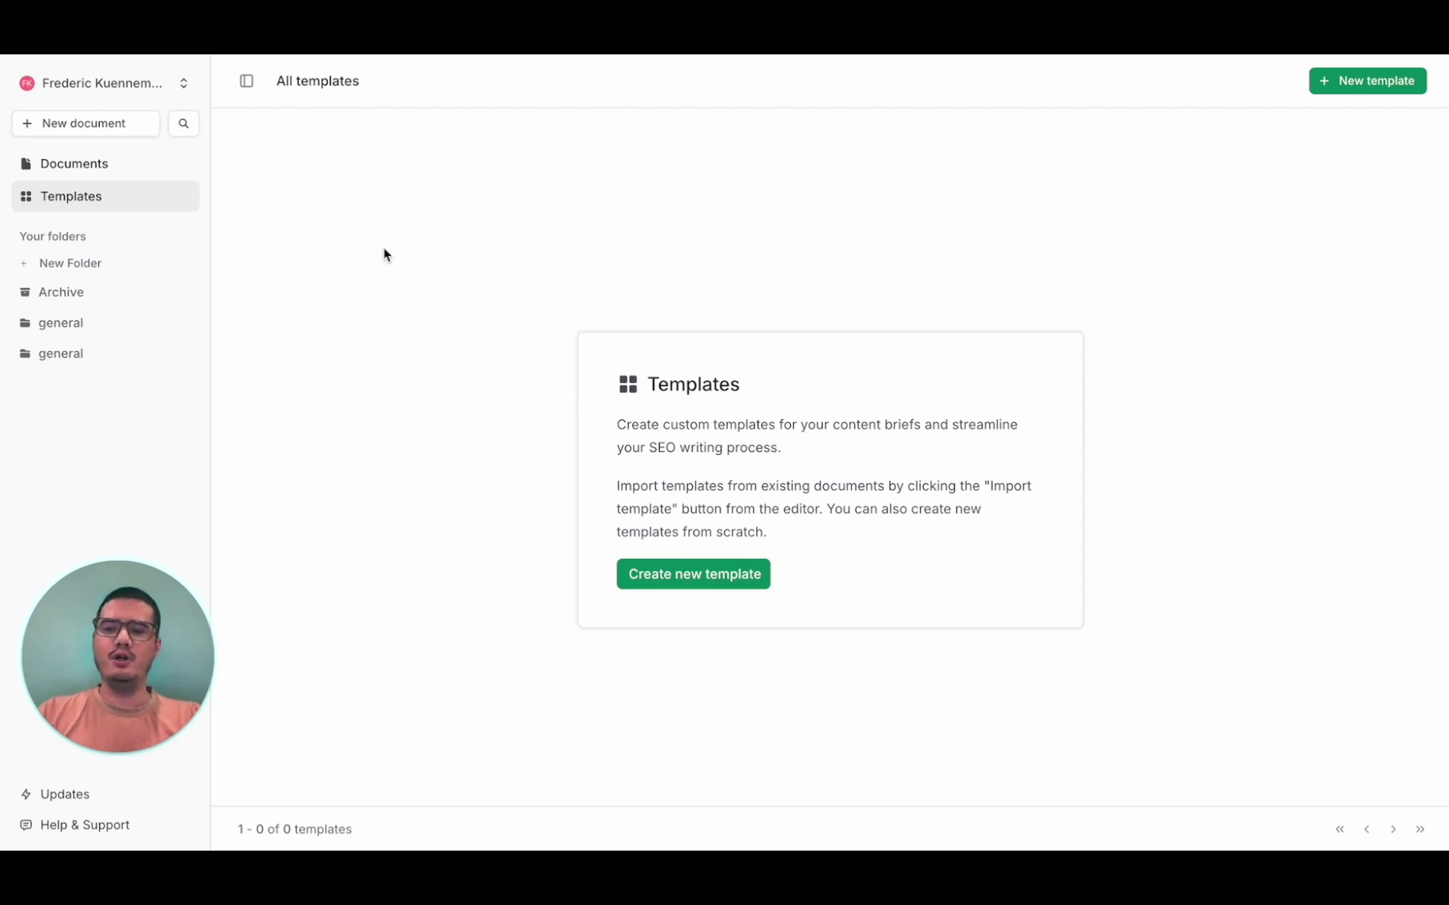
{"action": "left_click", "coordinate": [130, 178]}
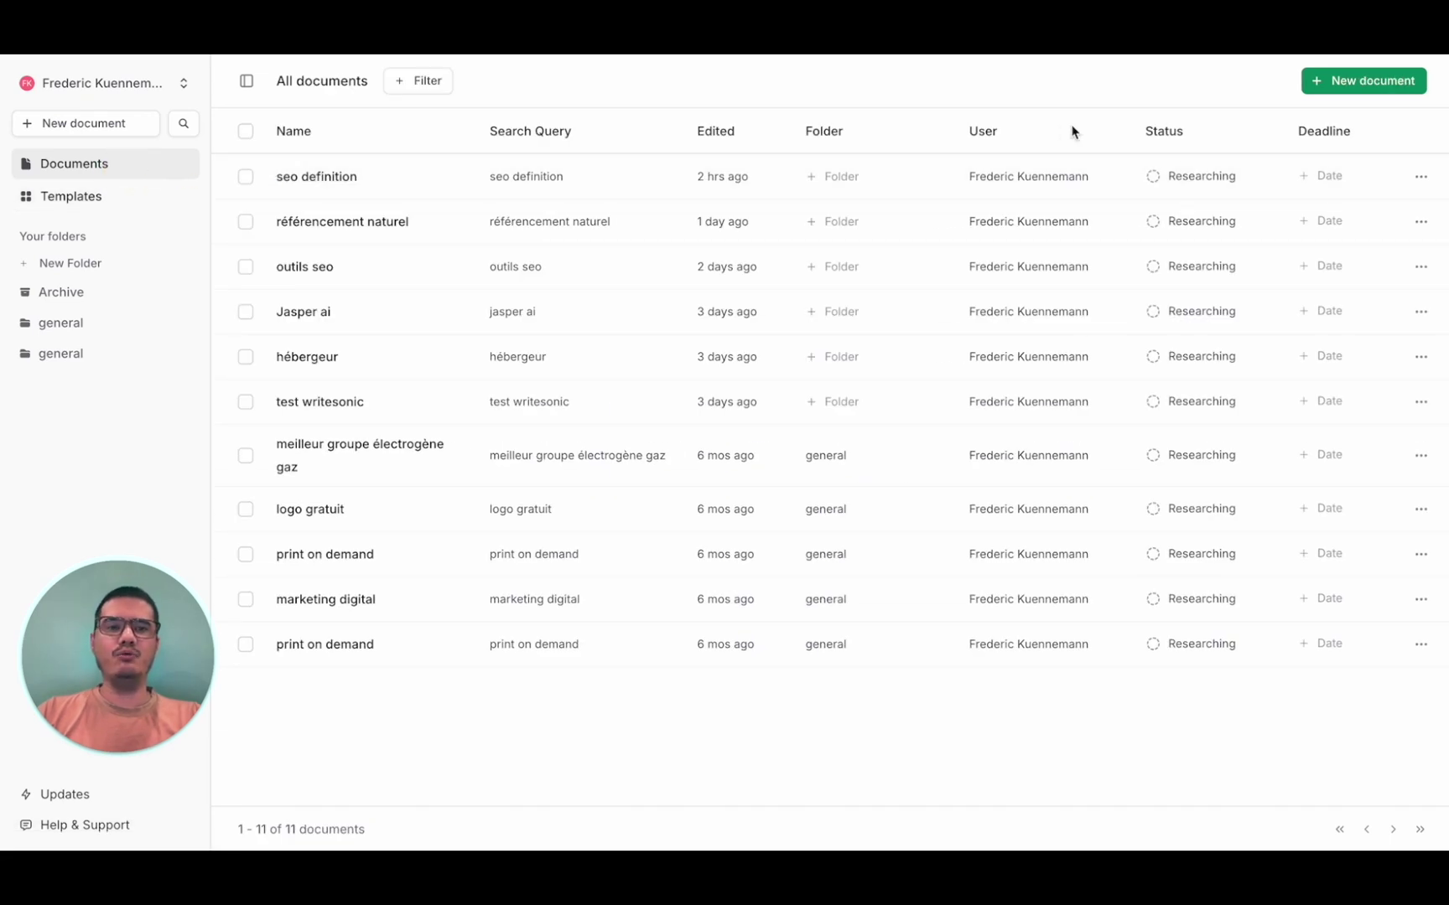
- Start a new SEO Workflow document with the search query "création site internet"
{"action": "left_click", "coordinate": [1360, 91]}
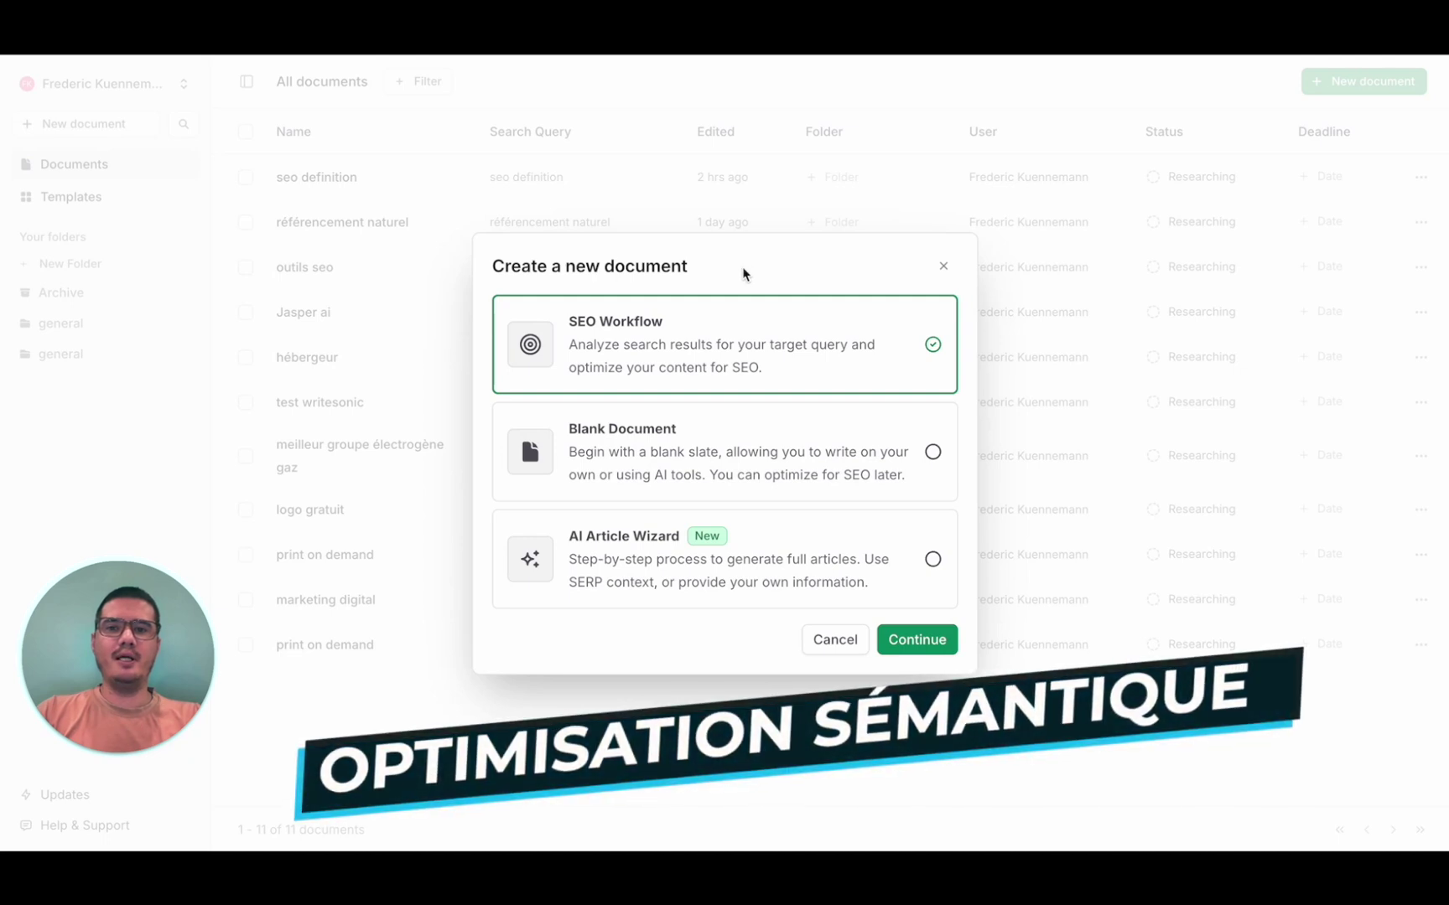
{"action": "left_click", "coordinate": [919, 639]}
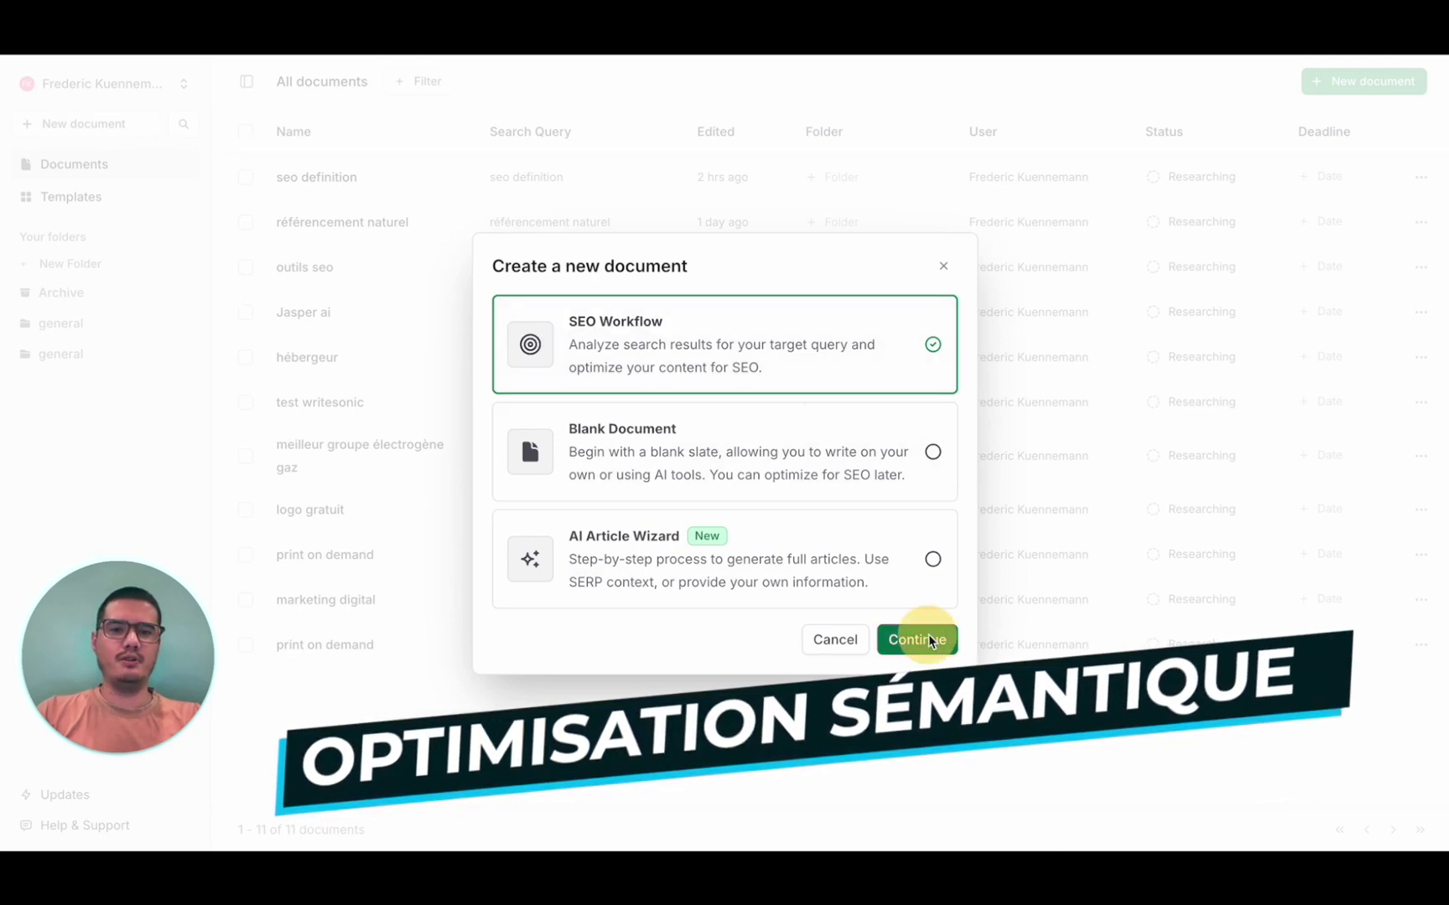
{"action": "left_click", "coordinate": [600, 427]}
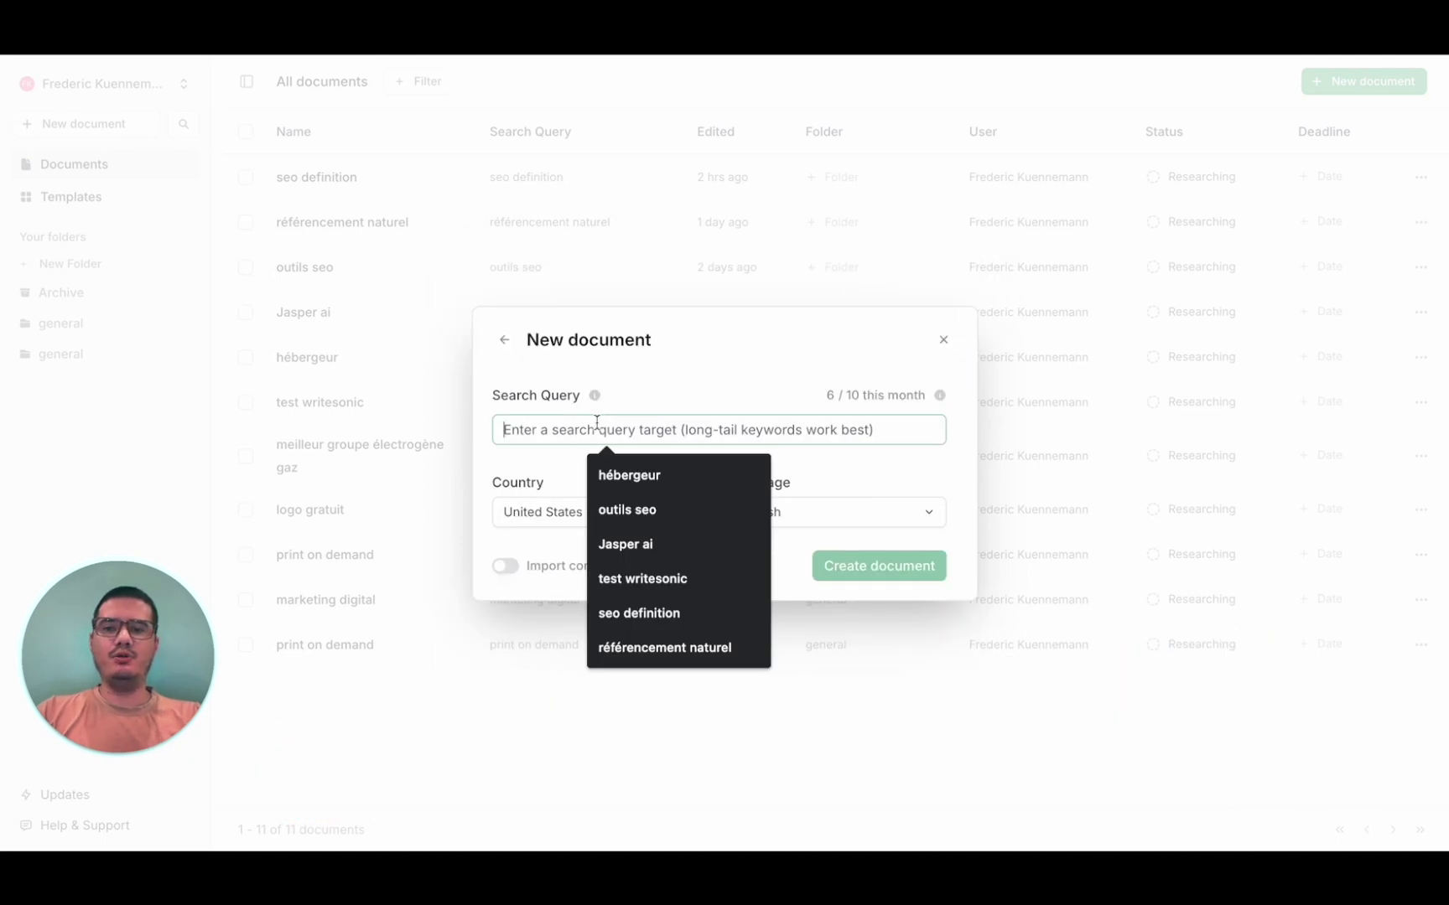
{"action": "key", "text": "super+shift+v"}
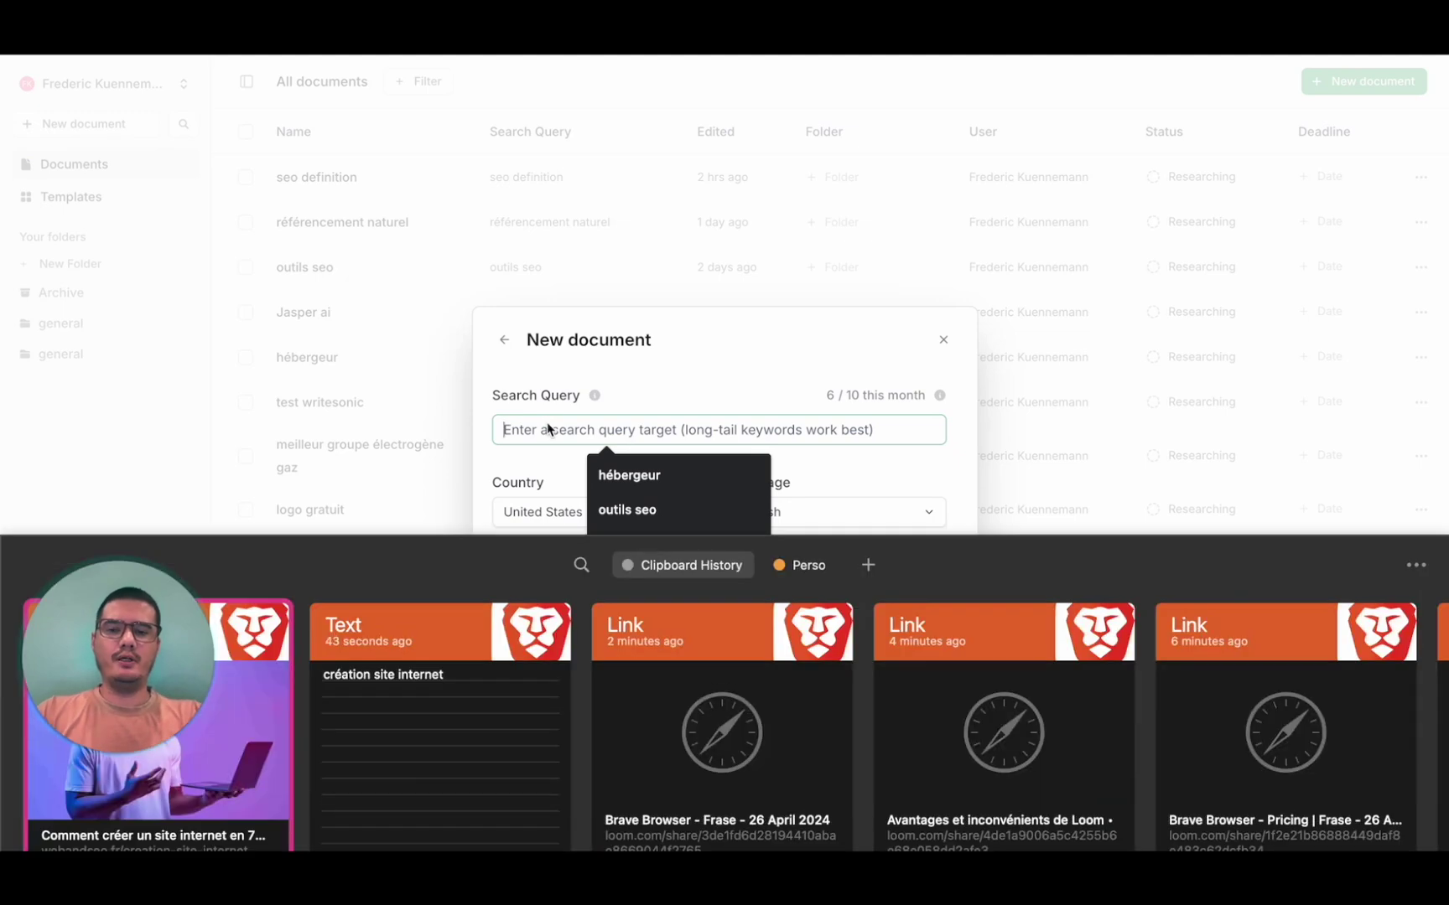
{"action": "double_click", "coordinate": [416, 626]}
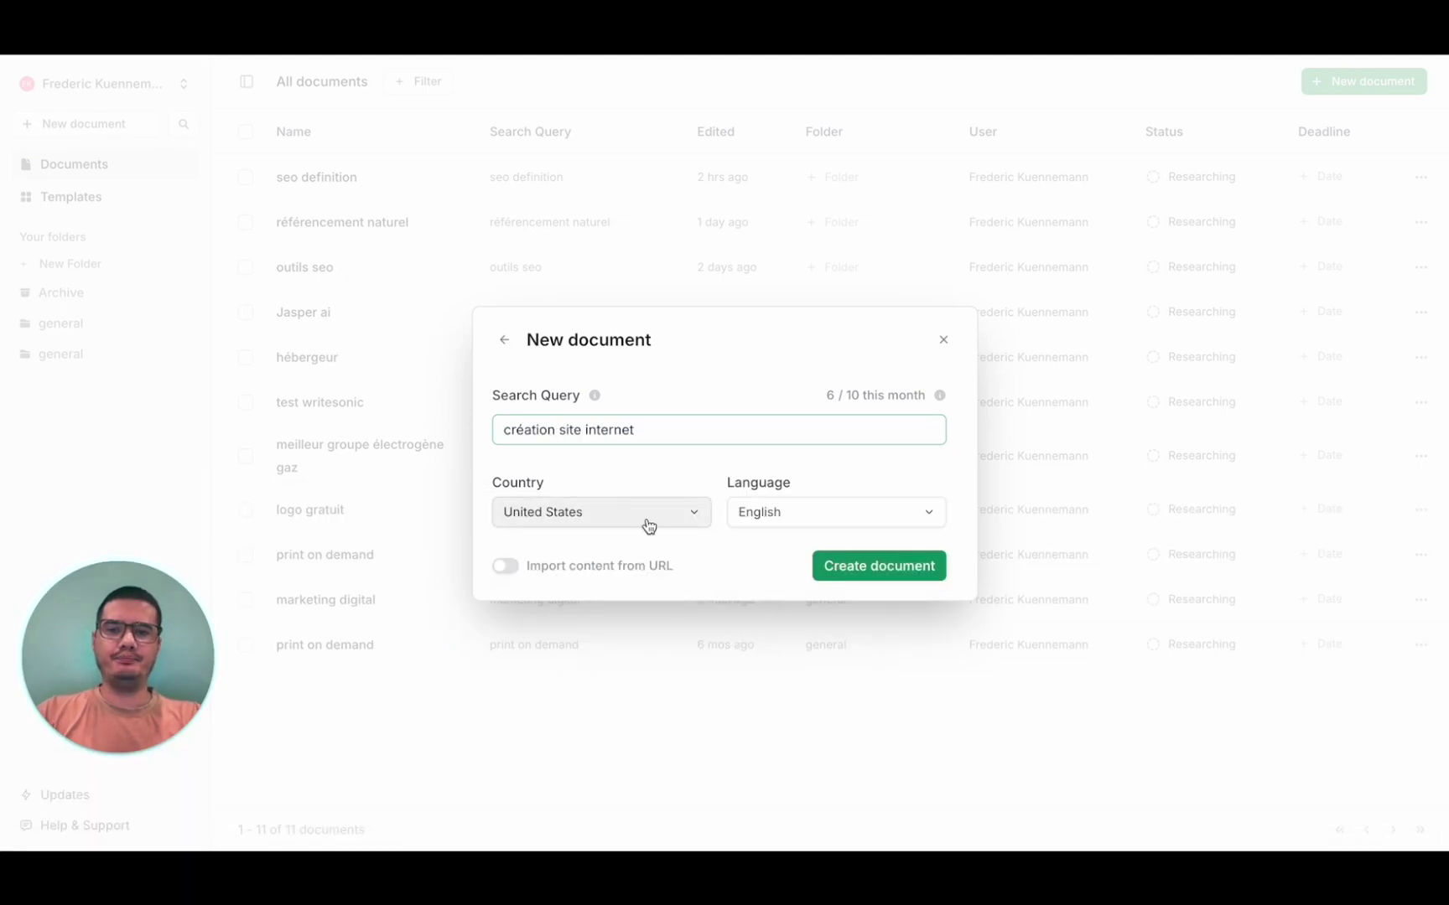
{"action": "left_click", "coordinate": [650, 522]}
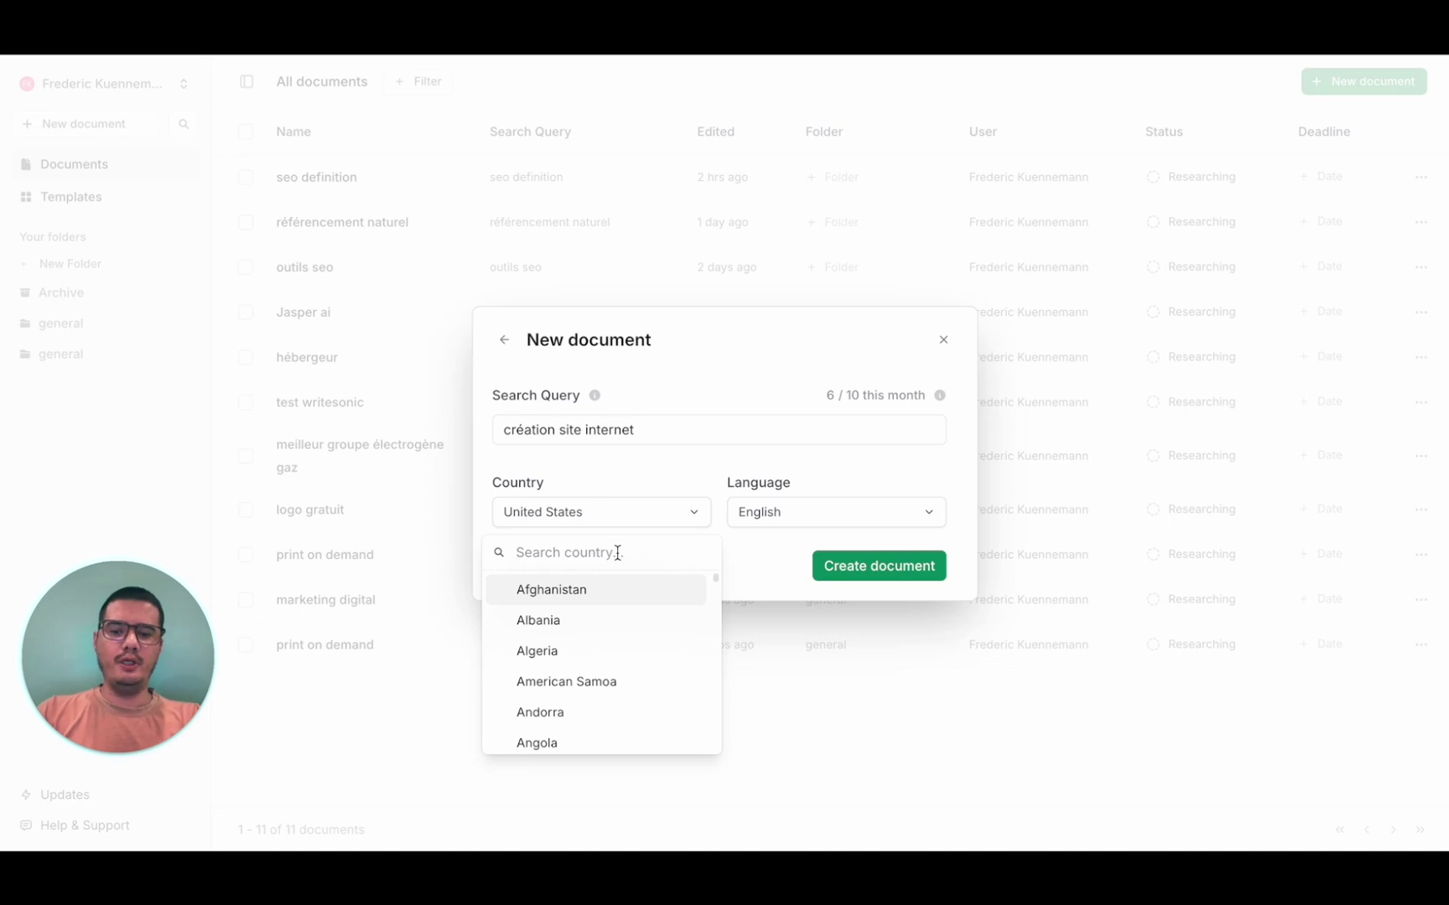
{"action": "type", "text": "fr"}
{"action": "left_click", "coordinate": [602, 622]}
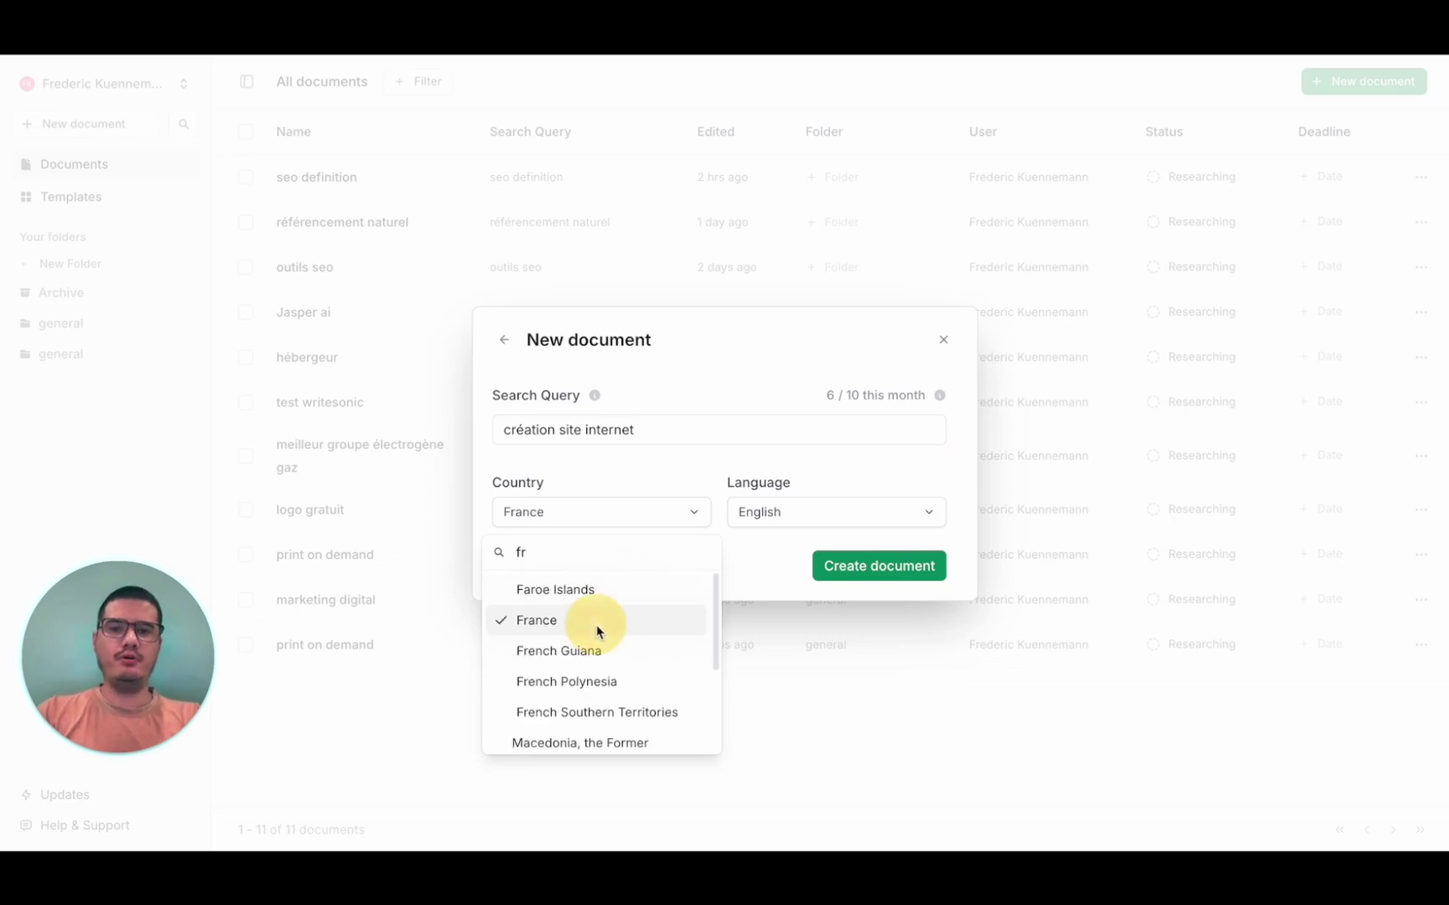
{"action": "left_click", "coordinate": [826, 521]}
{"action": "left_click", "coordinate": [827, 522]}
{"action": "type", "text": "fr/creation-site-internet/"}
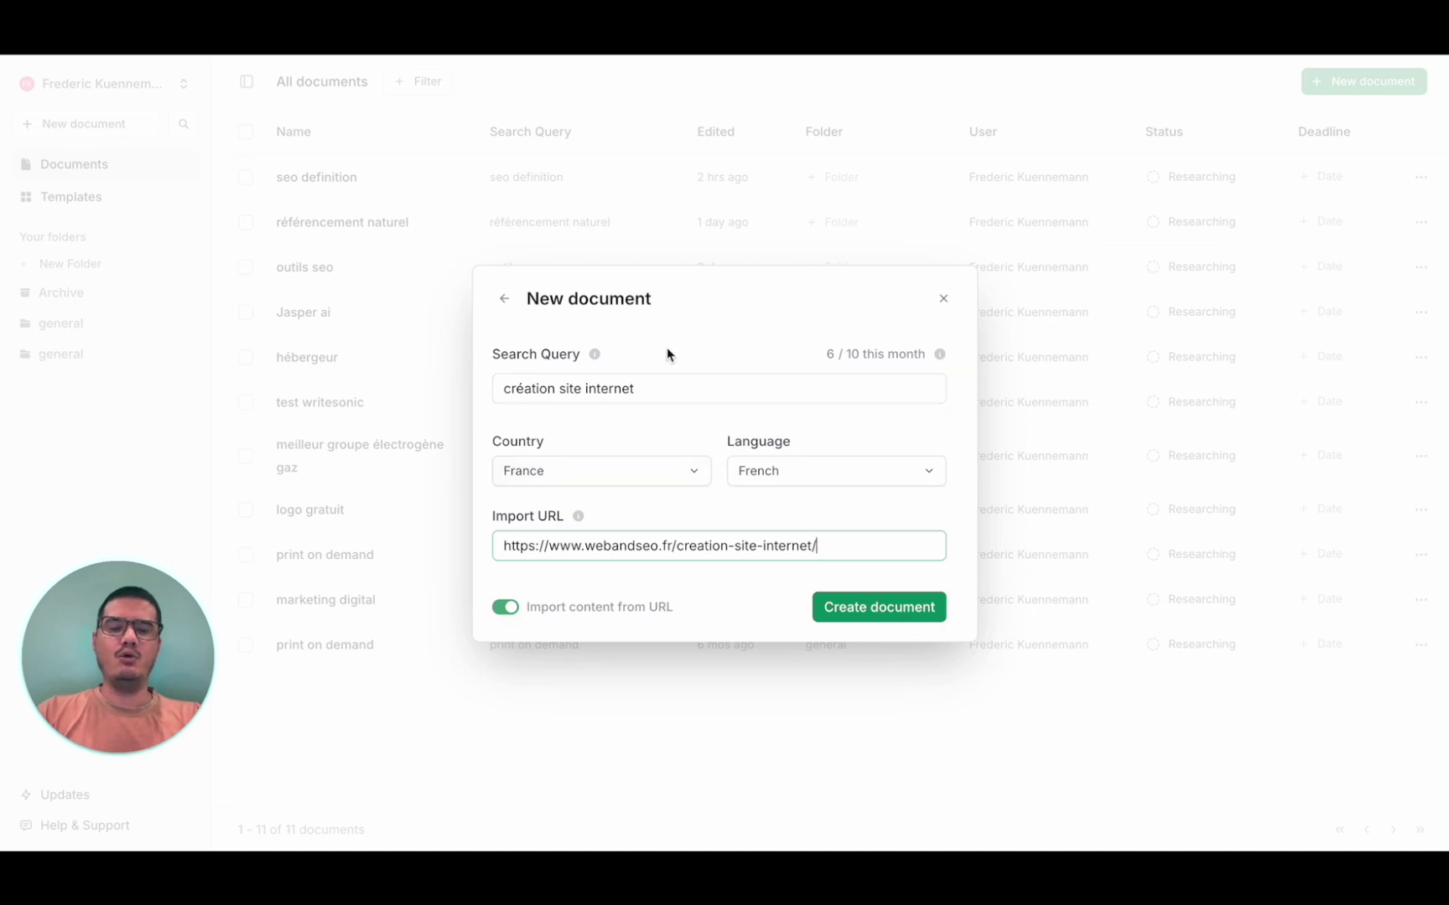
- Create the document with the imported article content inserted and run the search results research for "création site internet"
{"action": "left_click", "coordinate": [882, 608]}
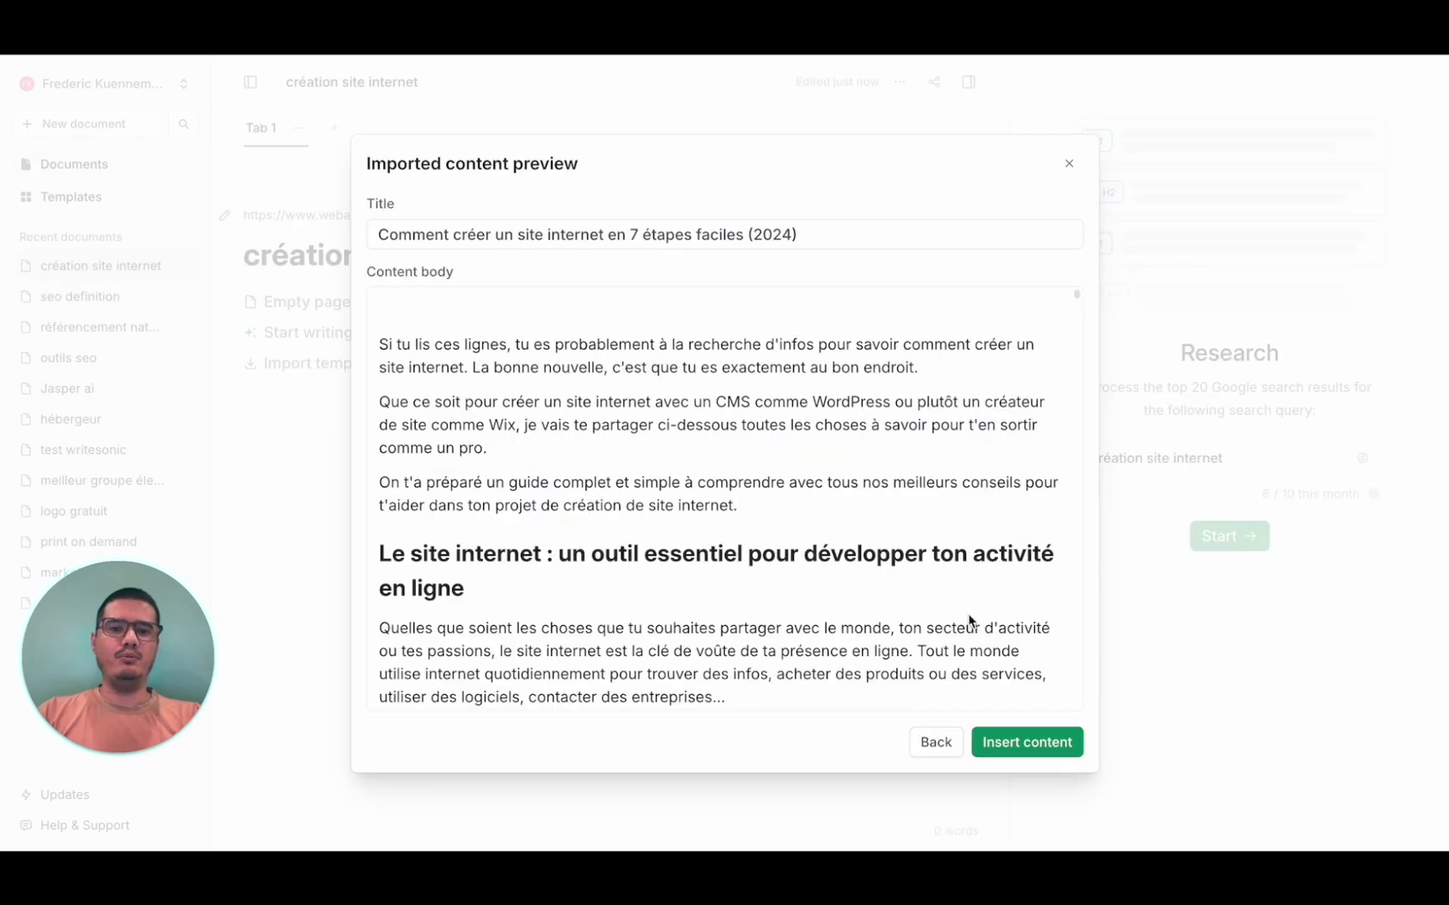
{"action": "left_click", "coordinate": [1014, 743]}
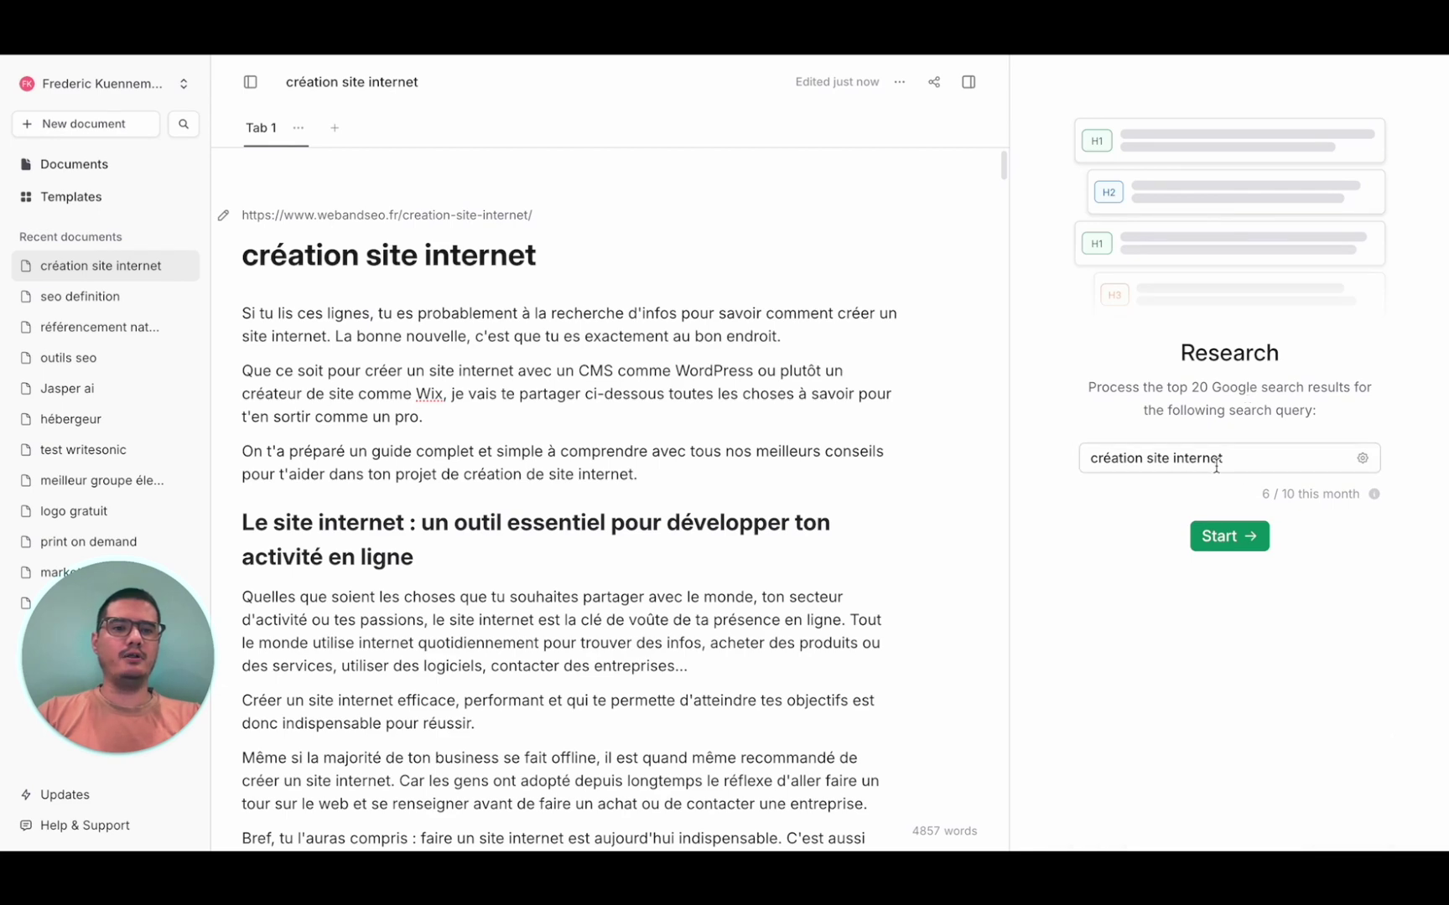
{"action": "left_click", "coordinate": [1225, 535]}
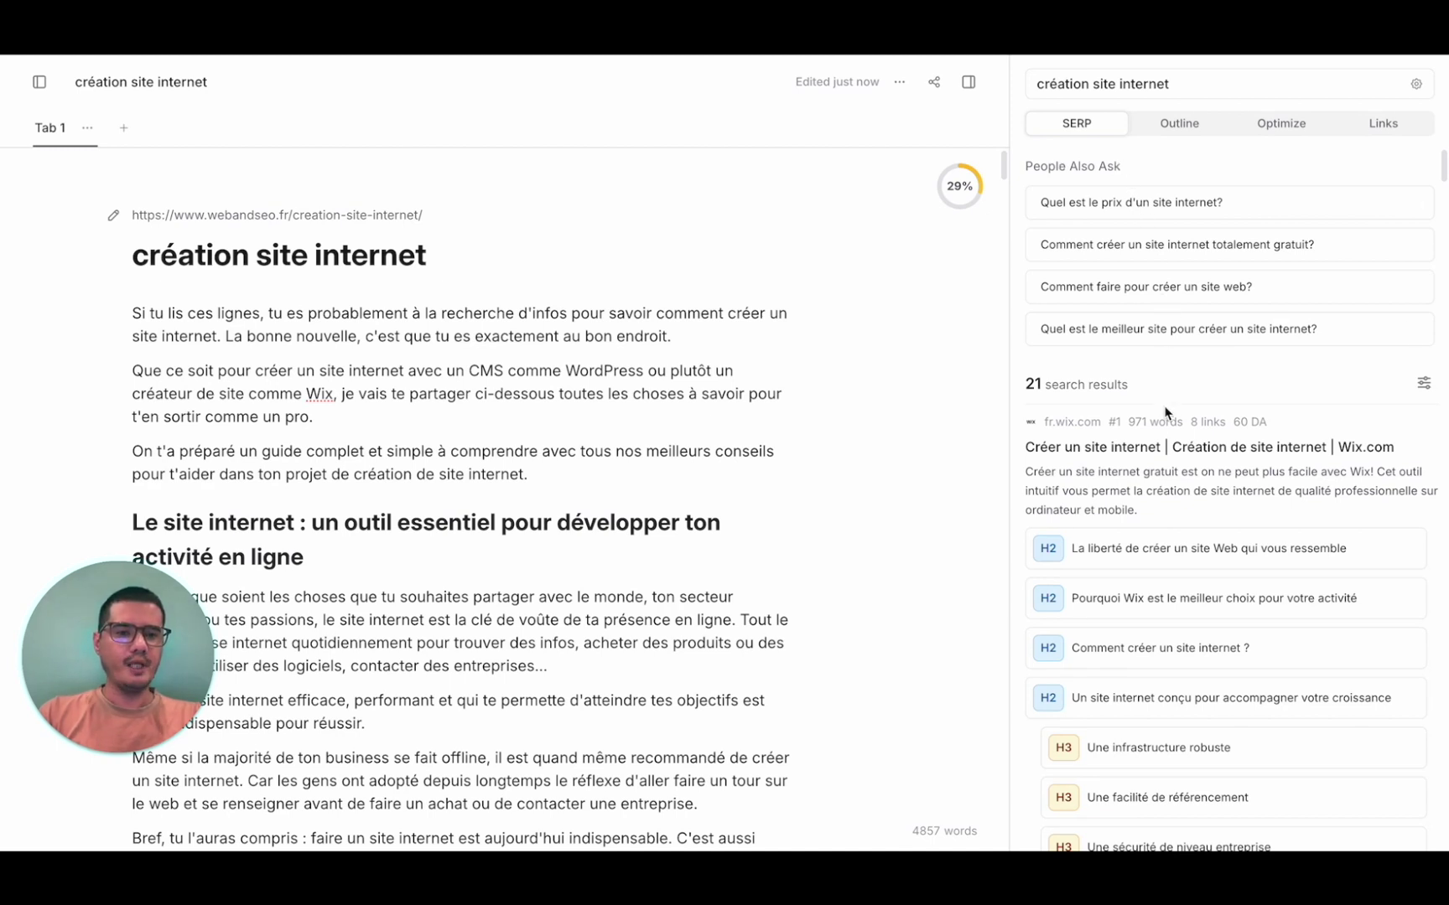
- Look through the People Also Ask questions and the competing pages listed for the search query
{"action": "scroll", "coordinate": [1155, 513], "scroll_direction": "down", "scroll_amount": 1}
{"action": "scroll", "coordinate": [1155, 513], "scroll_direction": "up", "scroll_amount": 1}
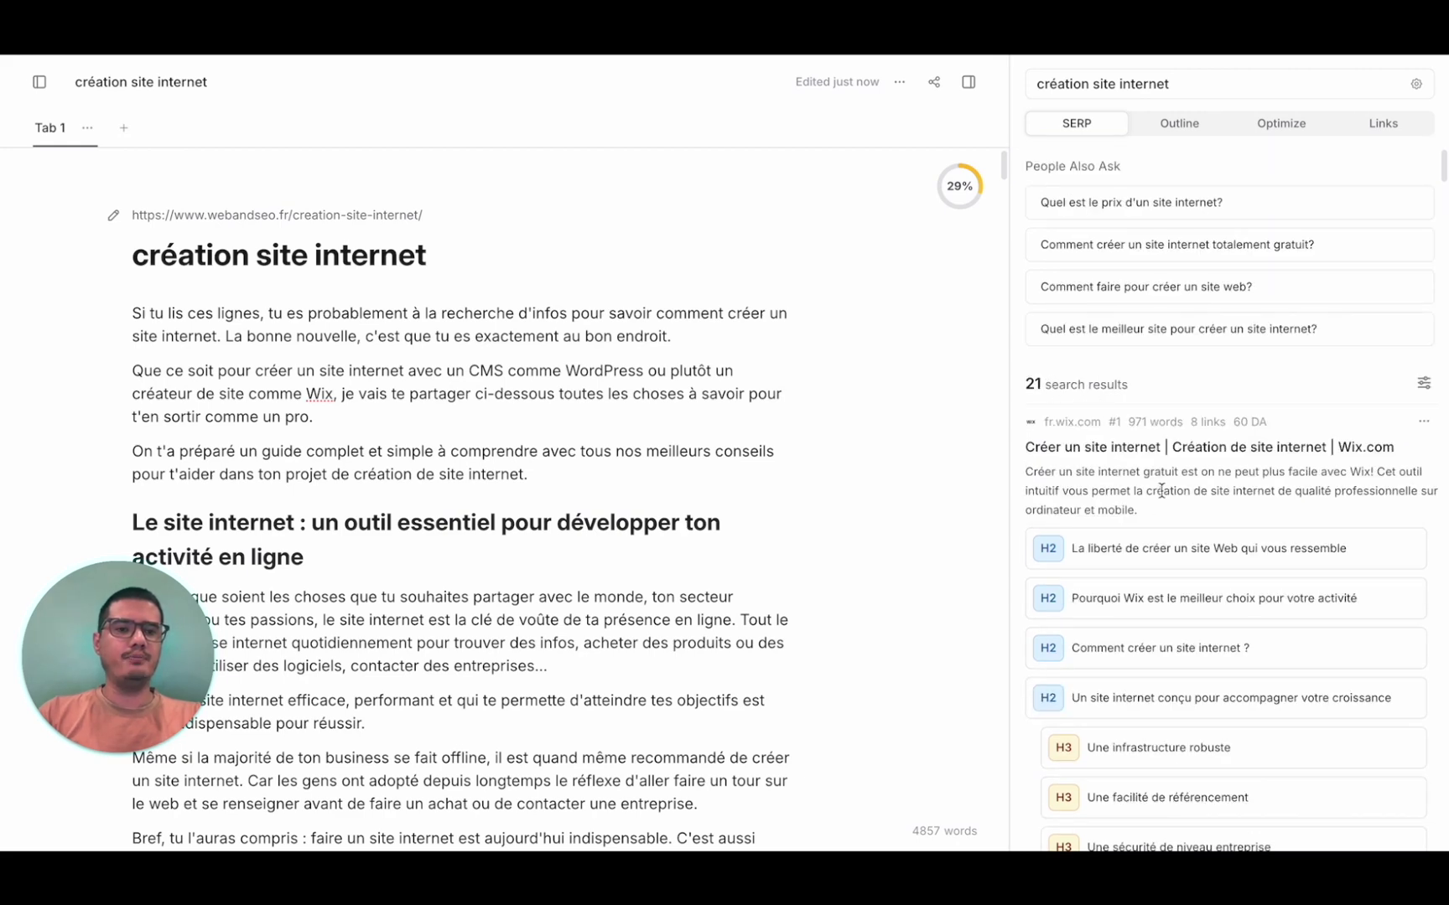
{"action": "scroll", "coordinate": [1174, 512], "scroll_direction": "down", "scroll_amount": 10}
{"action": "scroll", "coordinate": [1174, 512], "scroll_direction": "up", "scroll_amount": 8}
{"action": "scroll", "coordinate": [1174, 513], "scroll_direction": "up", "scroll_amount": 3}
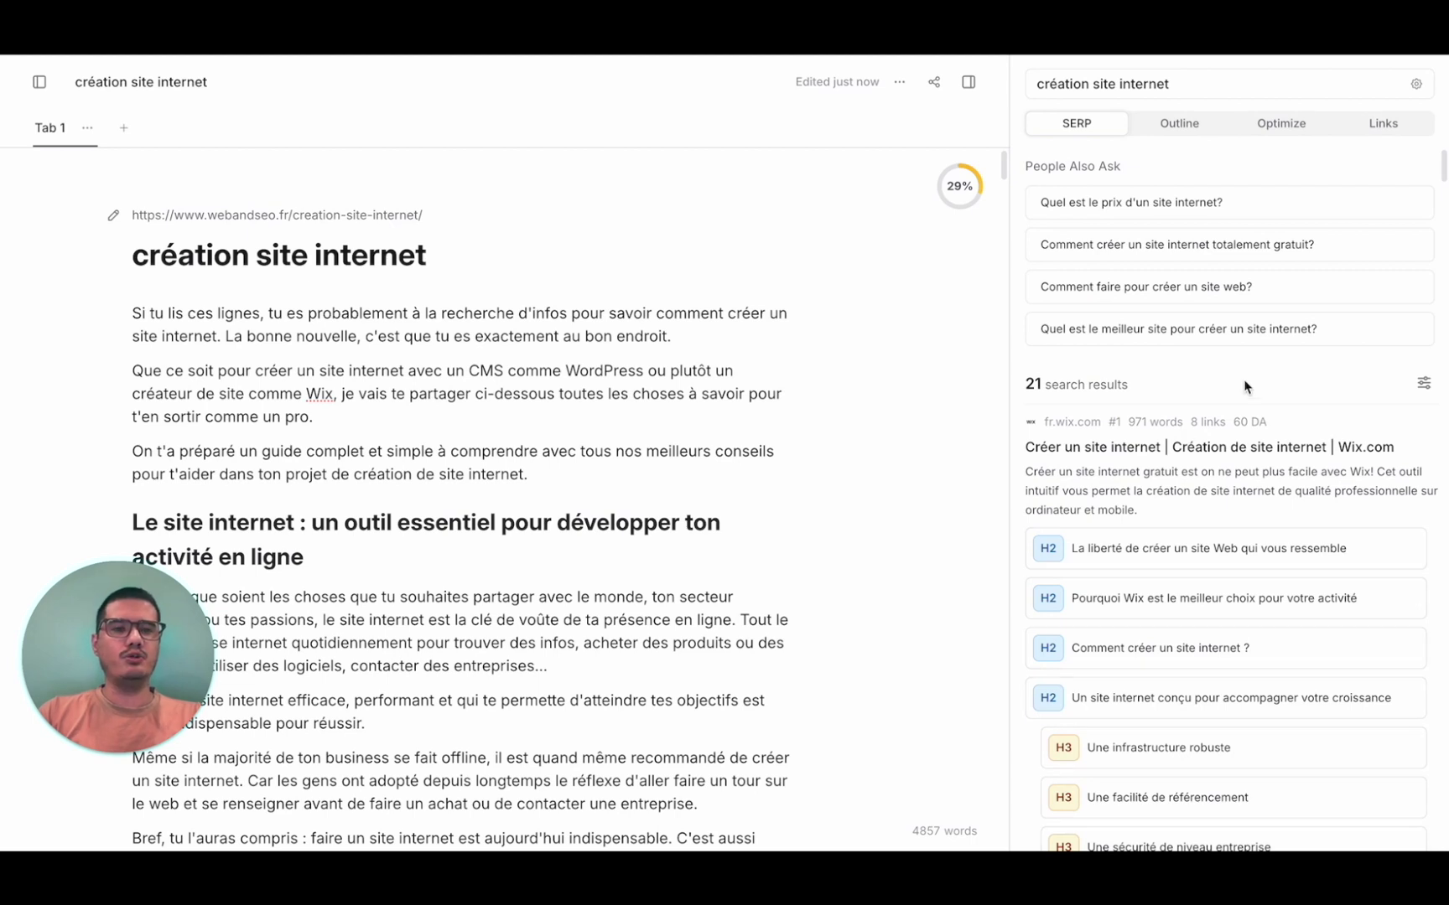
- Customize the analysed search results down to nine pages and reload the document
{"action": "left_click", "coordinate": [1271, 386]}
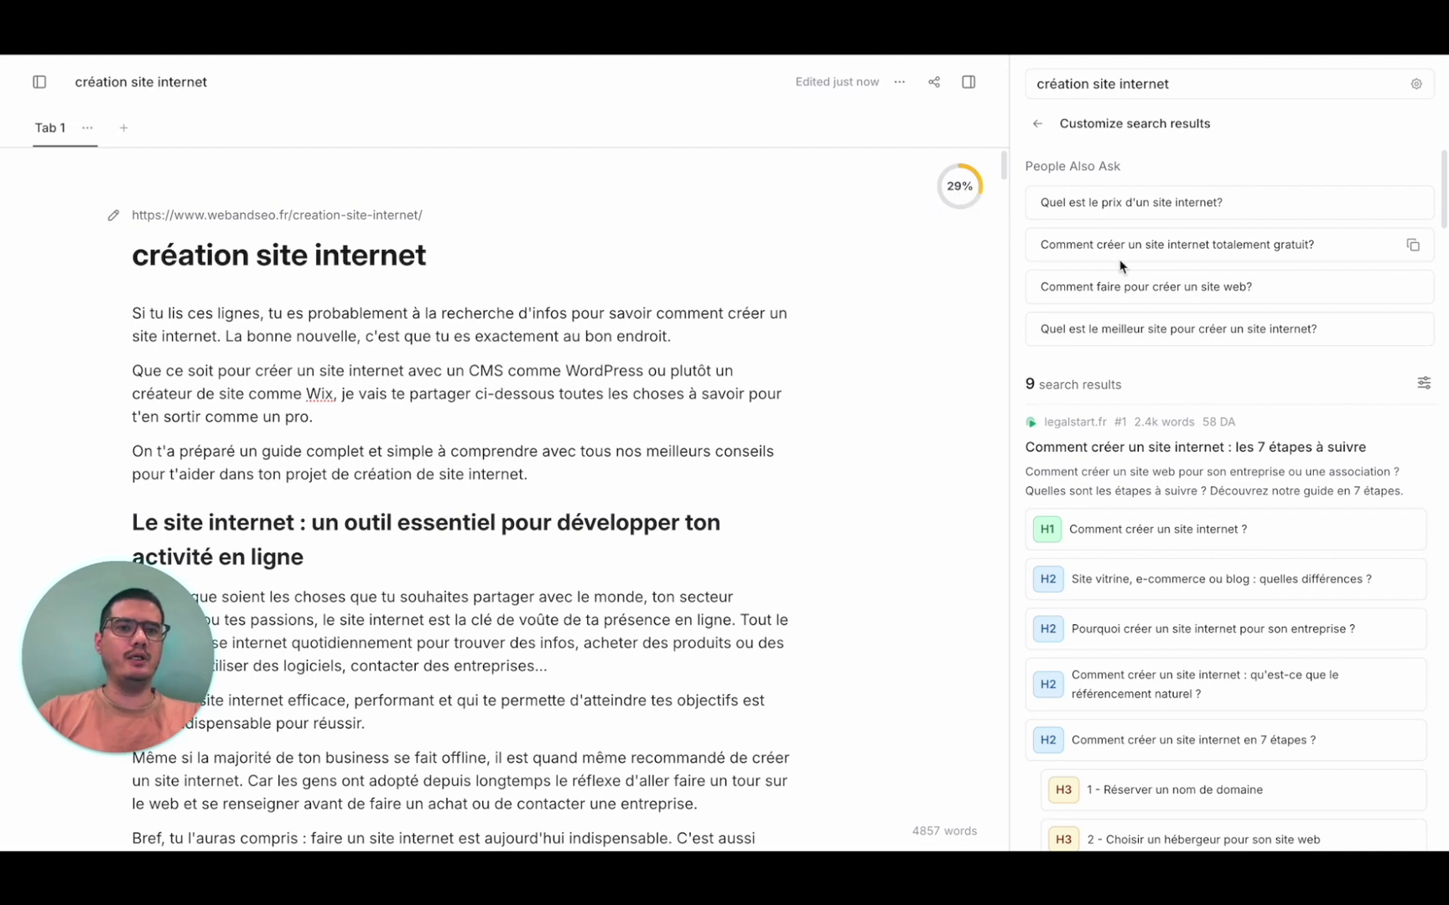
{"action": "left_click", "coordinate": [1040, 126]}
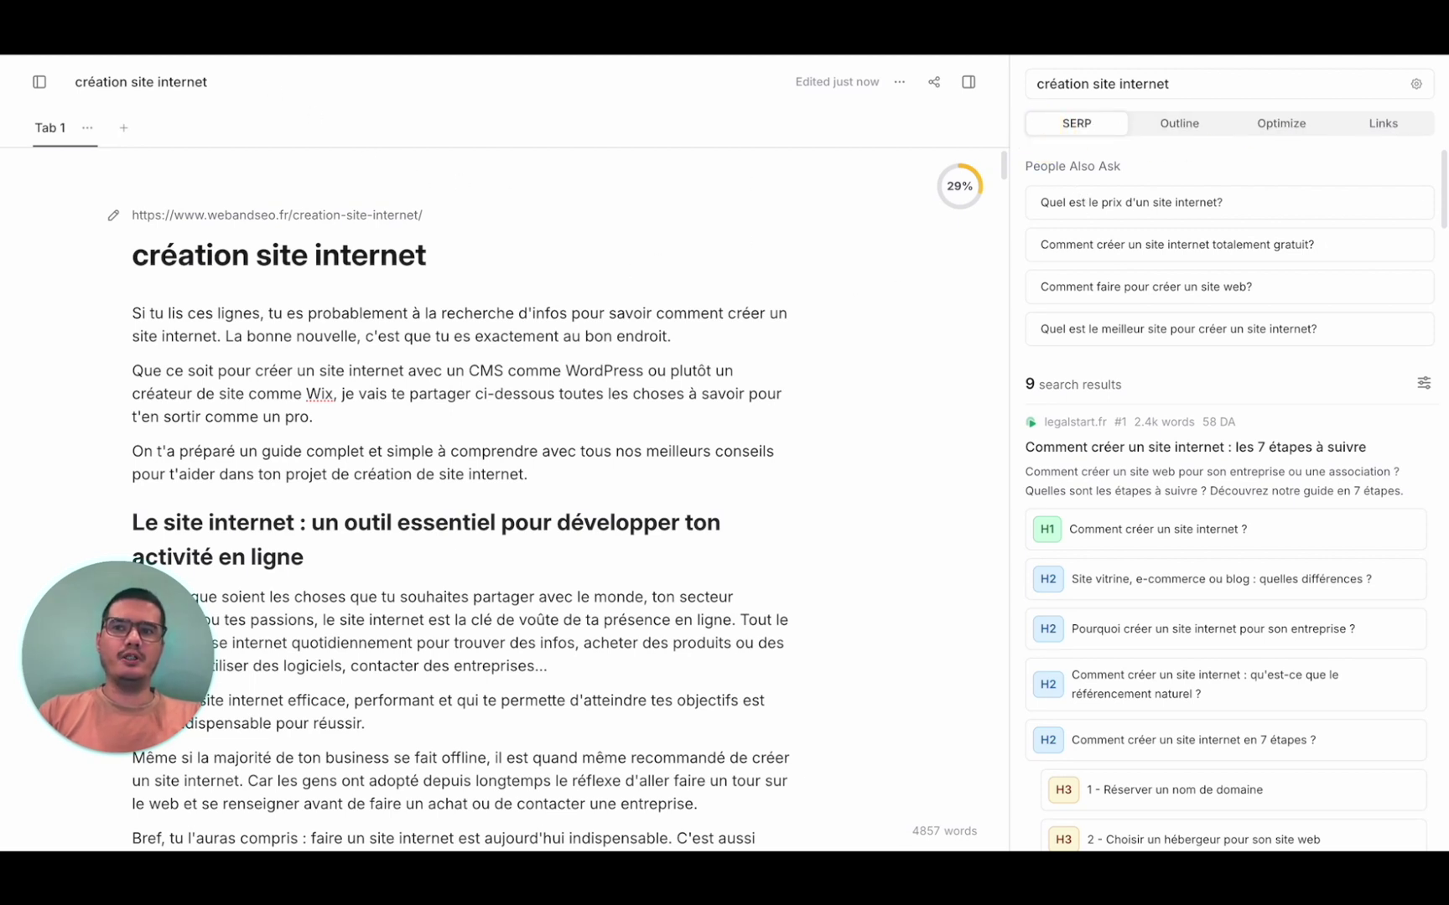
{"action": "key", "text": "super+r"}
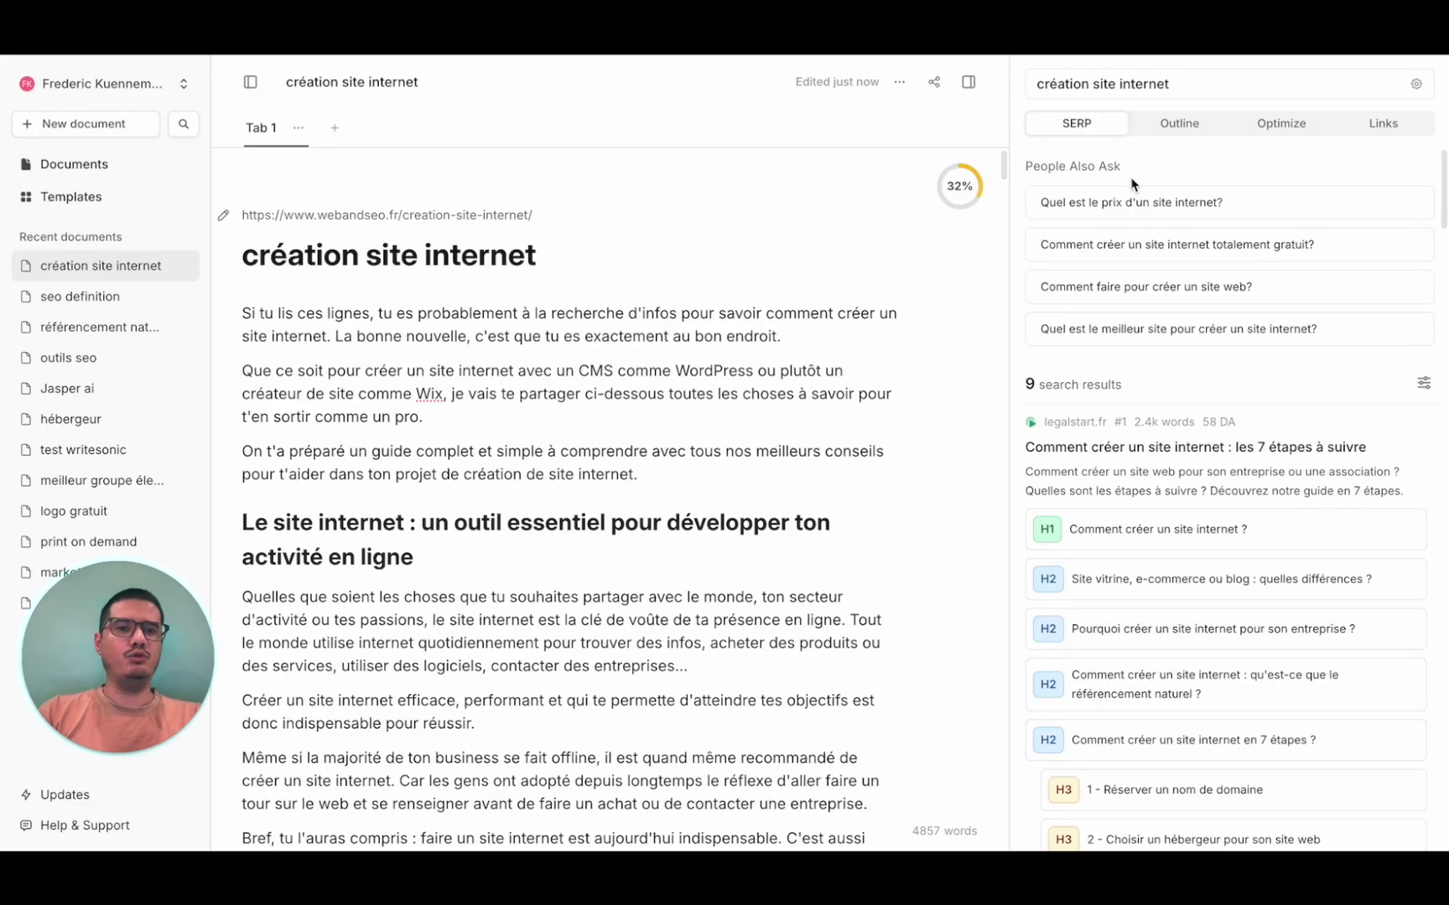
- Examine the heading structure, word count and domain authority of the top-ranked competitor pages
{"action": "scroll", "coordinate": [1202, 477], "scroll_direction": "down", "scroll_amount": 3}
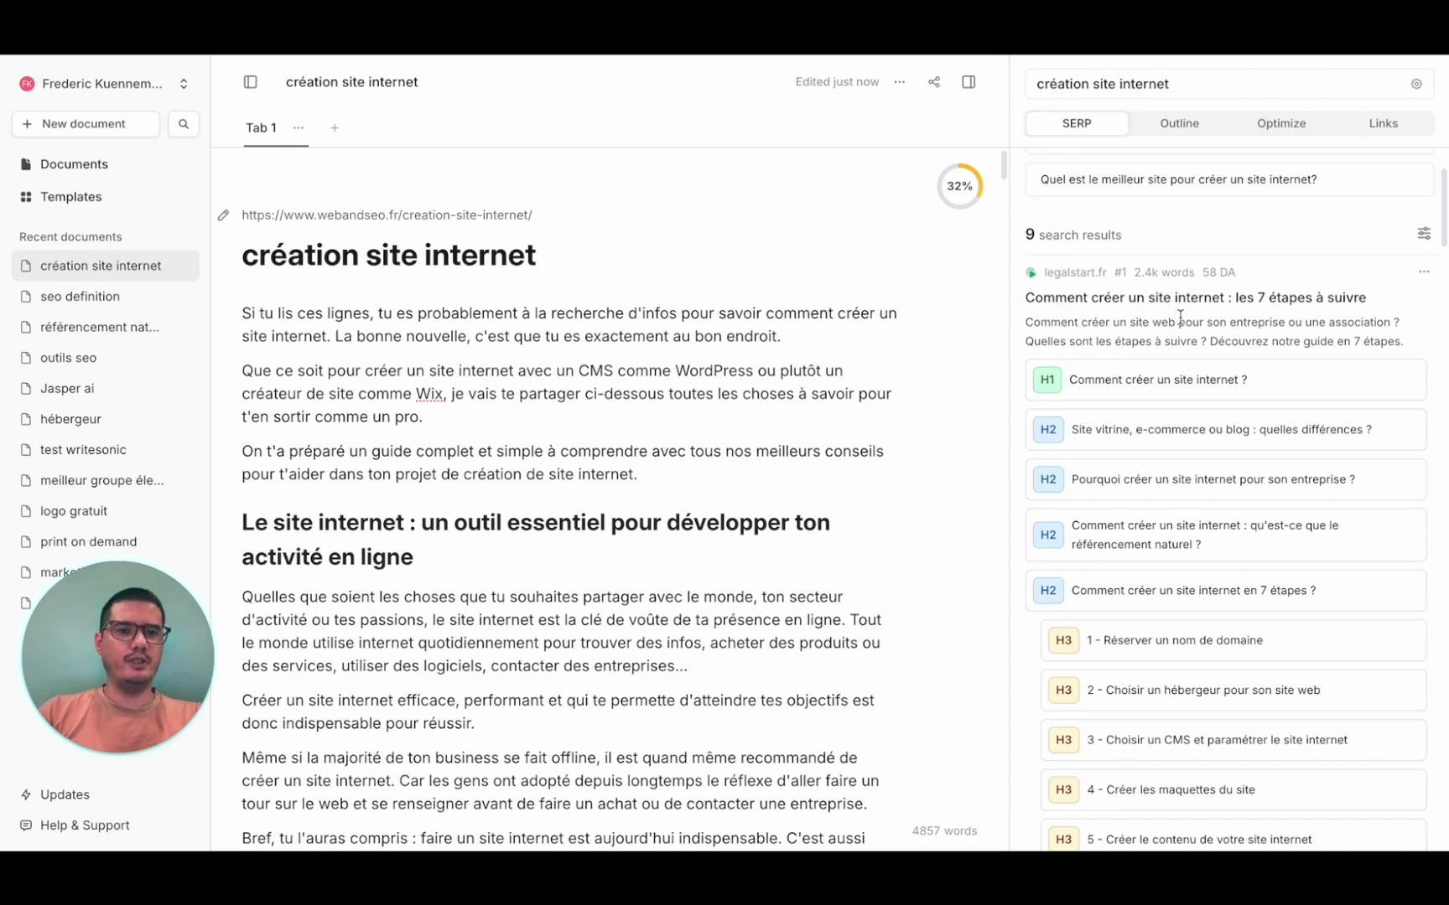
{"action": "scroll", "coordinate": [1180, 317], "scroll_direction": "down", "scroll_amount": 1}
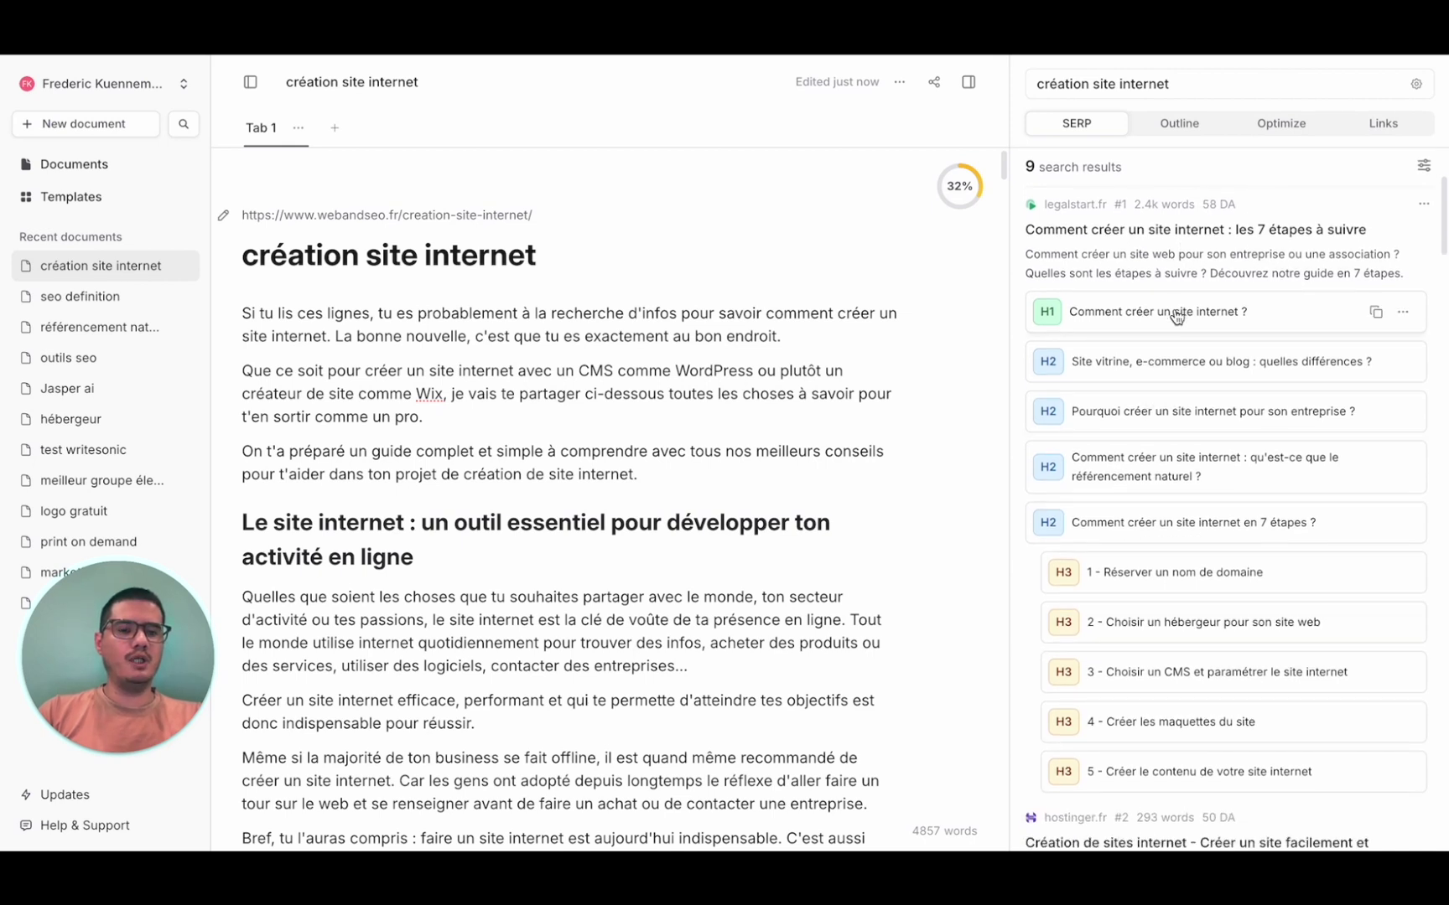
{"action": "scroll", "coordinate": [1176, 316], "scroll_direction": "down", "scroll_amount": 2}
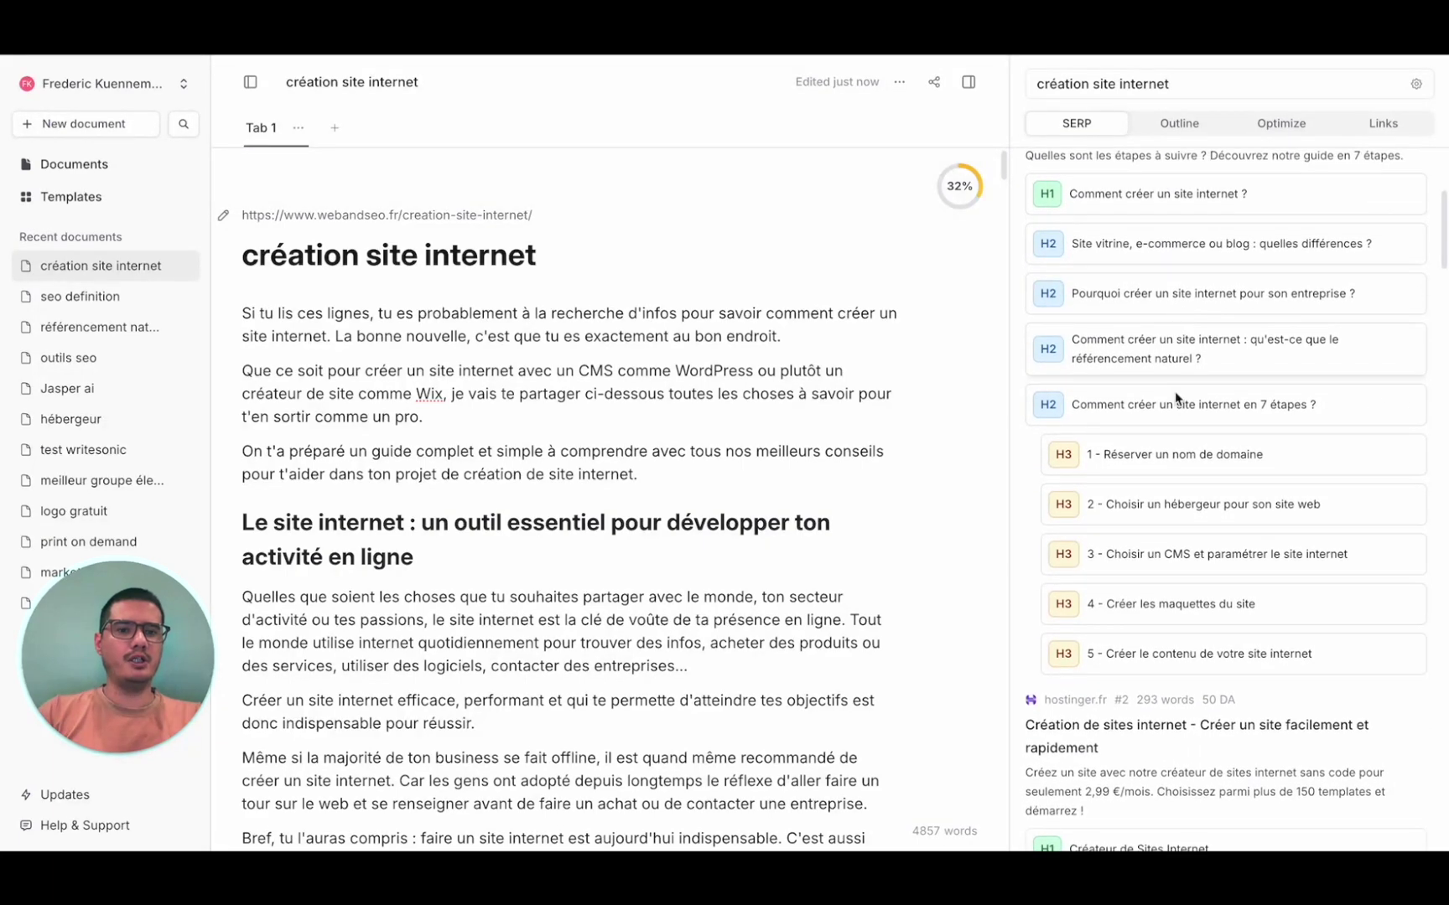
{"action": "scroll", "coordinate": [1176, 399], "scroll_direction": "down", "scroll_amount": 2}
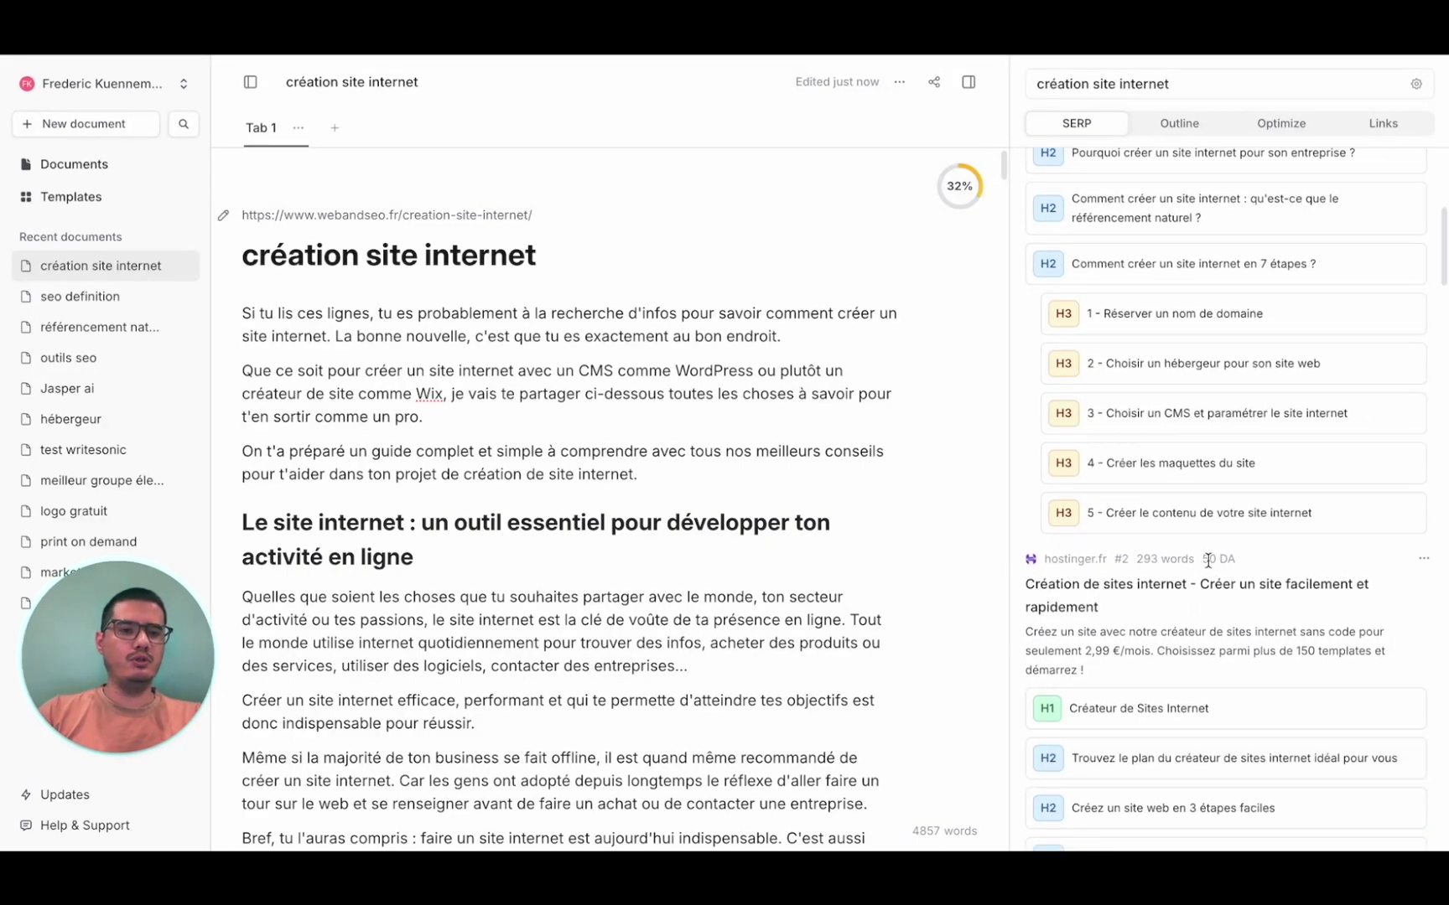
{"action": "scroll", "coordinate": [1168, 564], "scroll_direction": "down", "scroll_amount": 1}
{"action": "scroll", "coordinate": [1174, 377], "scroll_direction": "up", "scroll_amount": 1}
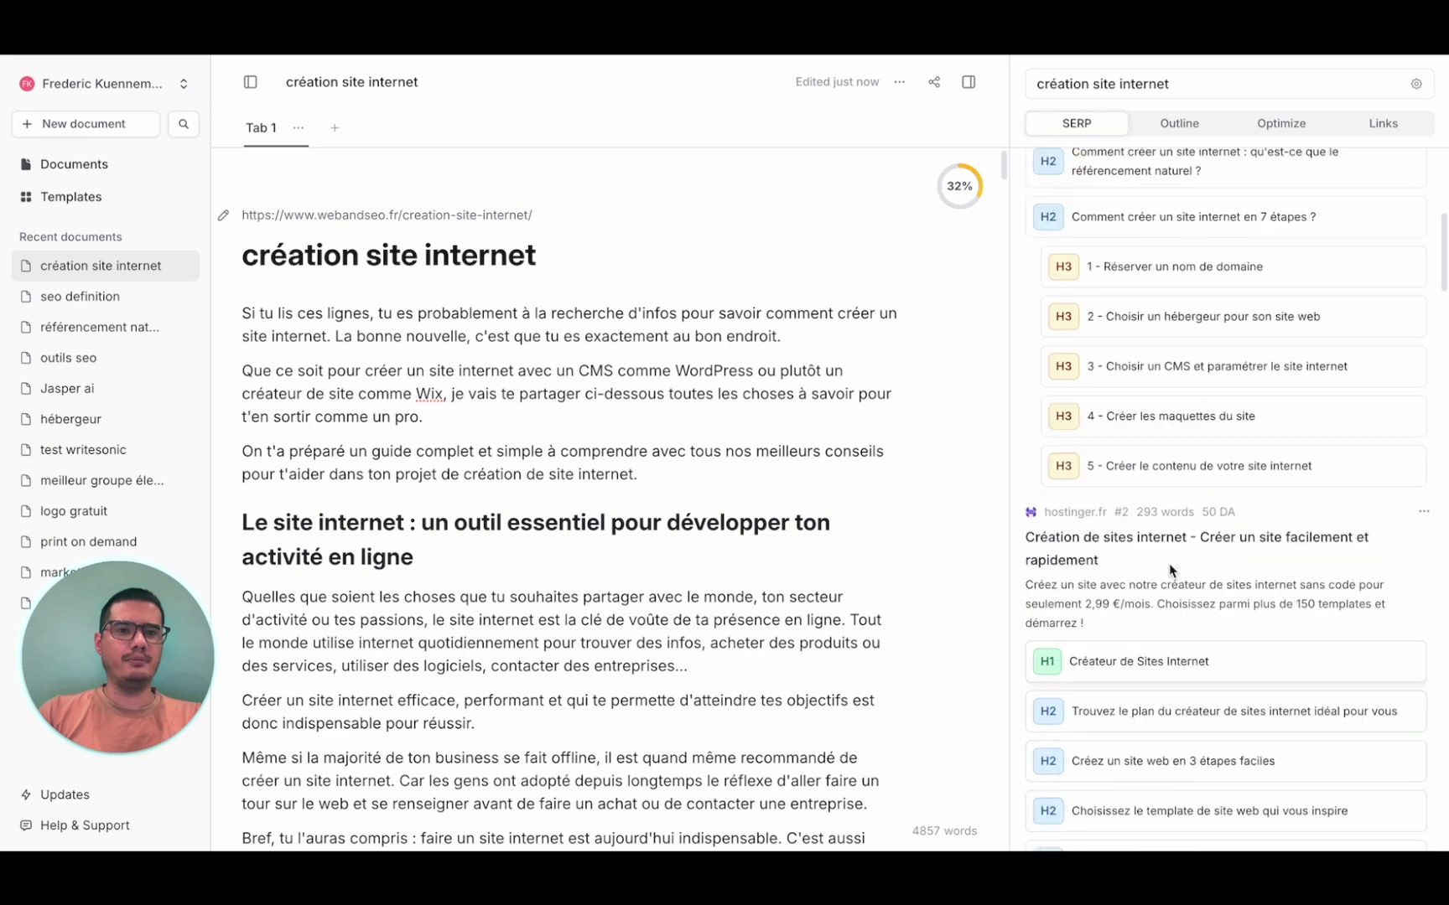
- Add the competitor headings "Comment créer un site internet ?" and "Créez un site web en 3 étapes faciles" to the document outline
{"action": "left_click", "coordinate": [1182, 124]}
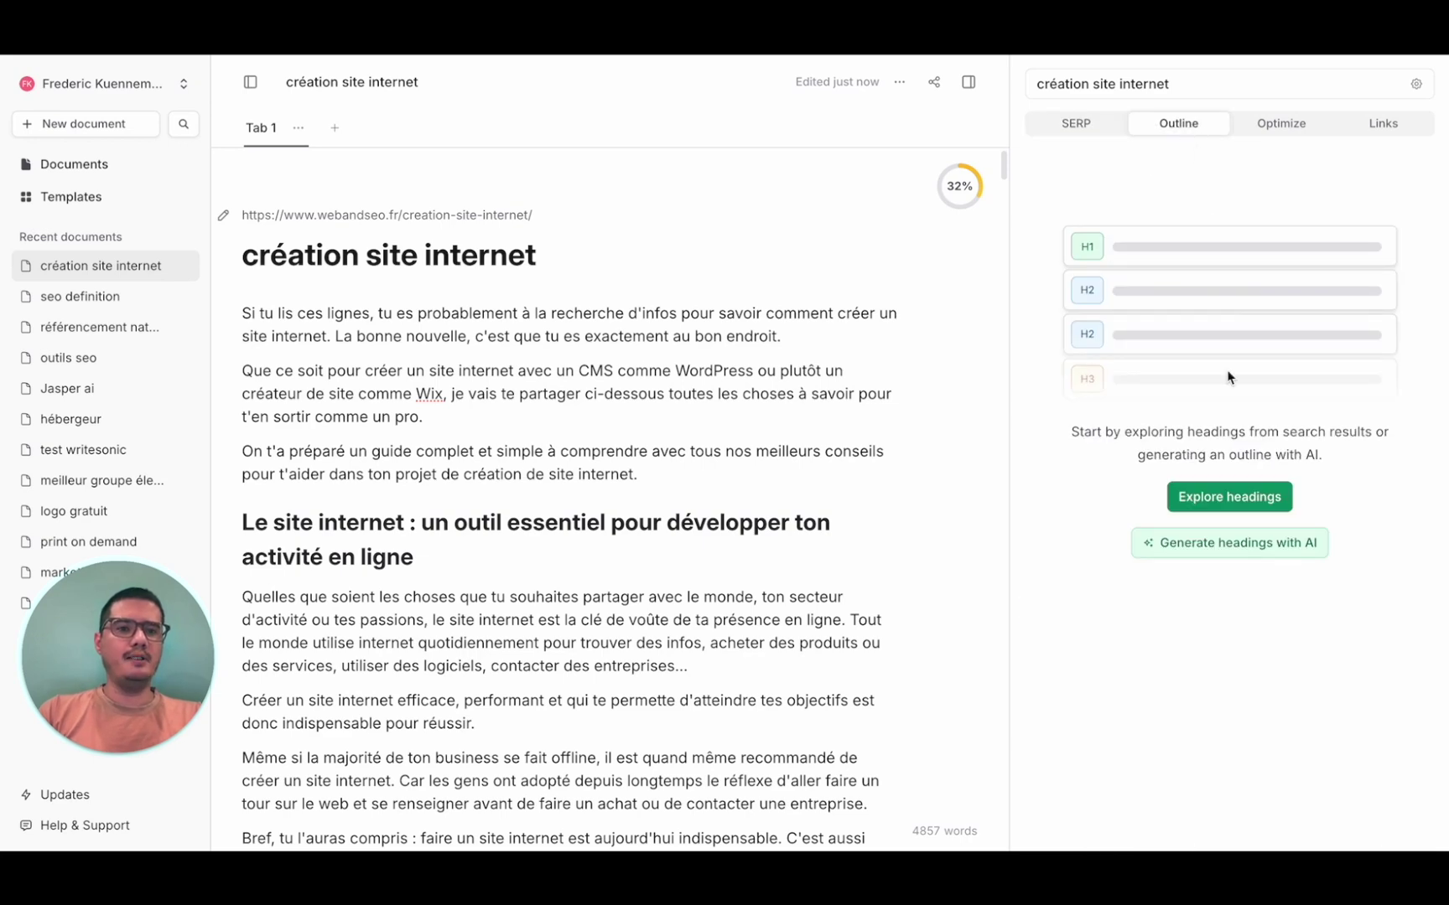
{"action": "left_click", "coordinate": [1229, 496]}
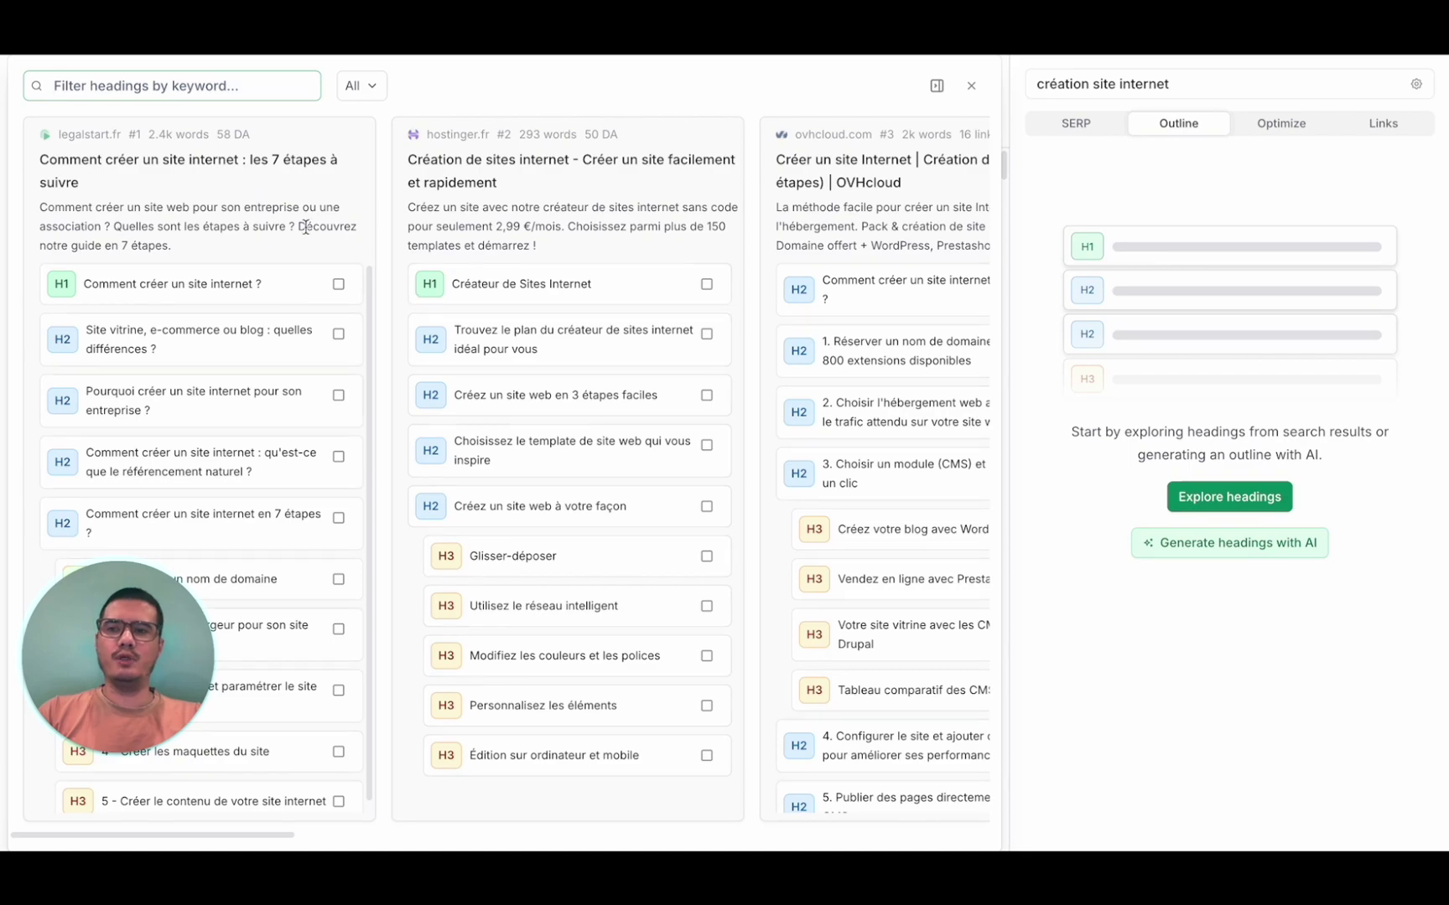
{"action": "scroll", "coordinate": [662, 365], "scroll_direction": "right", "scroll_amount": 5}
{"action": "scroll", "coordinate": [661, 362], "scroll_direction": "right", "scroll_amount": 15}
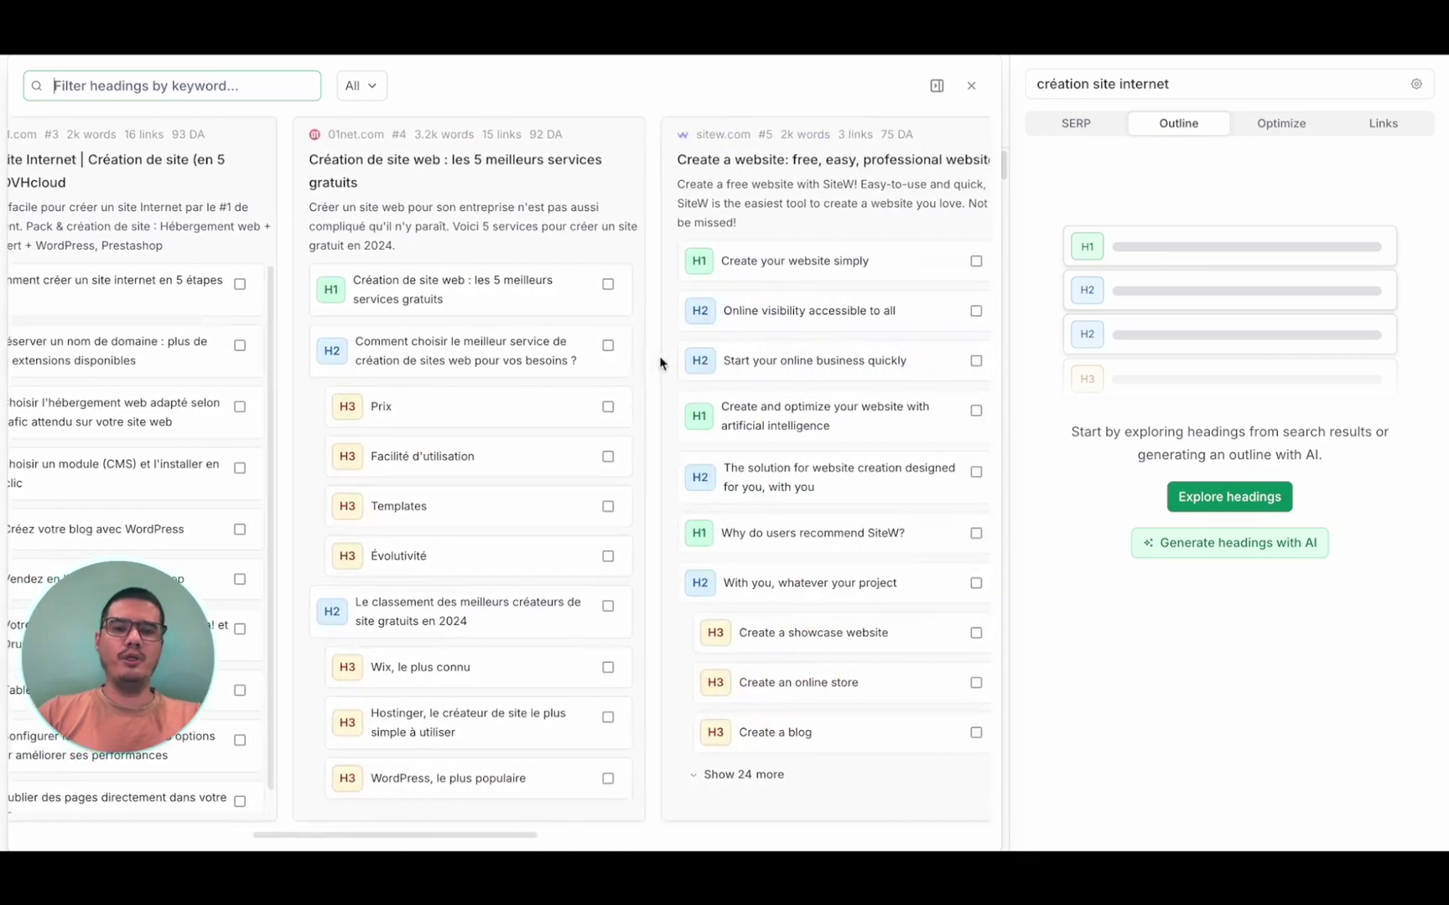
{"action": "scroll", "coordinate": [659, 355], "scroll_direction": "left", "scroll_amount": 20}
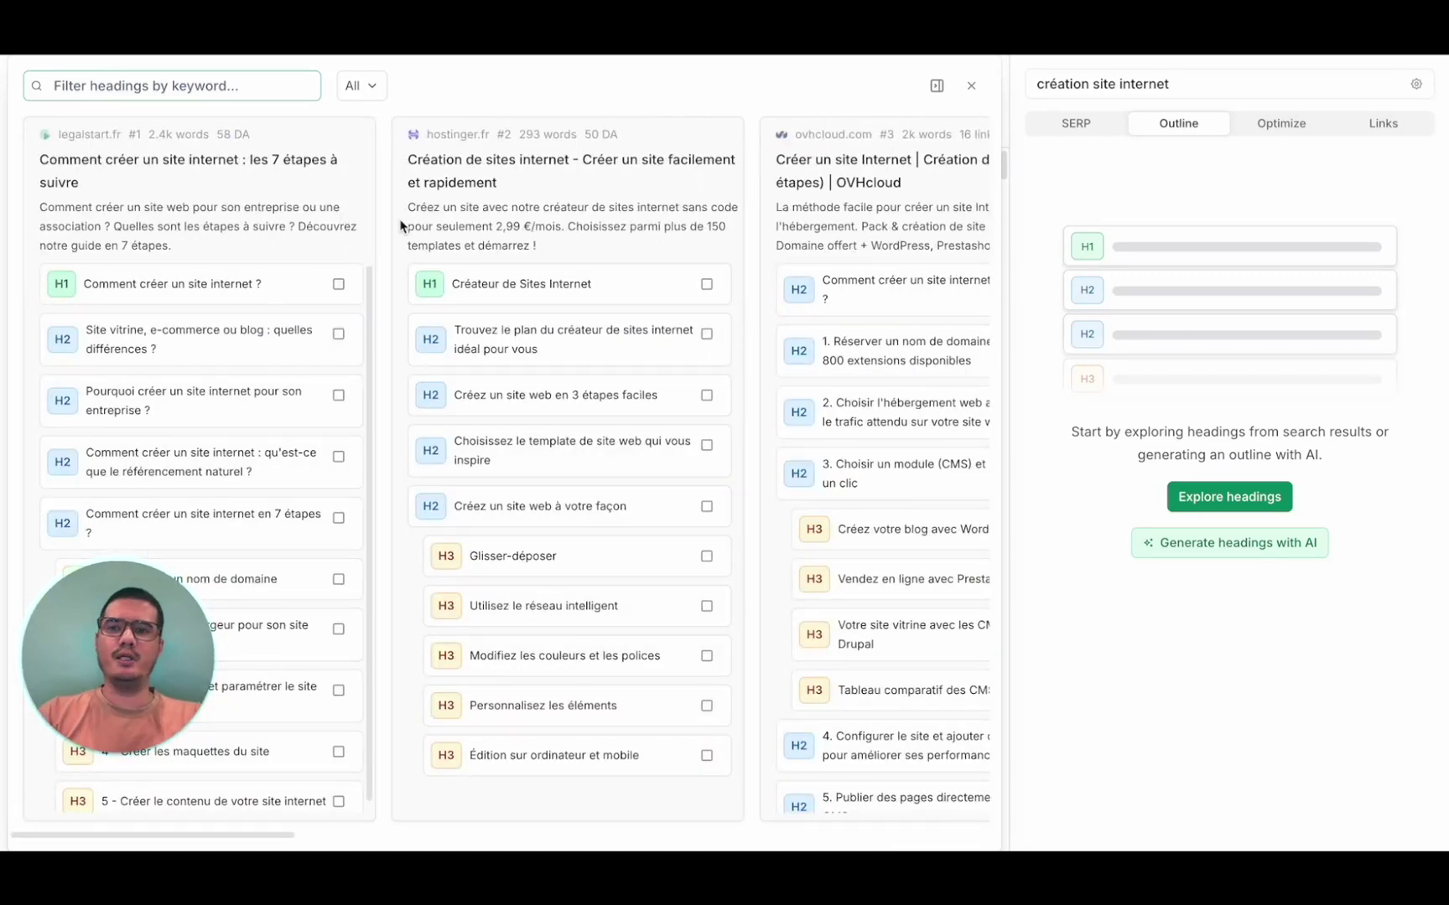
{"action": "left_click", "coordinate": [251, 285]}
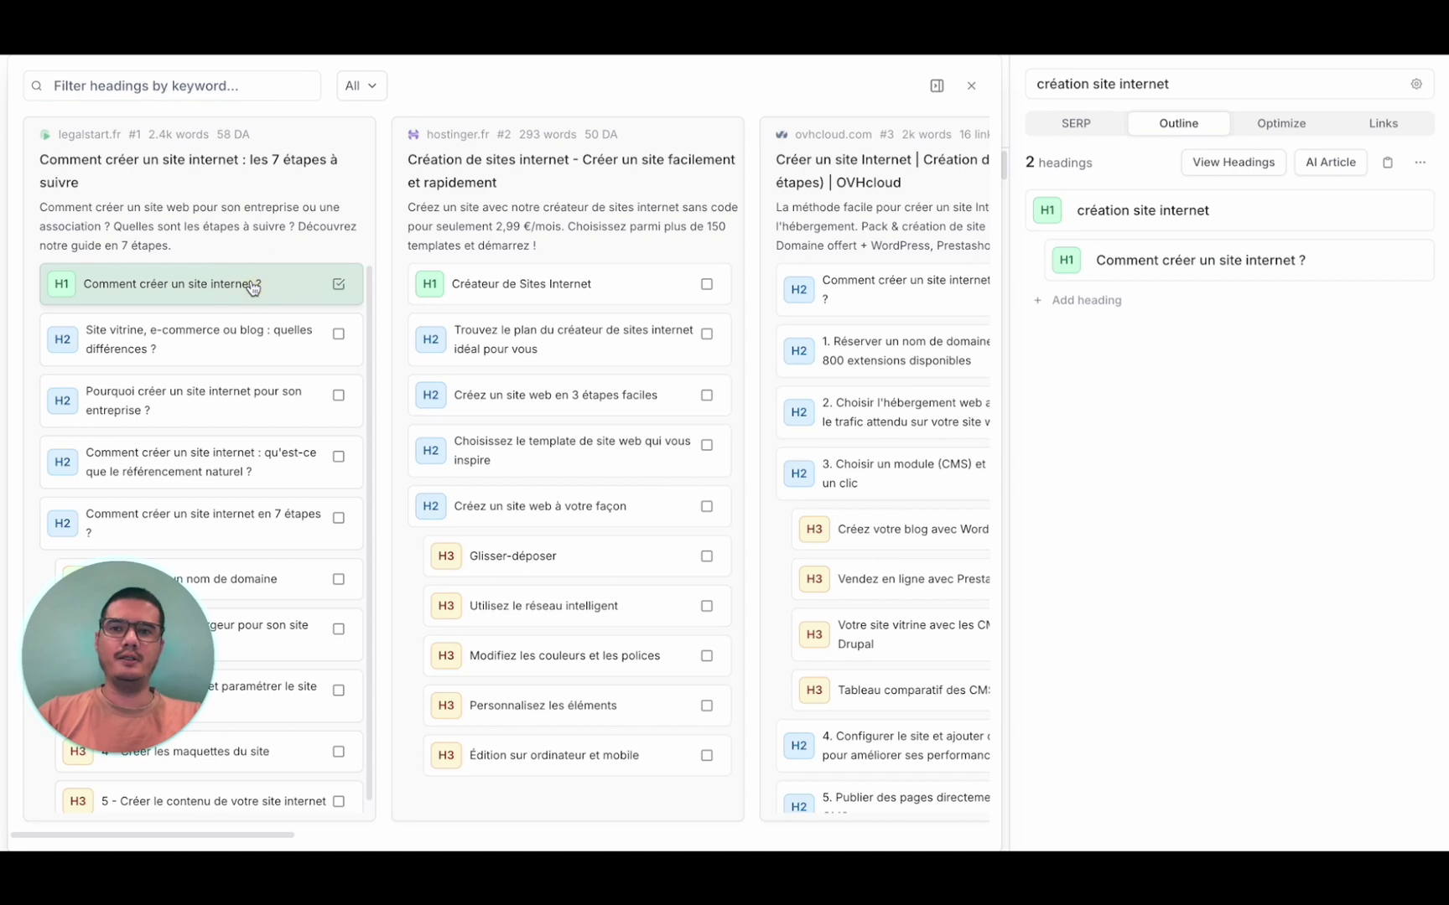
{"action": "left_click", "coordinate": [503, 396]}
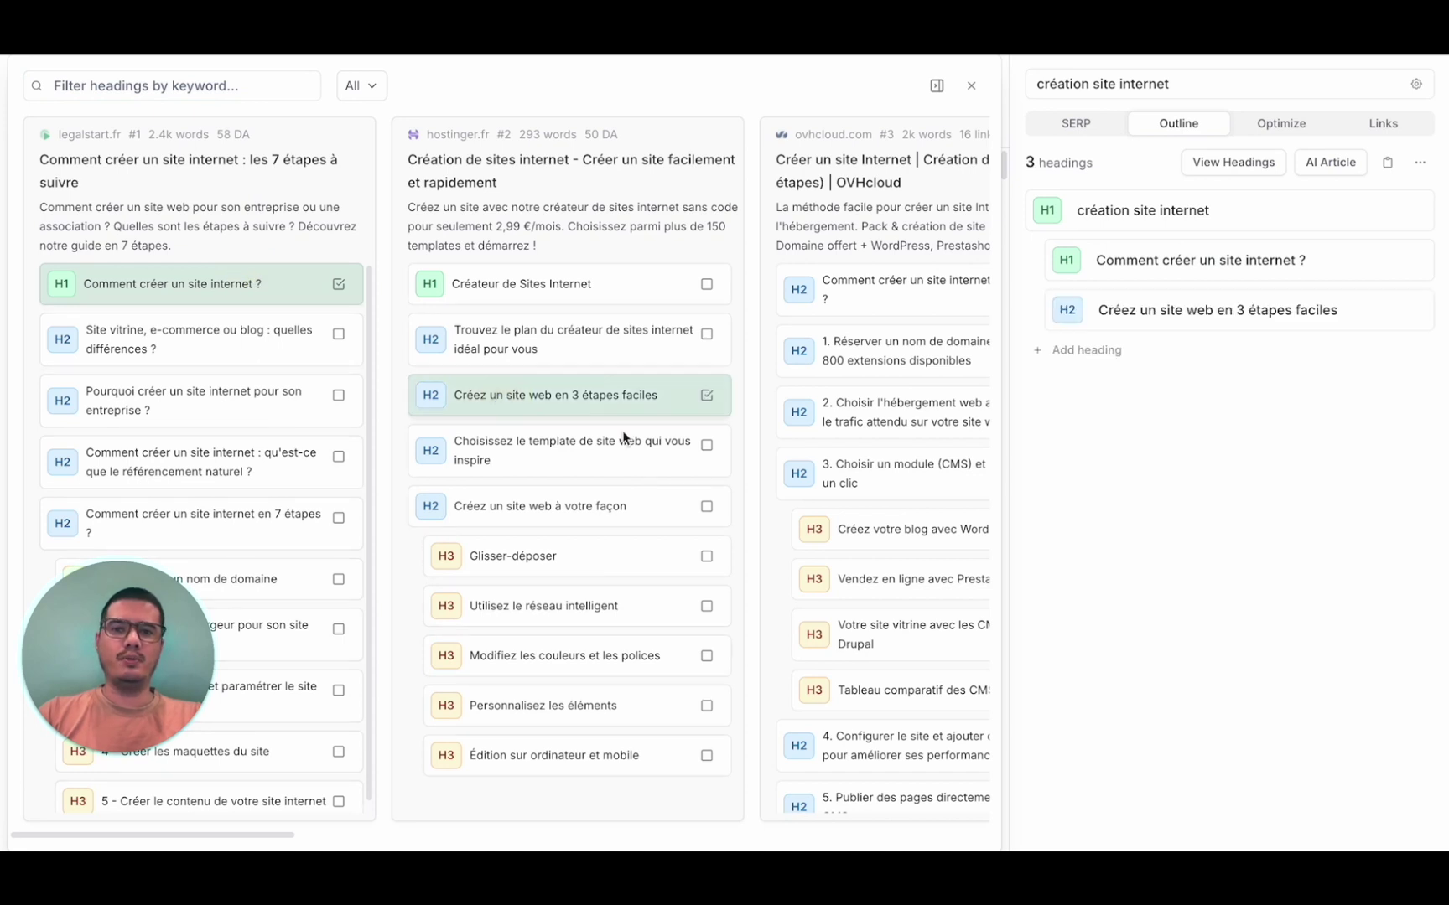
- Open the document's optimization analysis and compare its topic score, words, headers, links and images with the competitors' figures
{"action": "left_click", "coordinate": [849, 473]}
{"action": "left_click", "coordinate": [862, 541]}
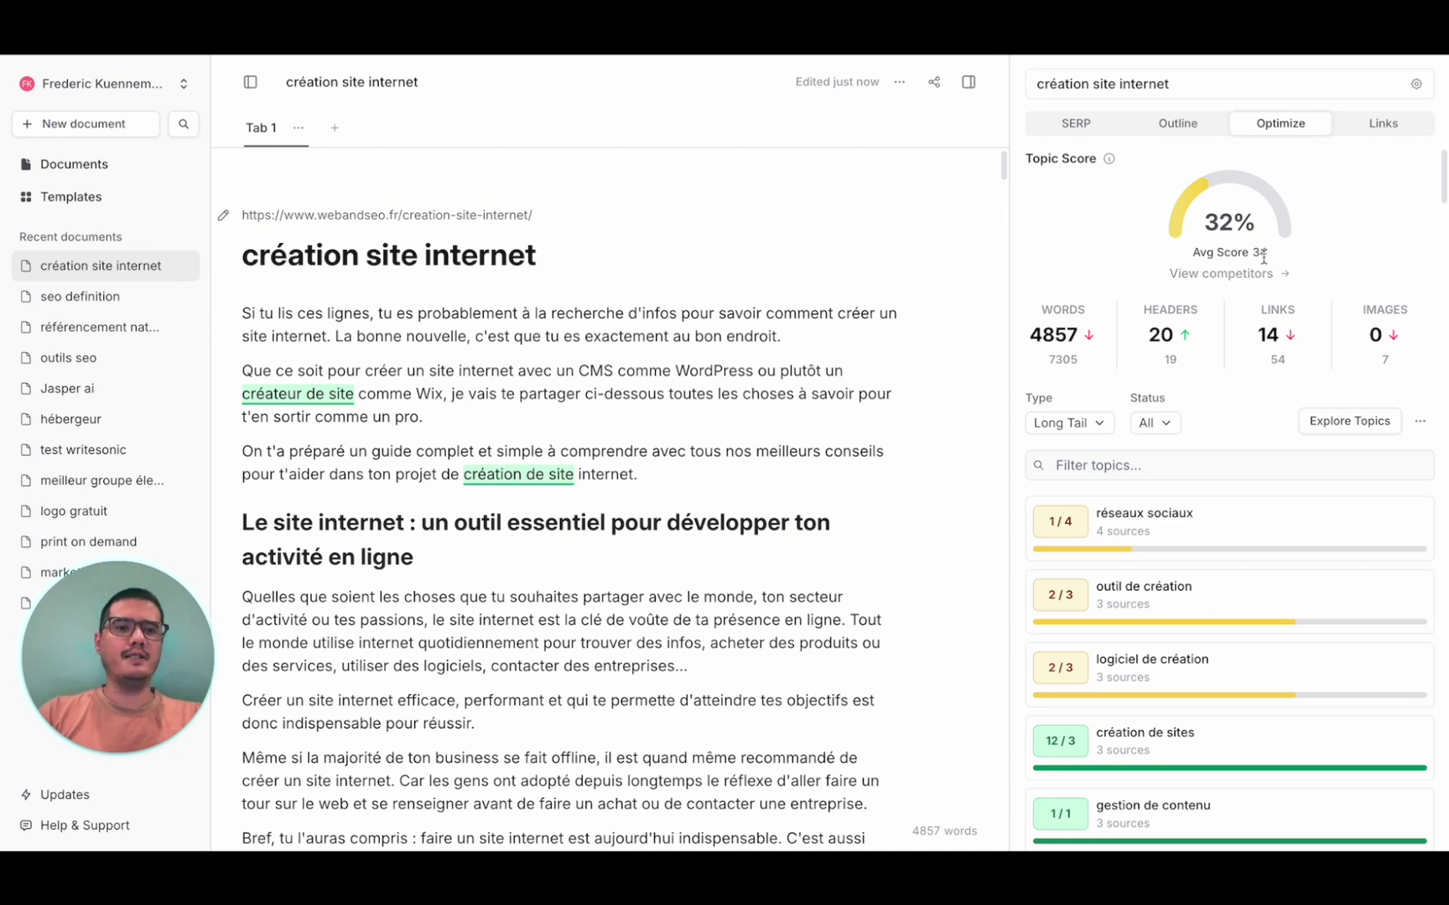
{"action": "left_click", "coordinate": [1282, 281]}
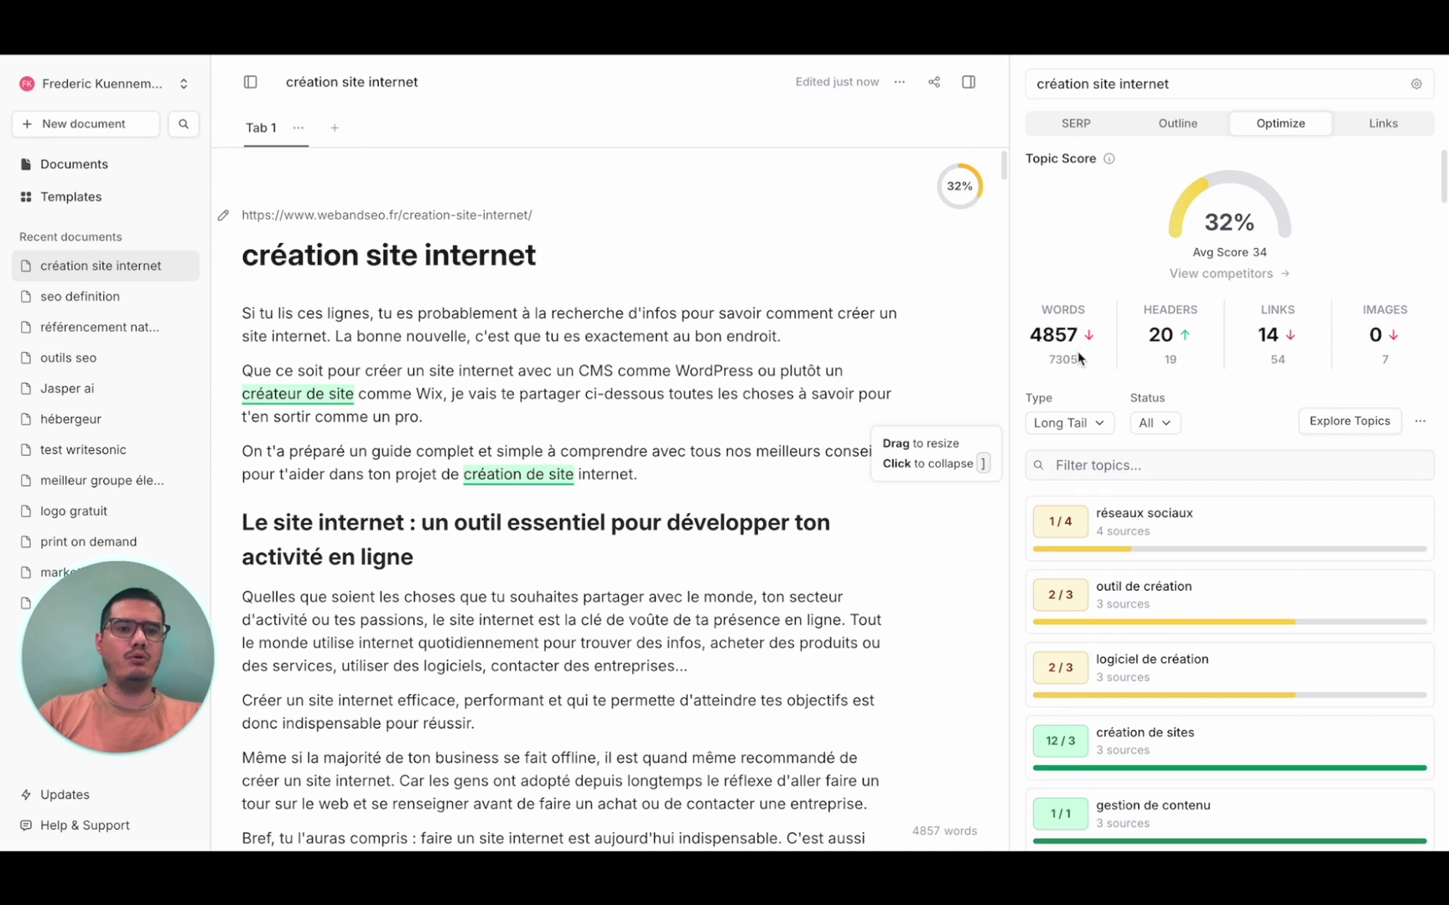
{"action": "mouse_move", "coordinate": [1061, 363]}
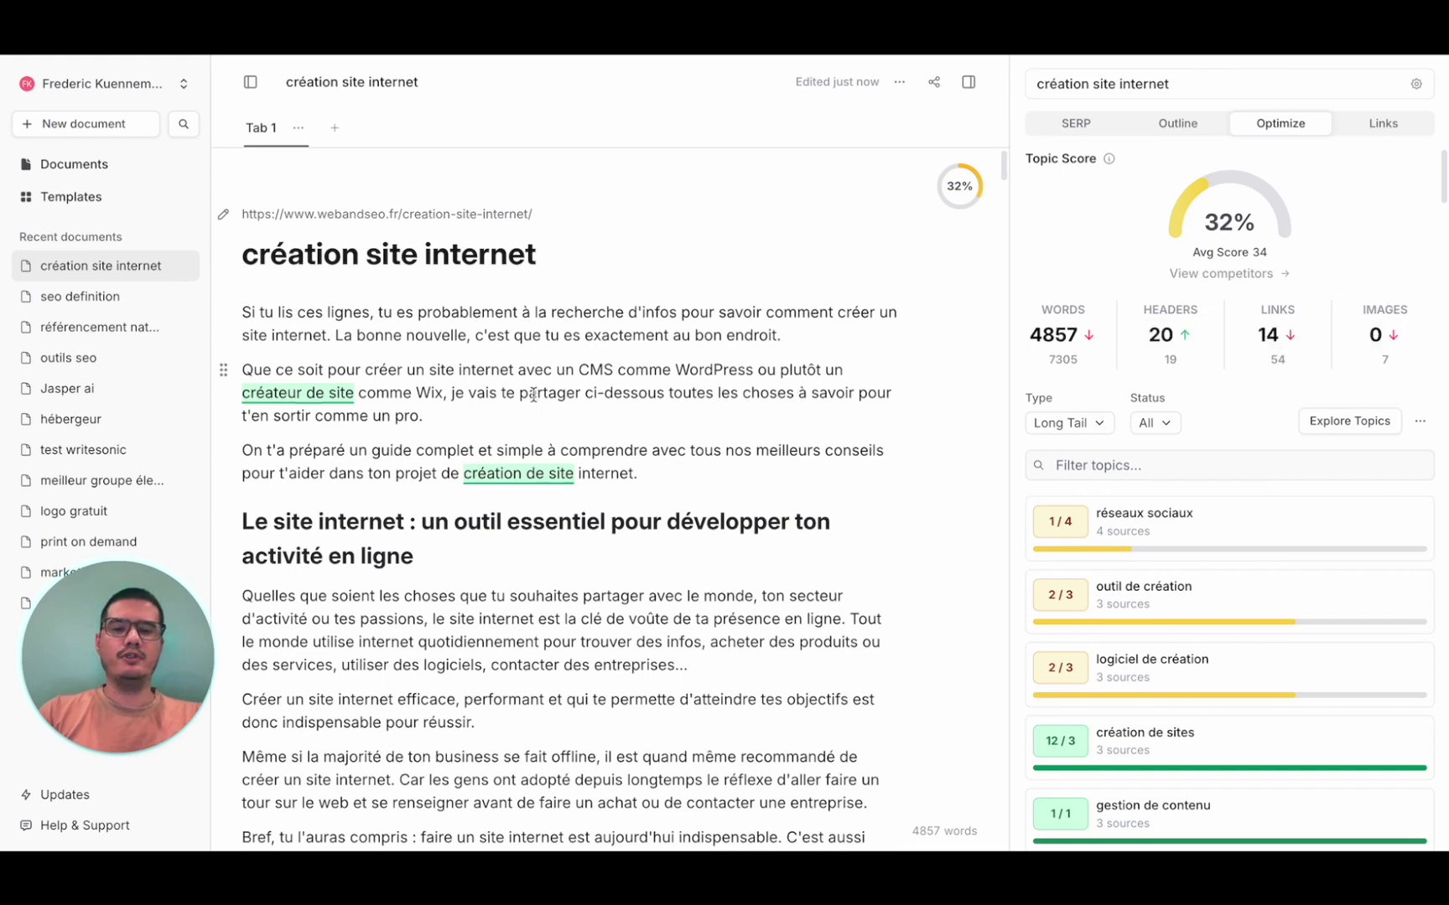
- Compare the imported article text in the editor with the published article on the Web & SEO site
{"action": "scroll", "coordinate": [533, 394], "scroll_direction": "down", "scroll_amount": 5}
{"action": "scroll", "coordinate": [533, 394], "scroll_direction": "down", "scroll_amount": 20}
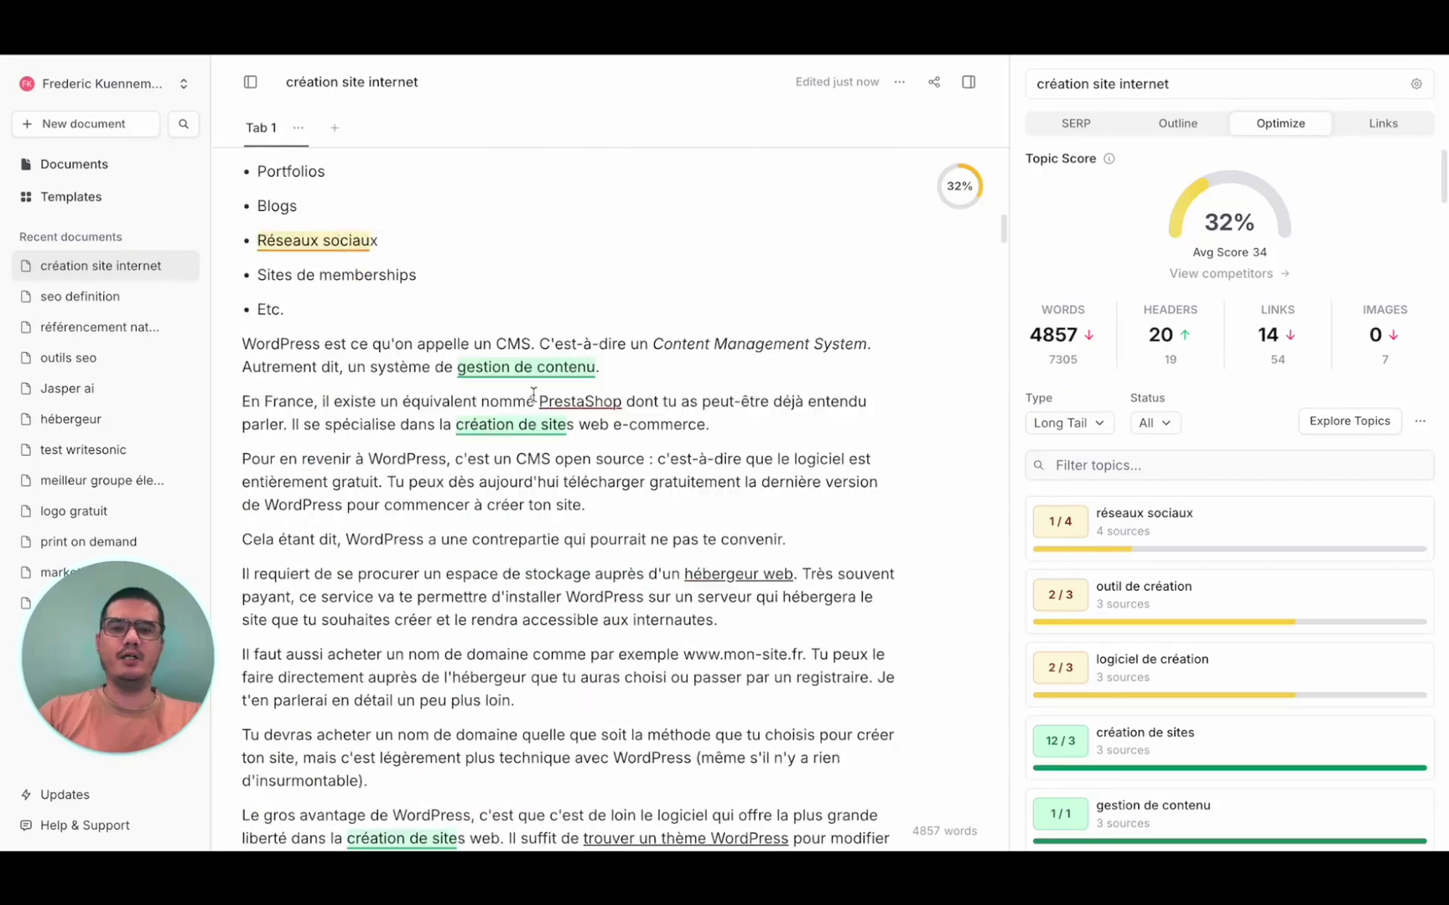
{"action": "scroll", "coordinate": [533, 394], "scroll_direction": "down", "scroll_amount": 1}
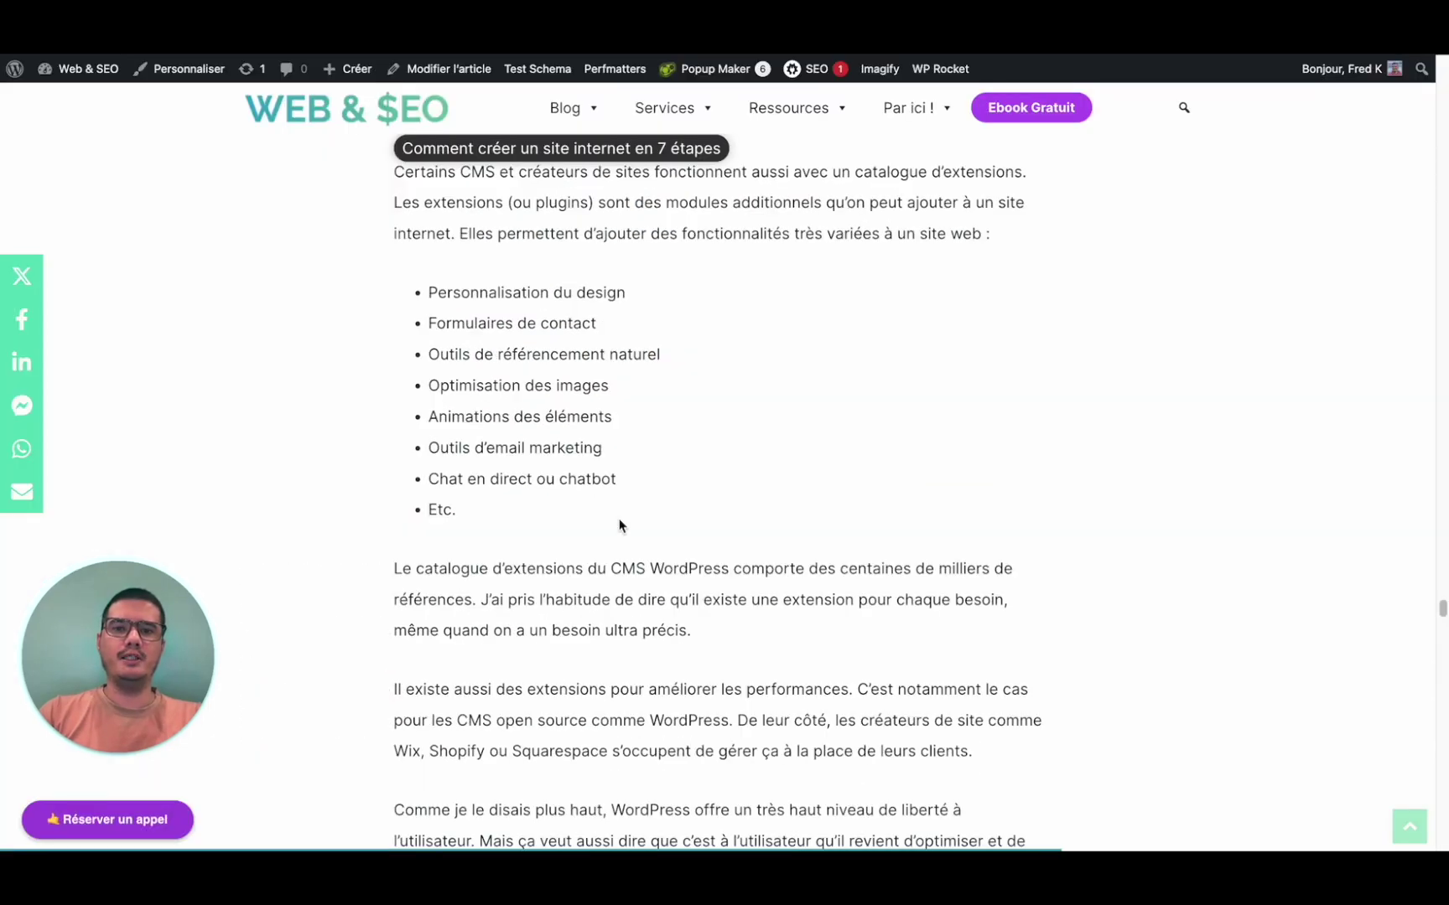
{"action": "scroll", "coordinate": [618, 519], "scroll_direction": "down", "scroll_amount": 15}
{"action": "scroll", "coordinate": [619, 520], "scroll_direction": "up", "scroll_amount": 18}
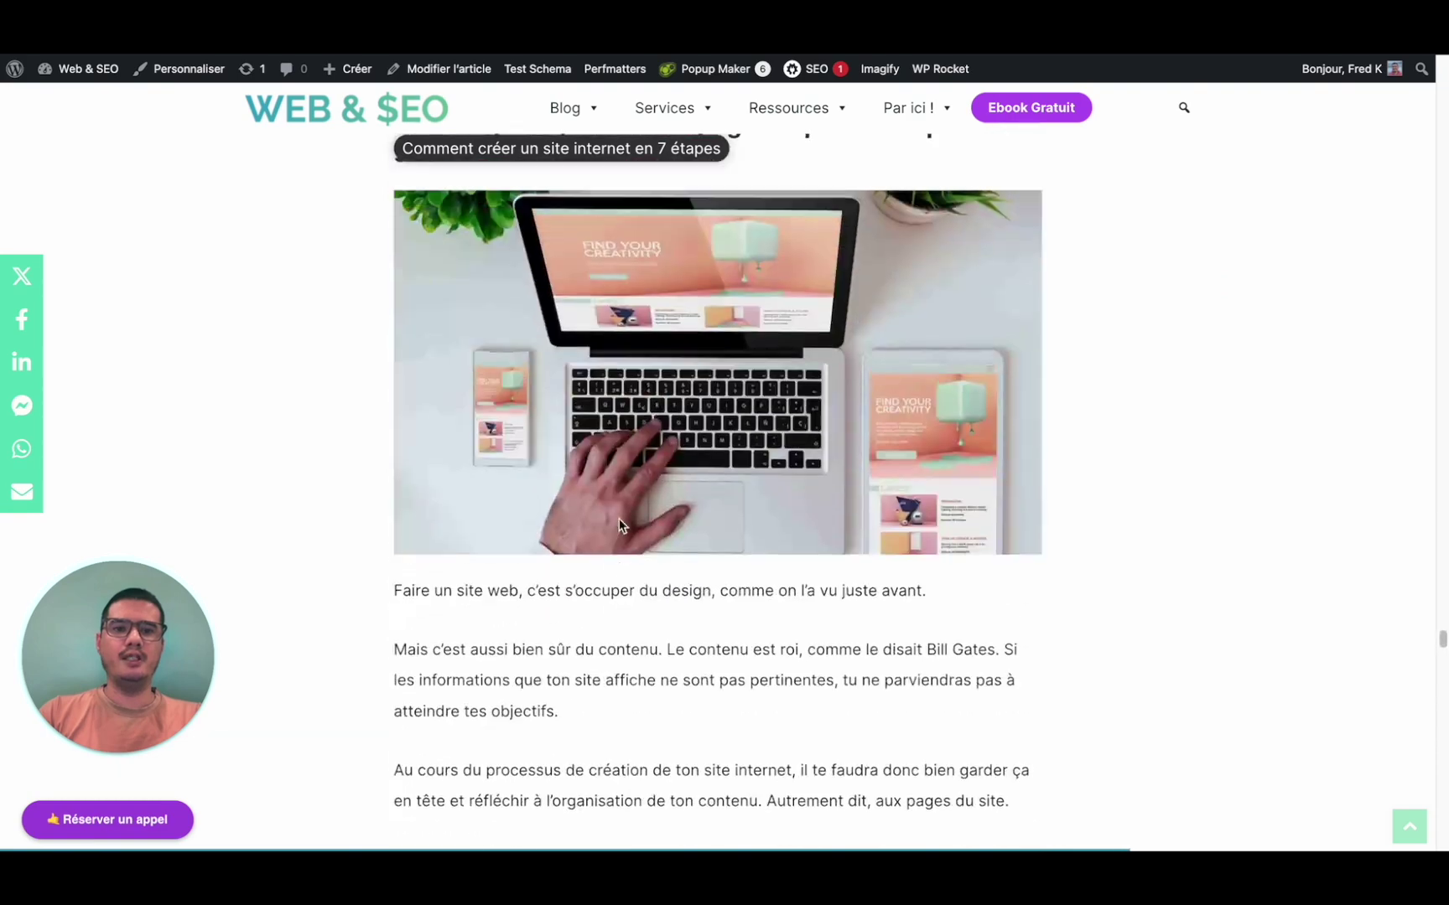
{"action": "scroll", "coordinate": [619, 518], "scroll_direction": "up", "scroll_amount": 15}
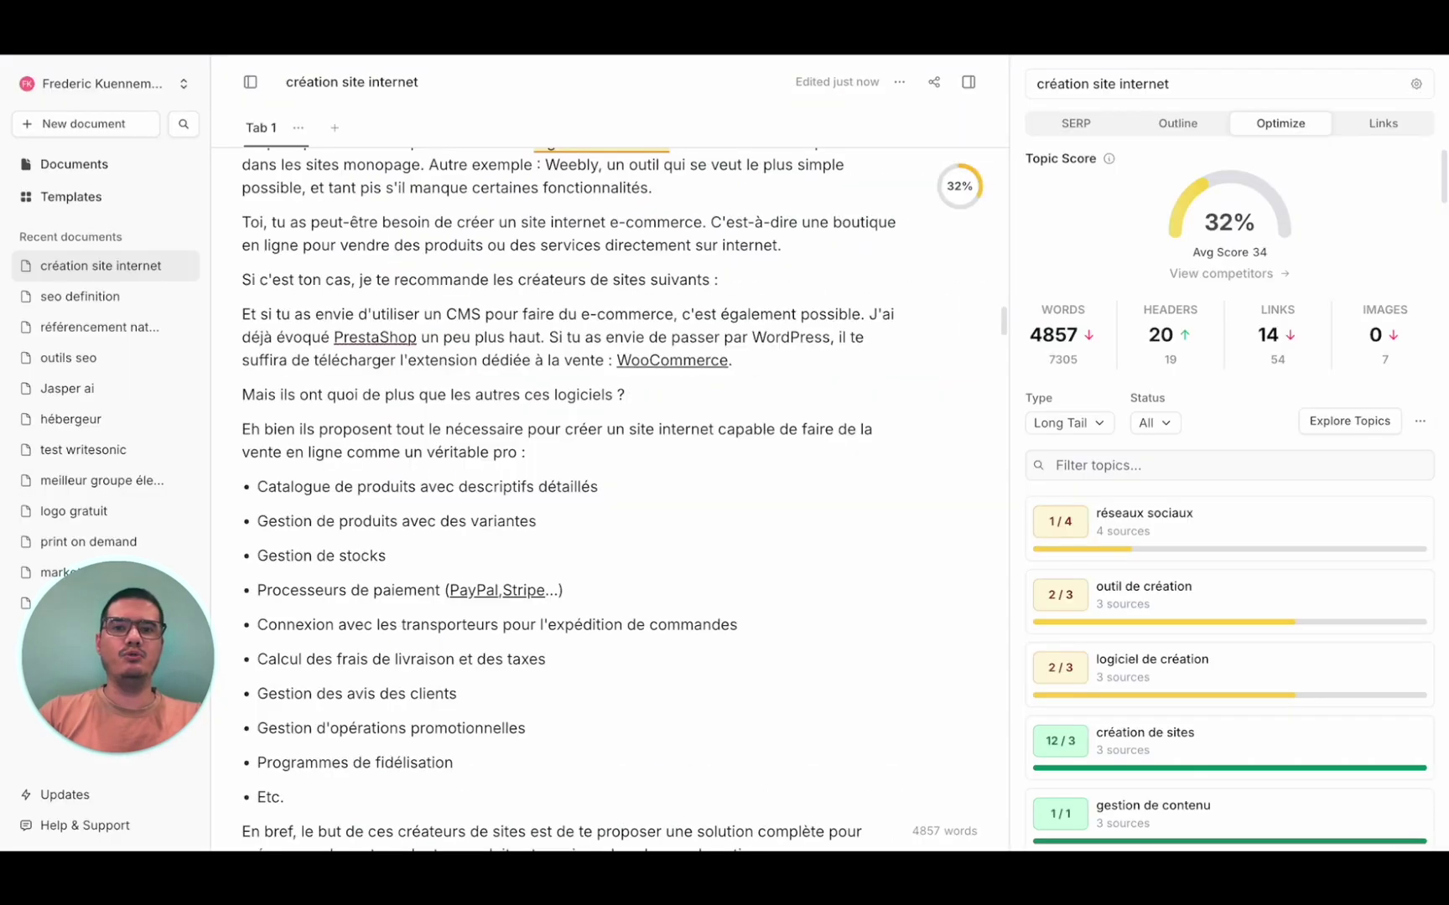
{"action": "scroll", "coordinate": [579, 598], "scroll_direction": "down", "scroll_amount": 3}
{"action": "scroll", "coordinate": [580, 597], "scroll_direction": "down", "scroll_amount": 10}
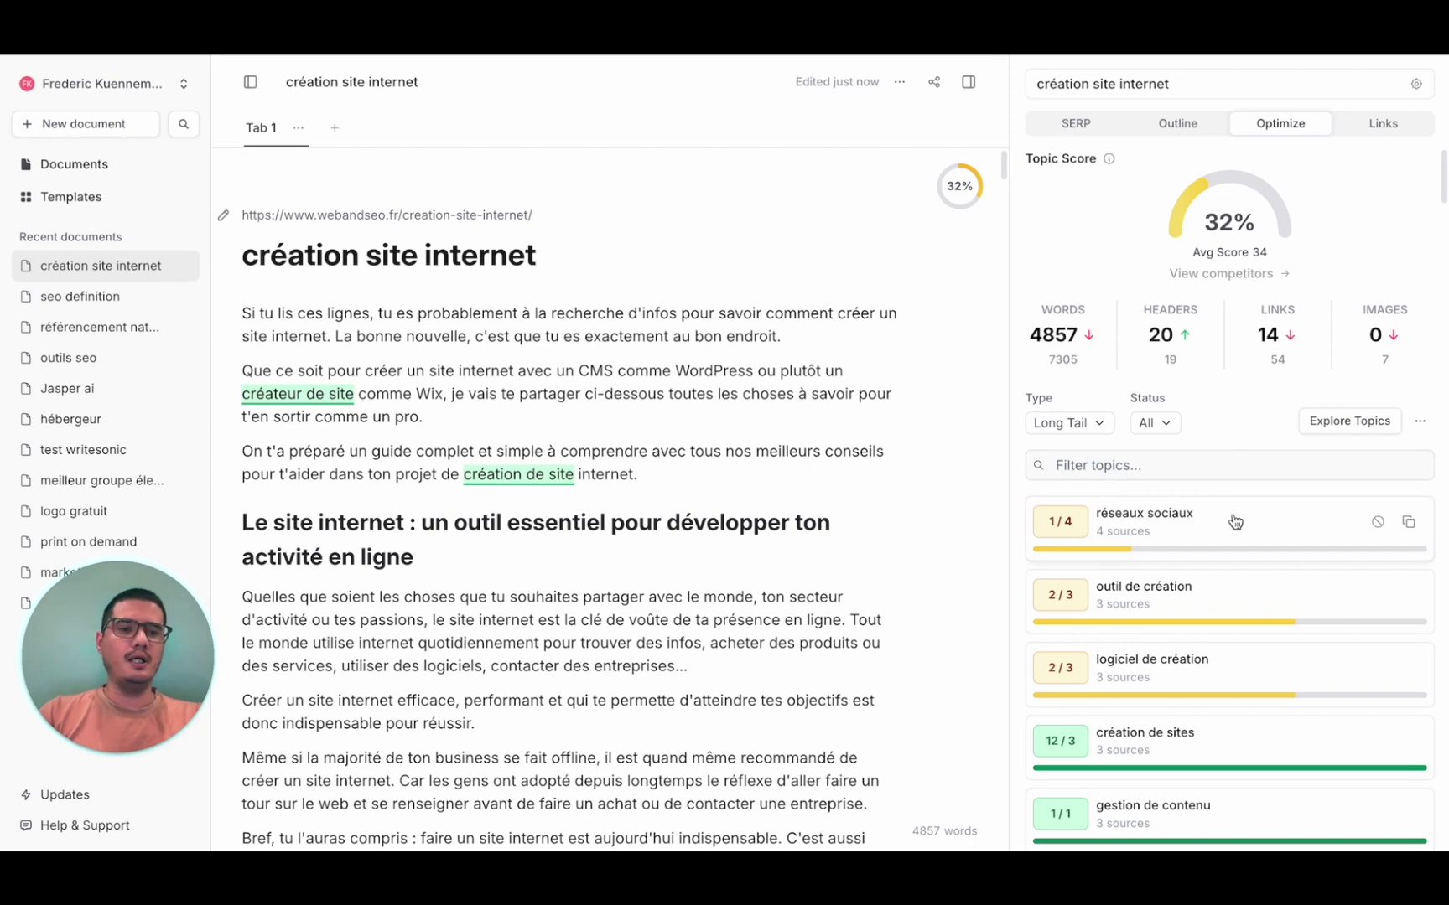
- Check which topic types are available and skim the suggested long-tail topics
{"action": "left_click", "coordinate": [1098, 425]}
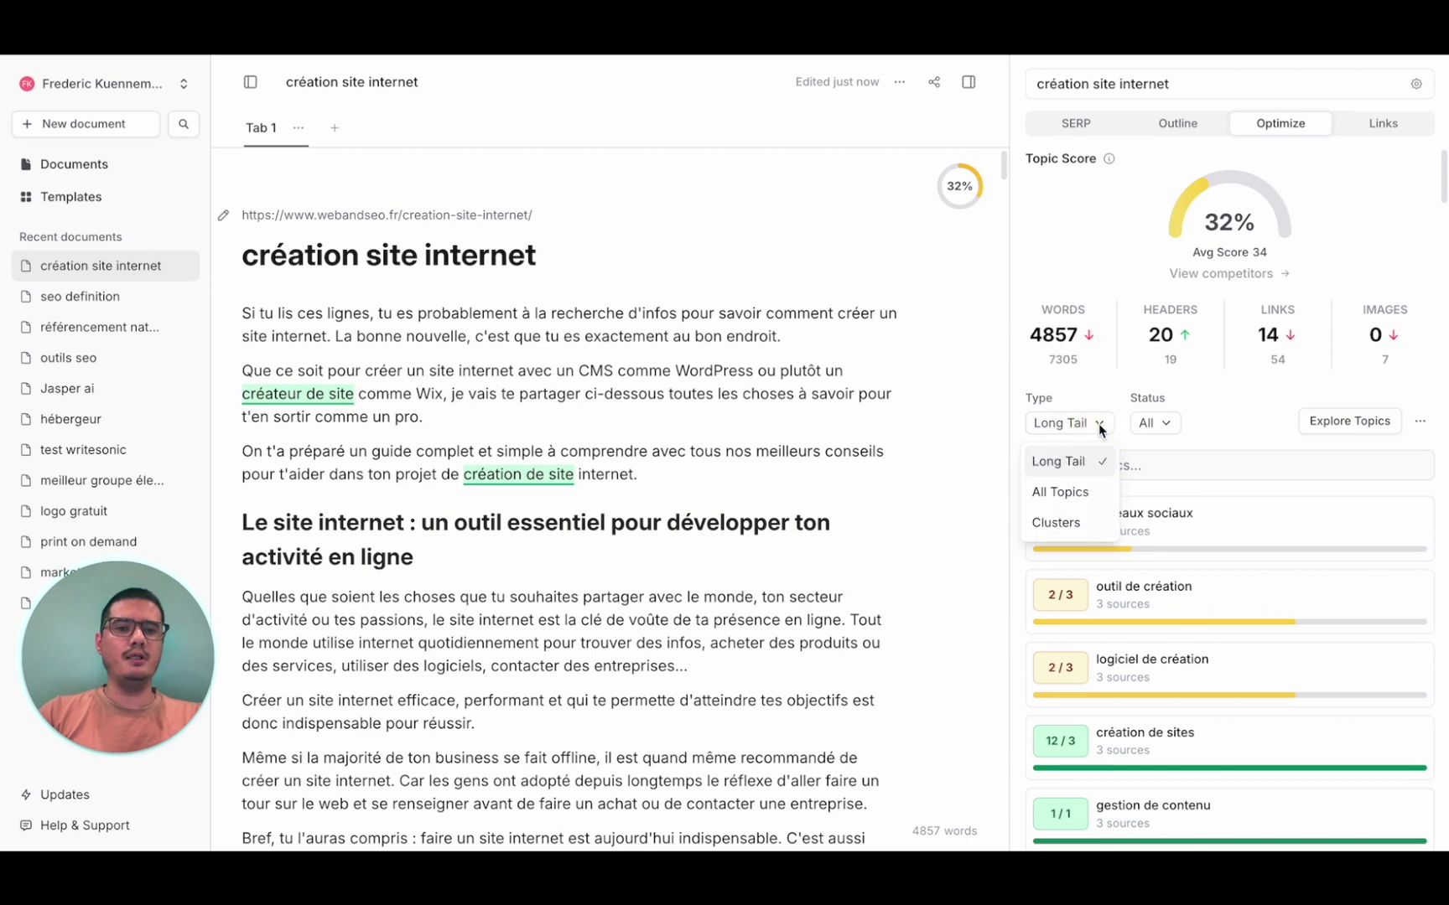
{"action": "left_click", "coordinate": [1236, 418]}
{"action": "scroll", "coordinate": [1232, 589], "scroll_direction": "down", "scroll_amount": 3}
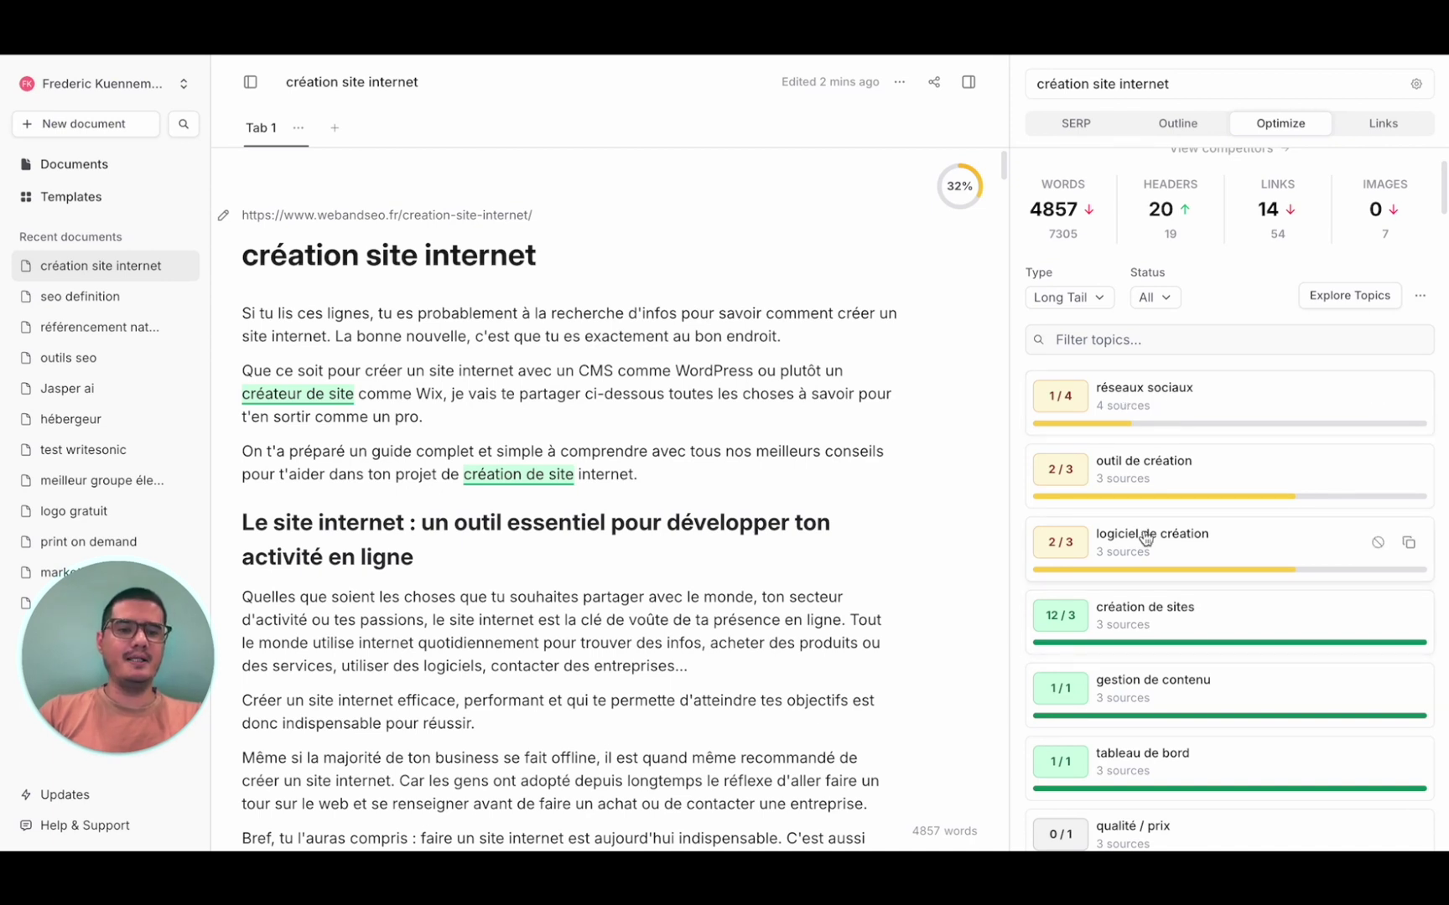
{"action": "scroll", "coordinate": [1141, 543], "scroll_direction": "down", "scroll_amount": 5}
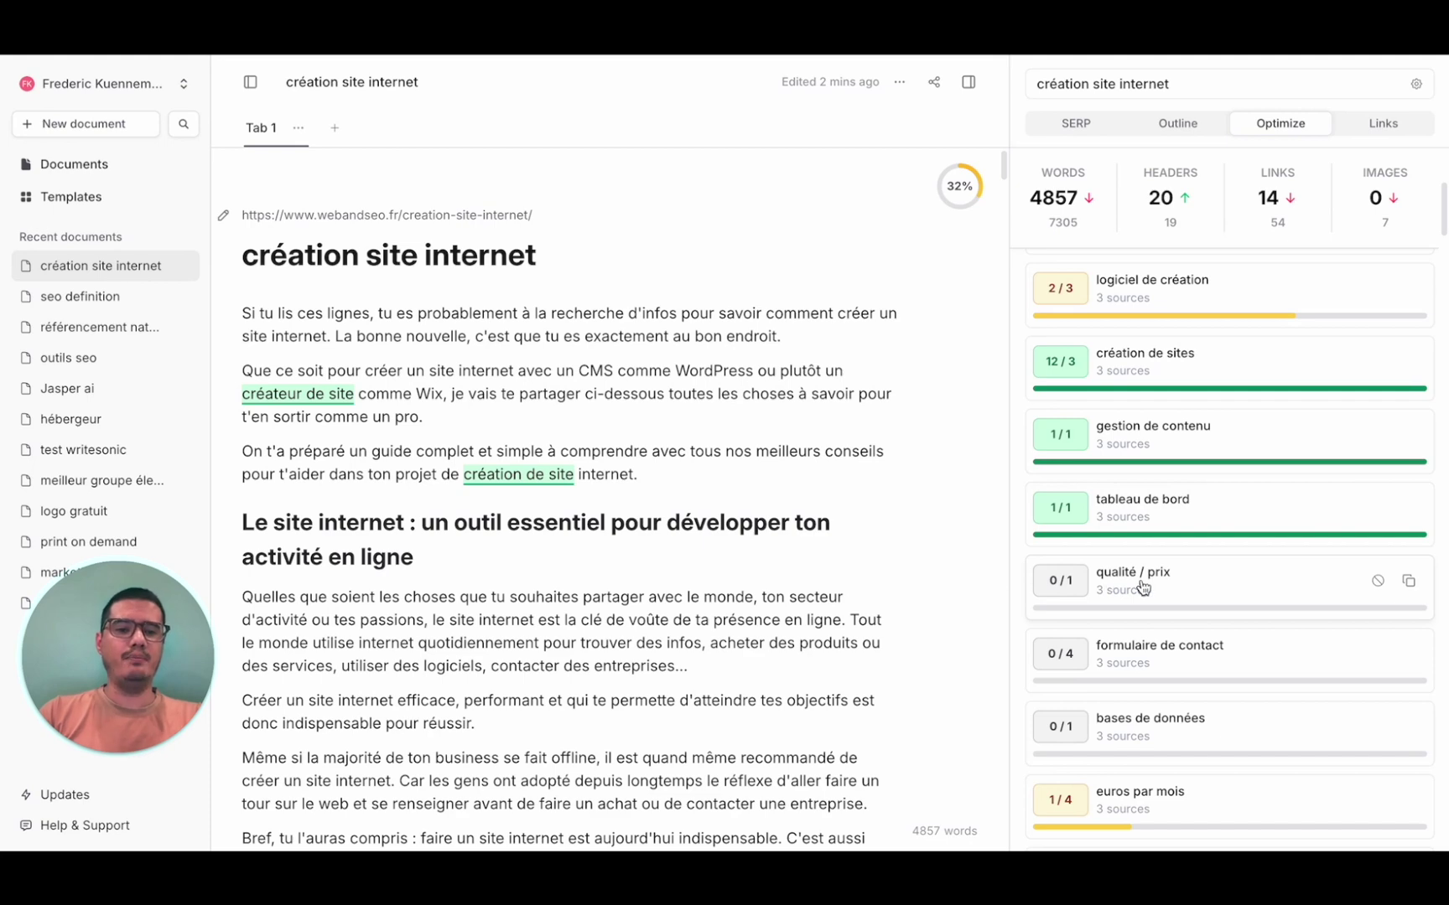
{"action": "scroll", "coordinate": [1141, 587], "scroll_direction": "down", "scroll_amount": 10}
{"action": "scroll", "coordinate": [1143, 587], "scroll_direction": "up", "scroll_amount": 15}
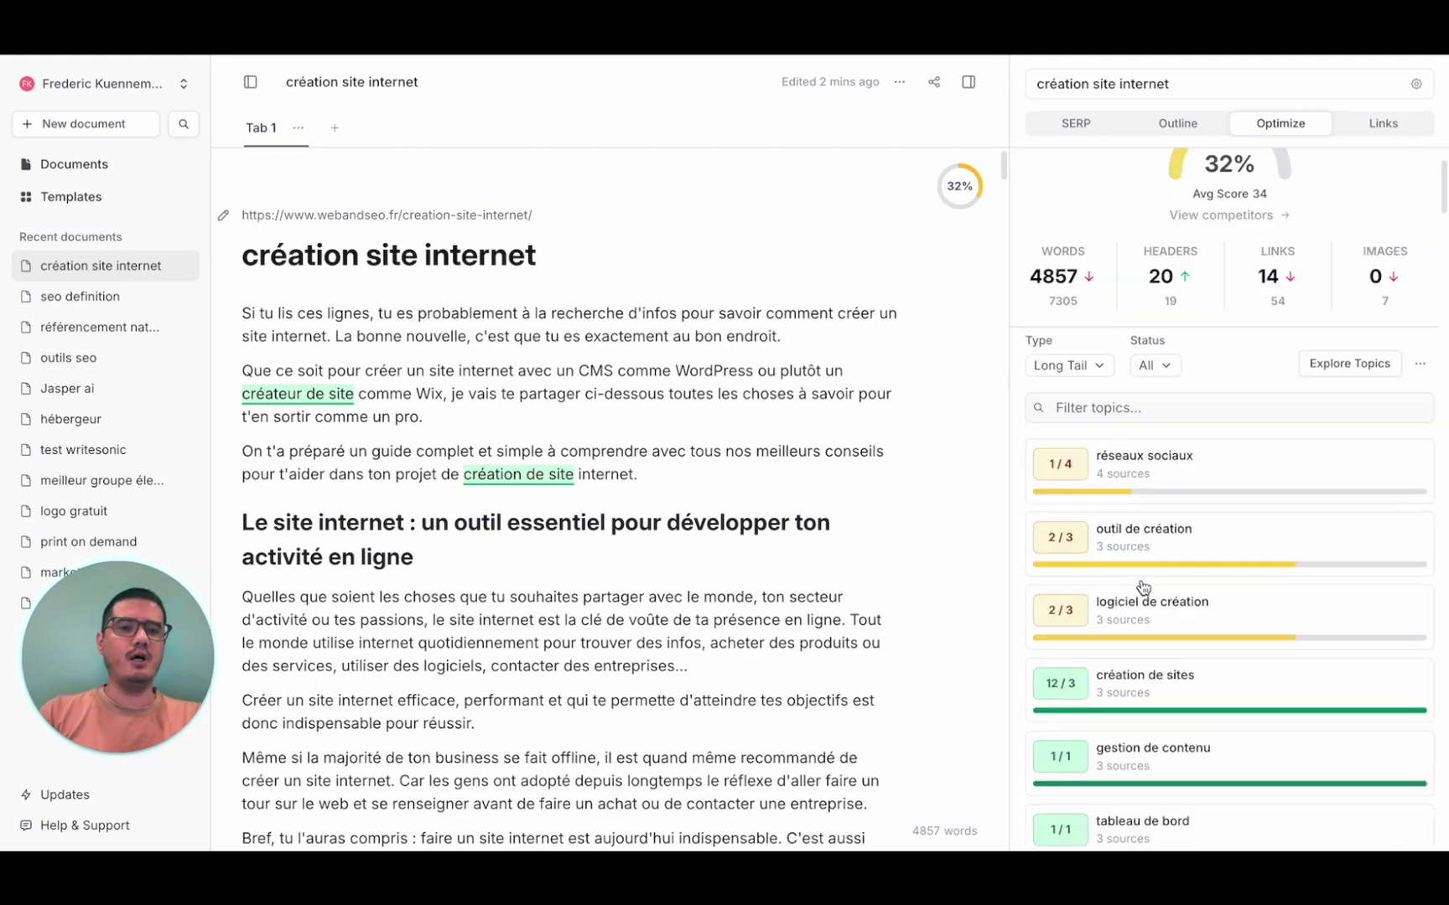
- Check all topics for Overuse status, and reset the filters to Long Tail type and All statuses
{"action": "left_click", "coordinate": [1162, 426]}
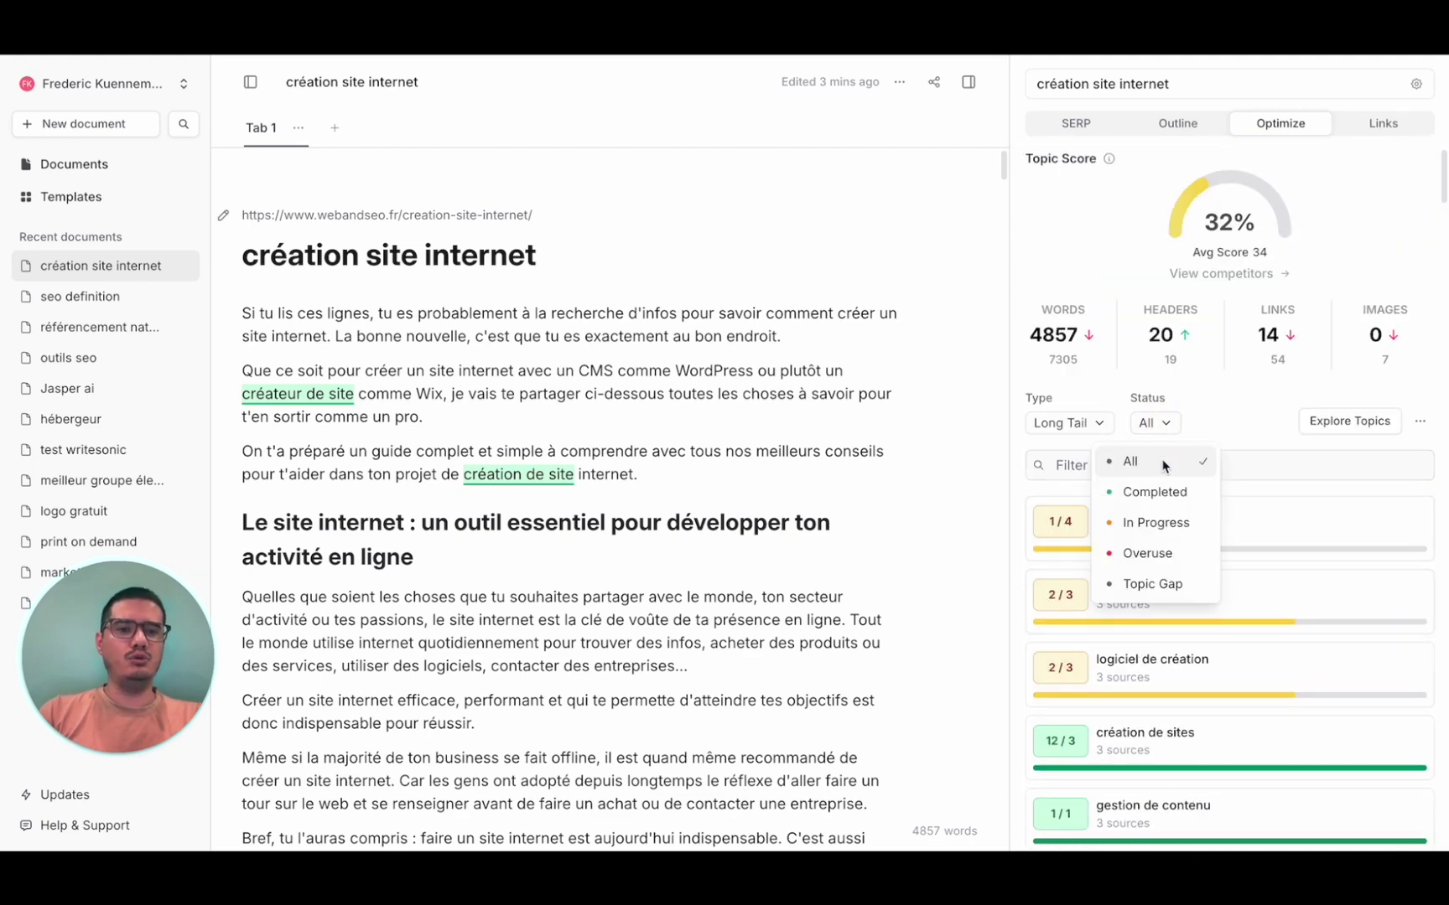
{"action": "left_click", "coordinate": [1155, 554]}
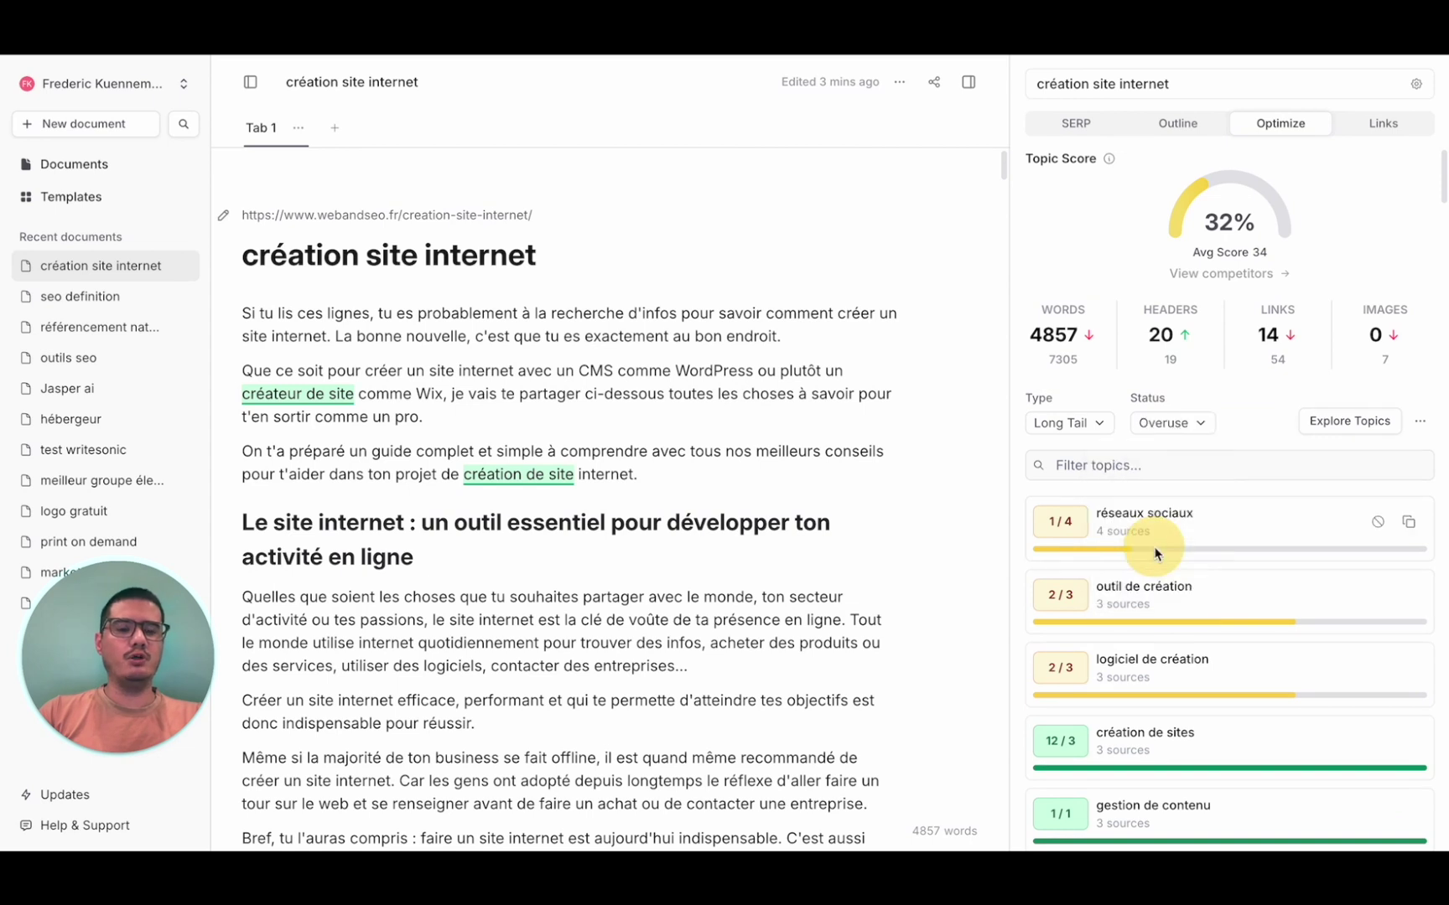
{"action": "left_click", "coordinate": [1102, 426]}
{"action": "left_click", "coordinate": [1063, 488]}
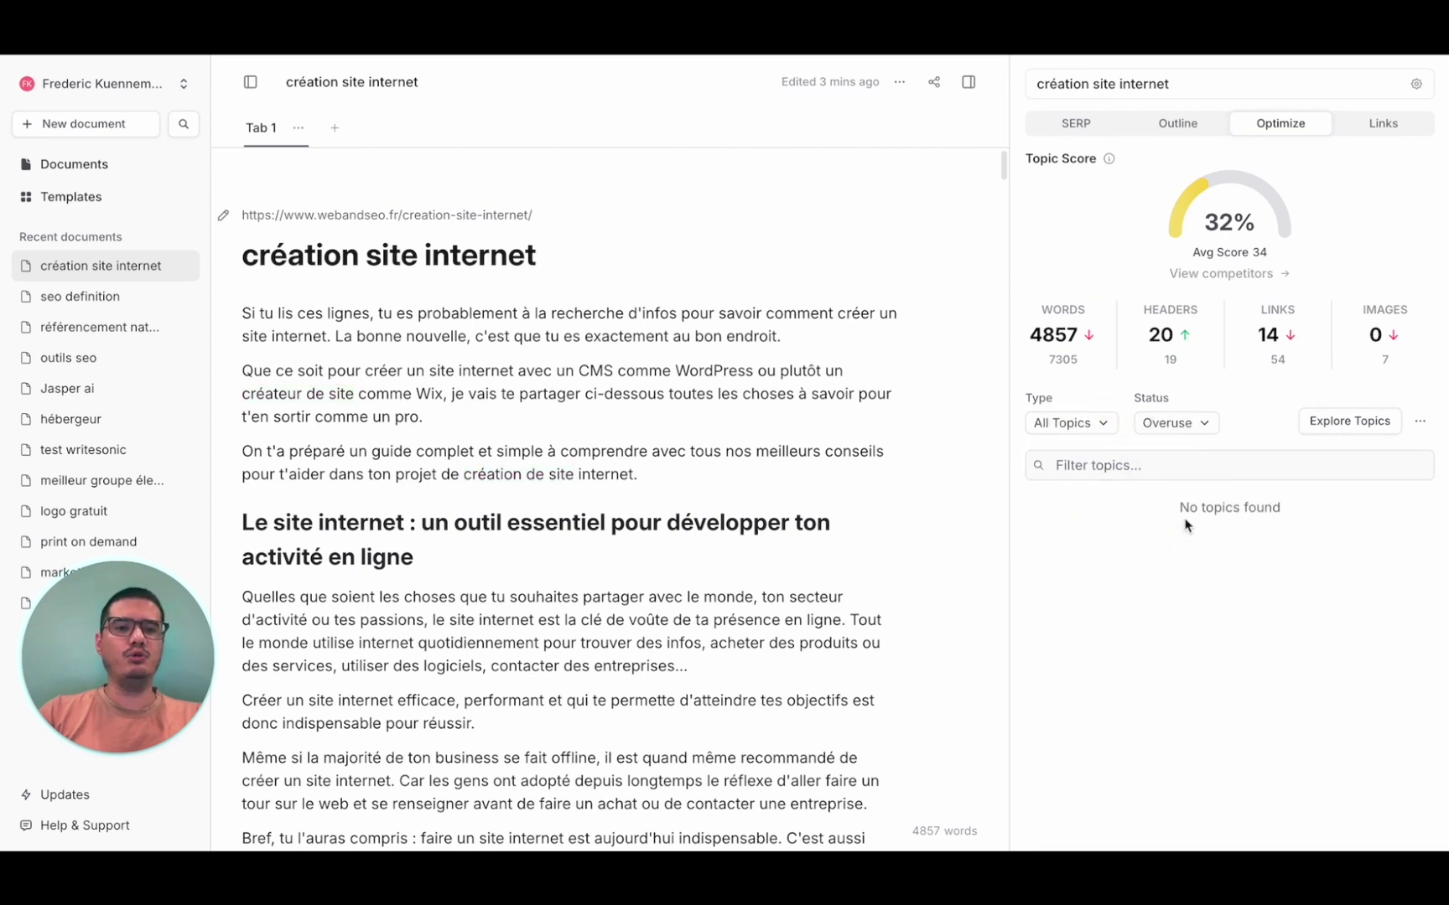
{"action": "left_click", "coordinate": [1094, 424]}
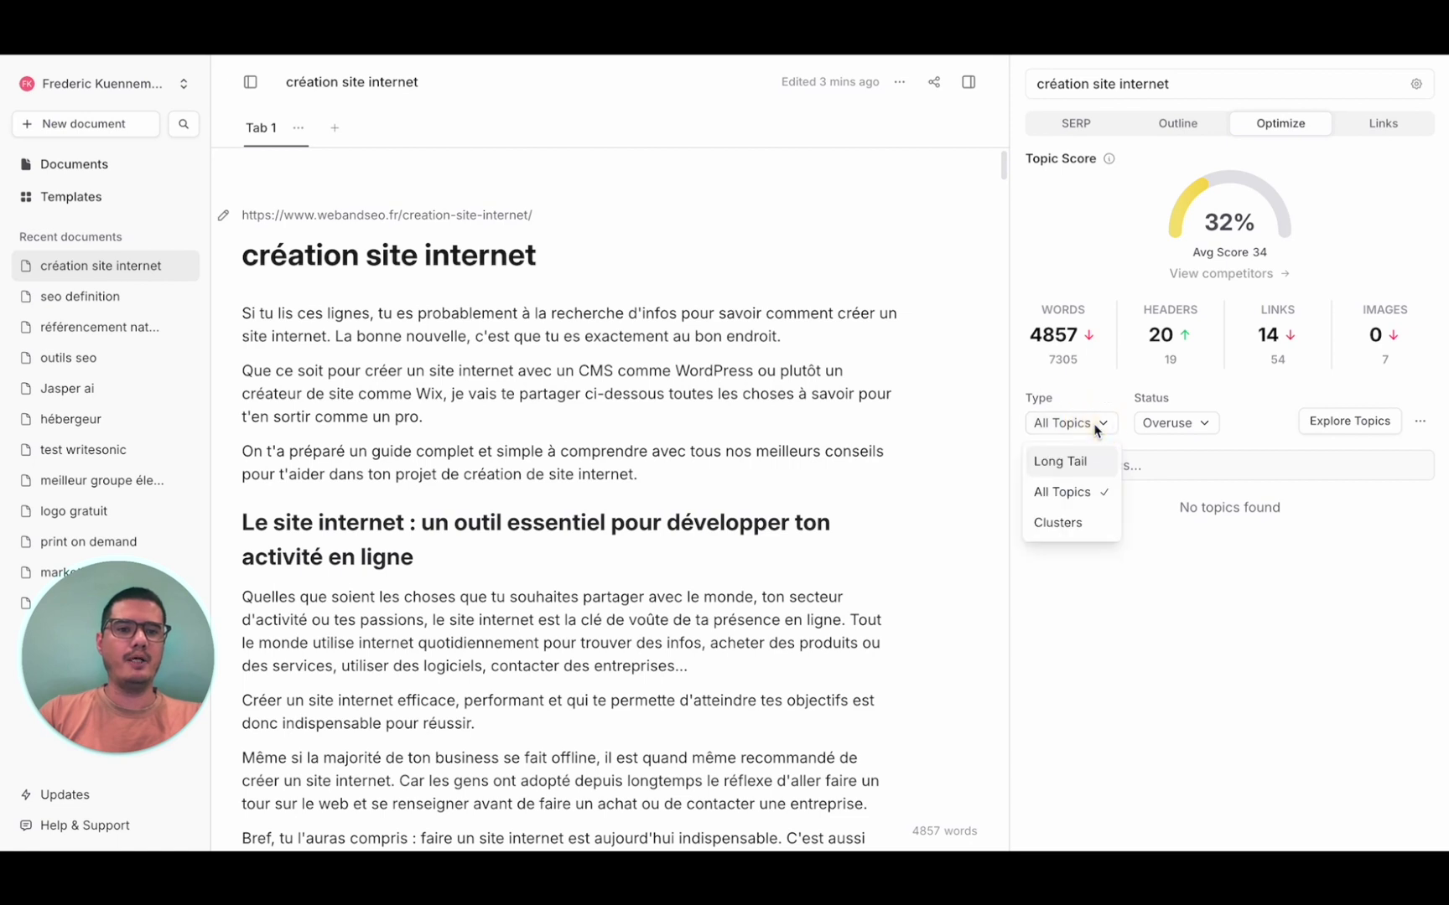
{"action": "left_click", "coordinate": [1194, 426]}
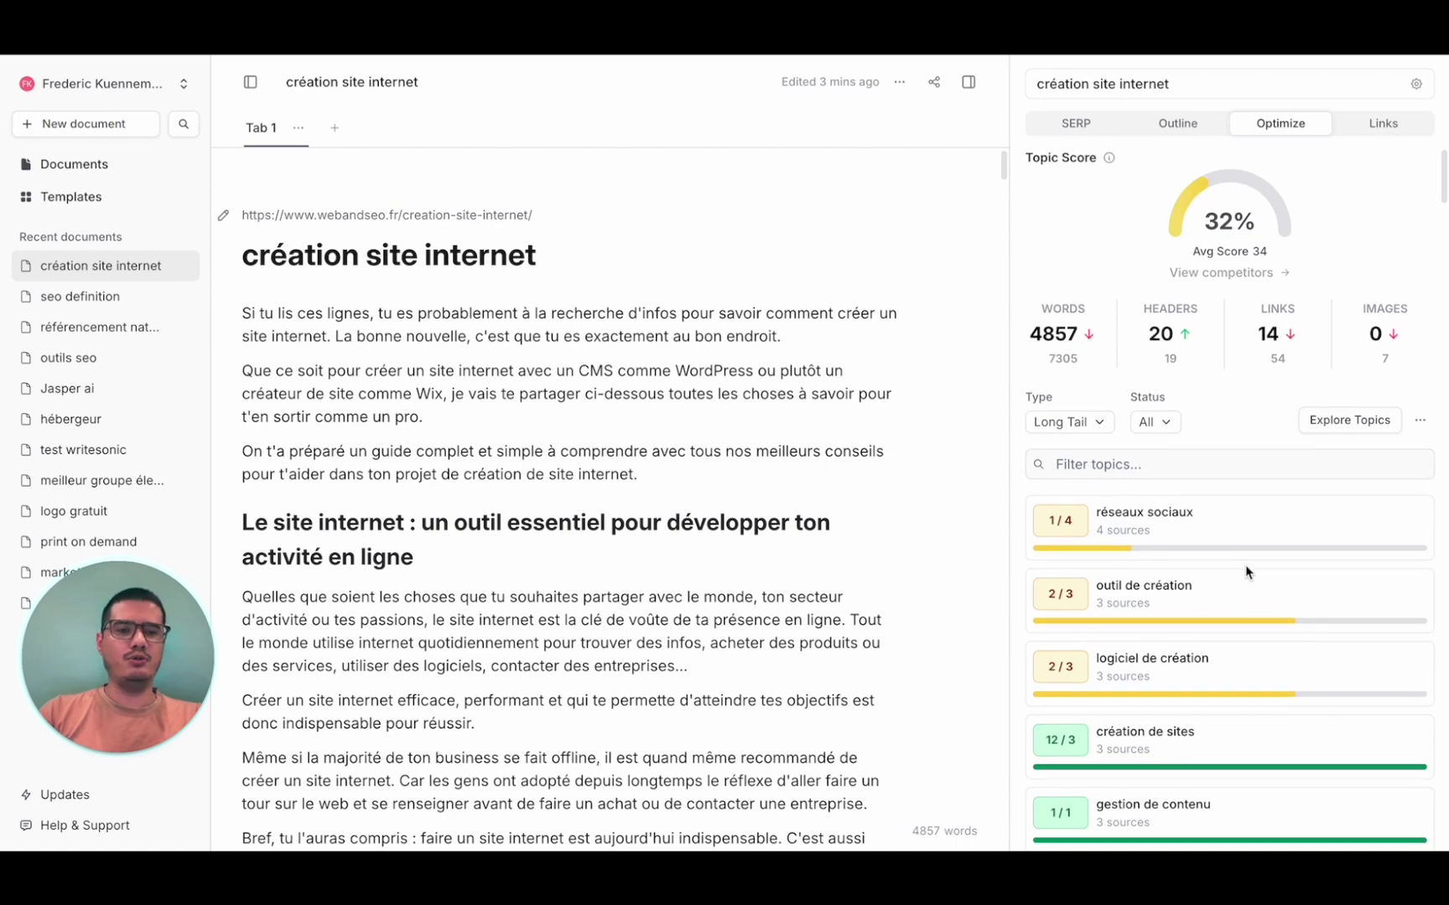
- Review the article's usage of each long-tail topic against its recommended count, including the missing ones
{"action": "scroll", "coordinate": [1246, 573], "scroll_direction": "down", "scroll_amount": 3}
{"action": "scroll", "coordinate": [1207, 593], "scroll_direction": "down", "scroll_amount": 4}
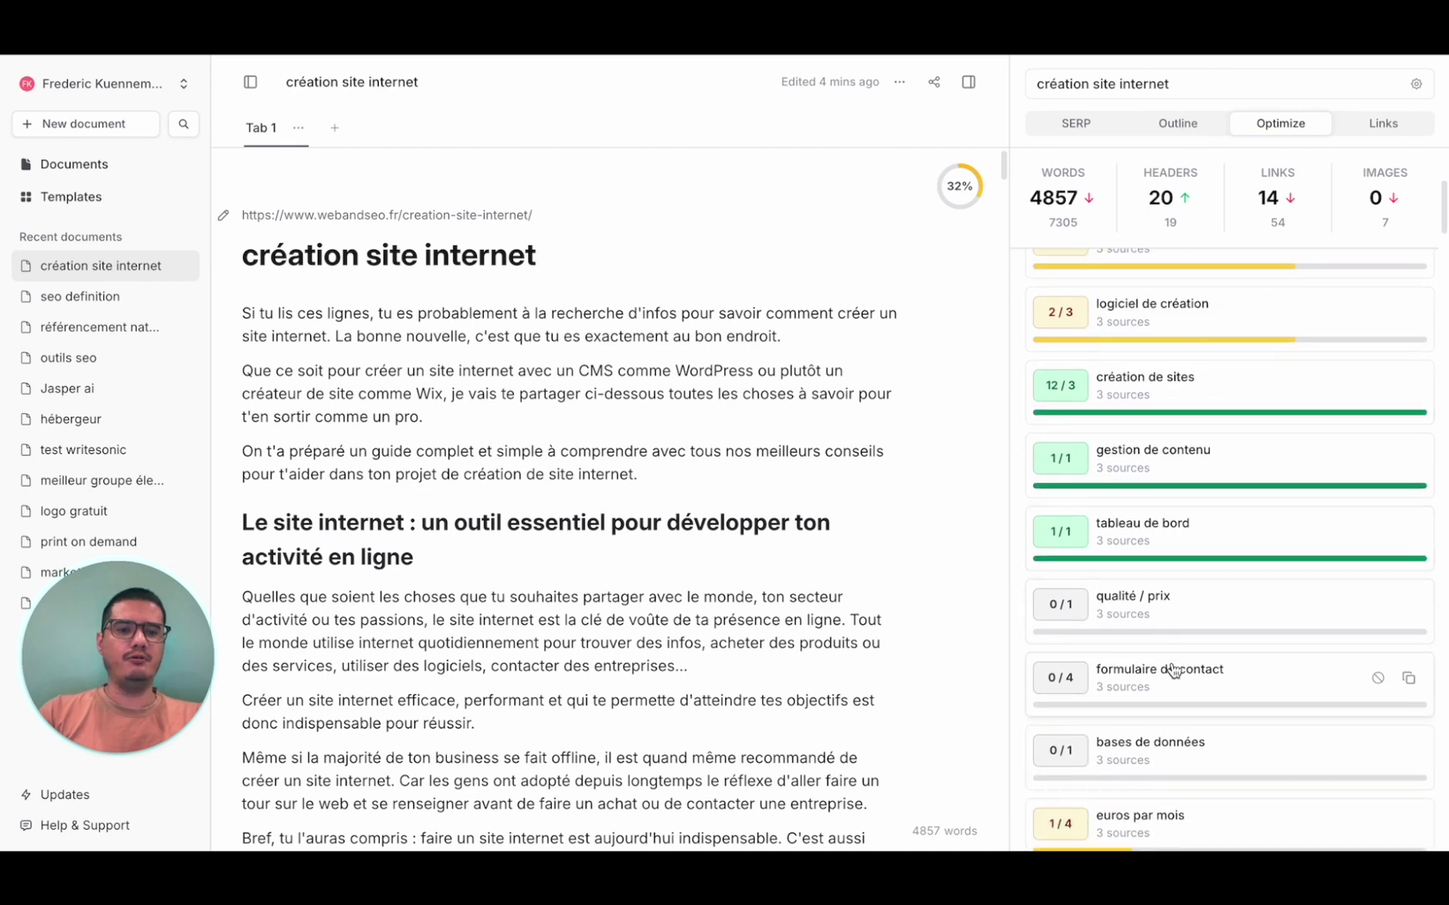
{"action": "scroll", "coordinate": [1174, 669], "scroll_direction": "down", "scroll_amount": 3}
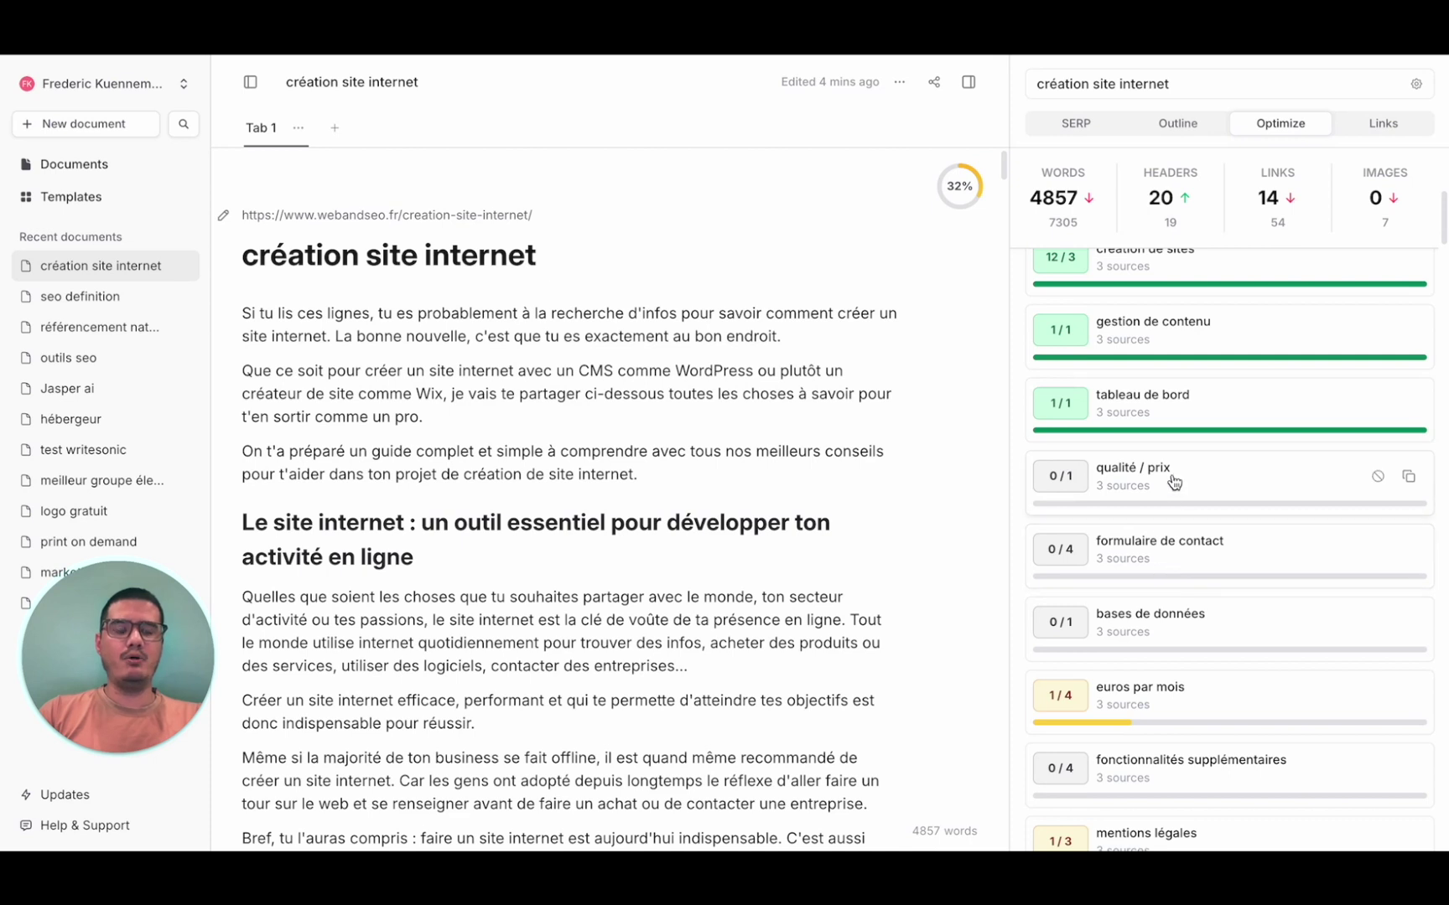
{"action": "scroll", "coordinate": [1192, 551], "scroll_direction": "down", "scroll_amount": 5}
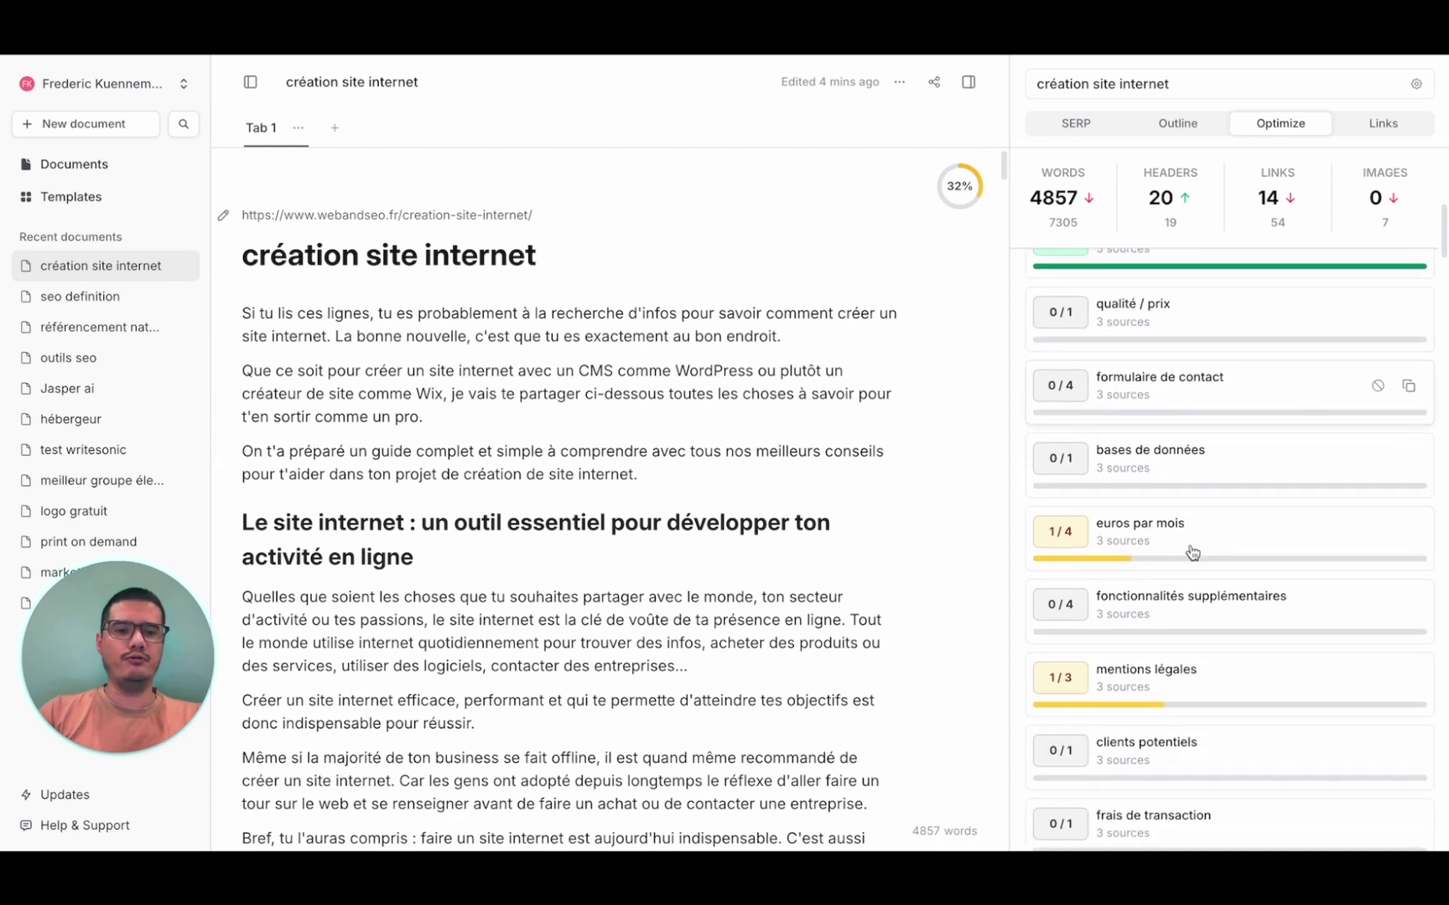
{"action": "scroll", "coordinate": [1144, 698], "scroll_direction": "down", "scroll_amount": 2}
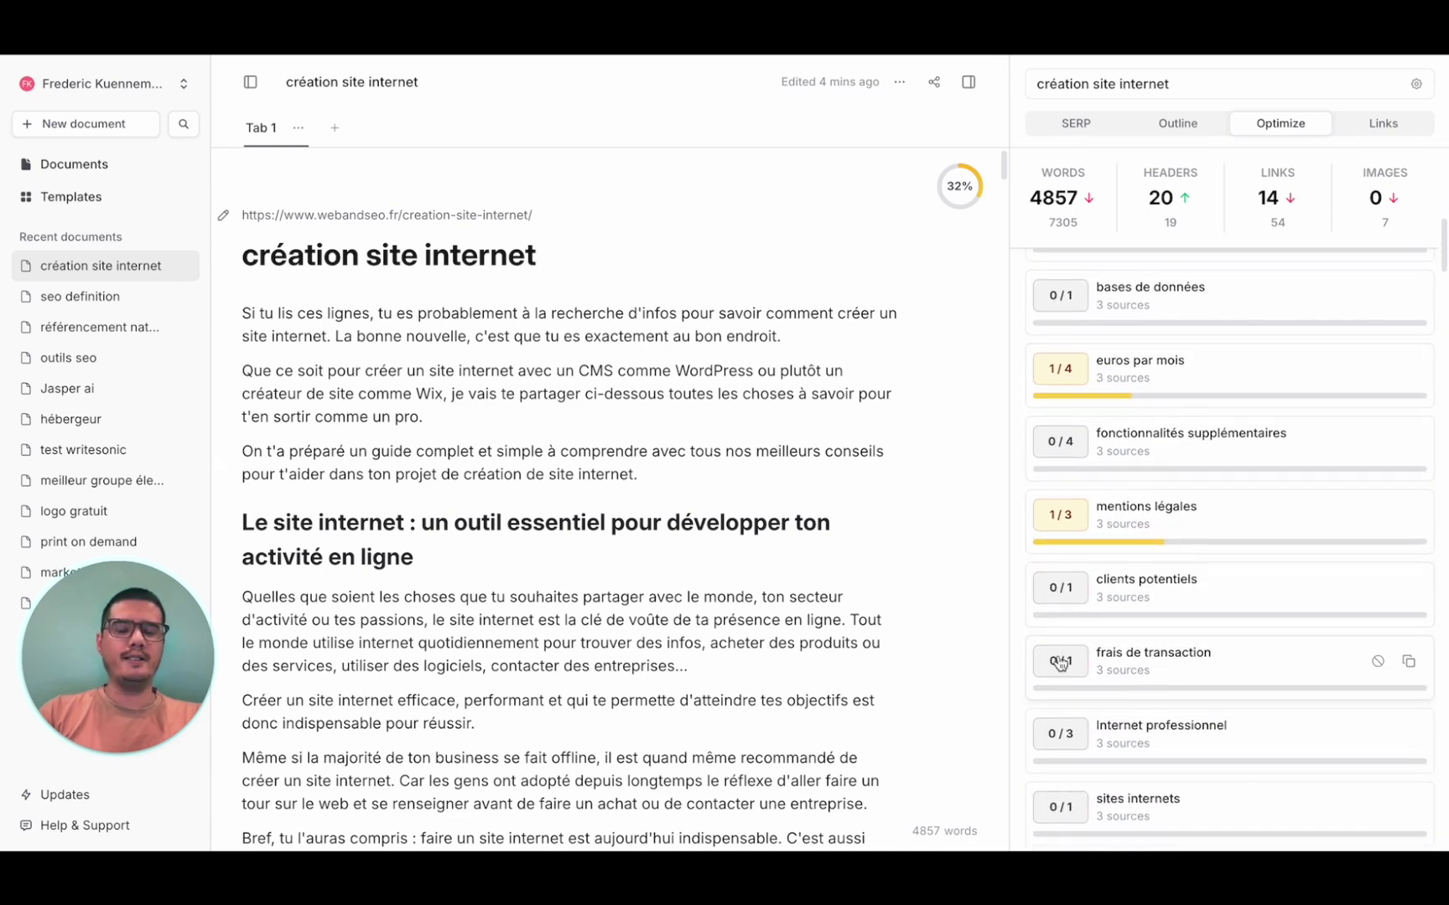
{"action": "left_click", "coordinate": [593, 249]}
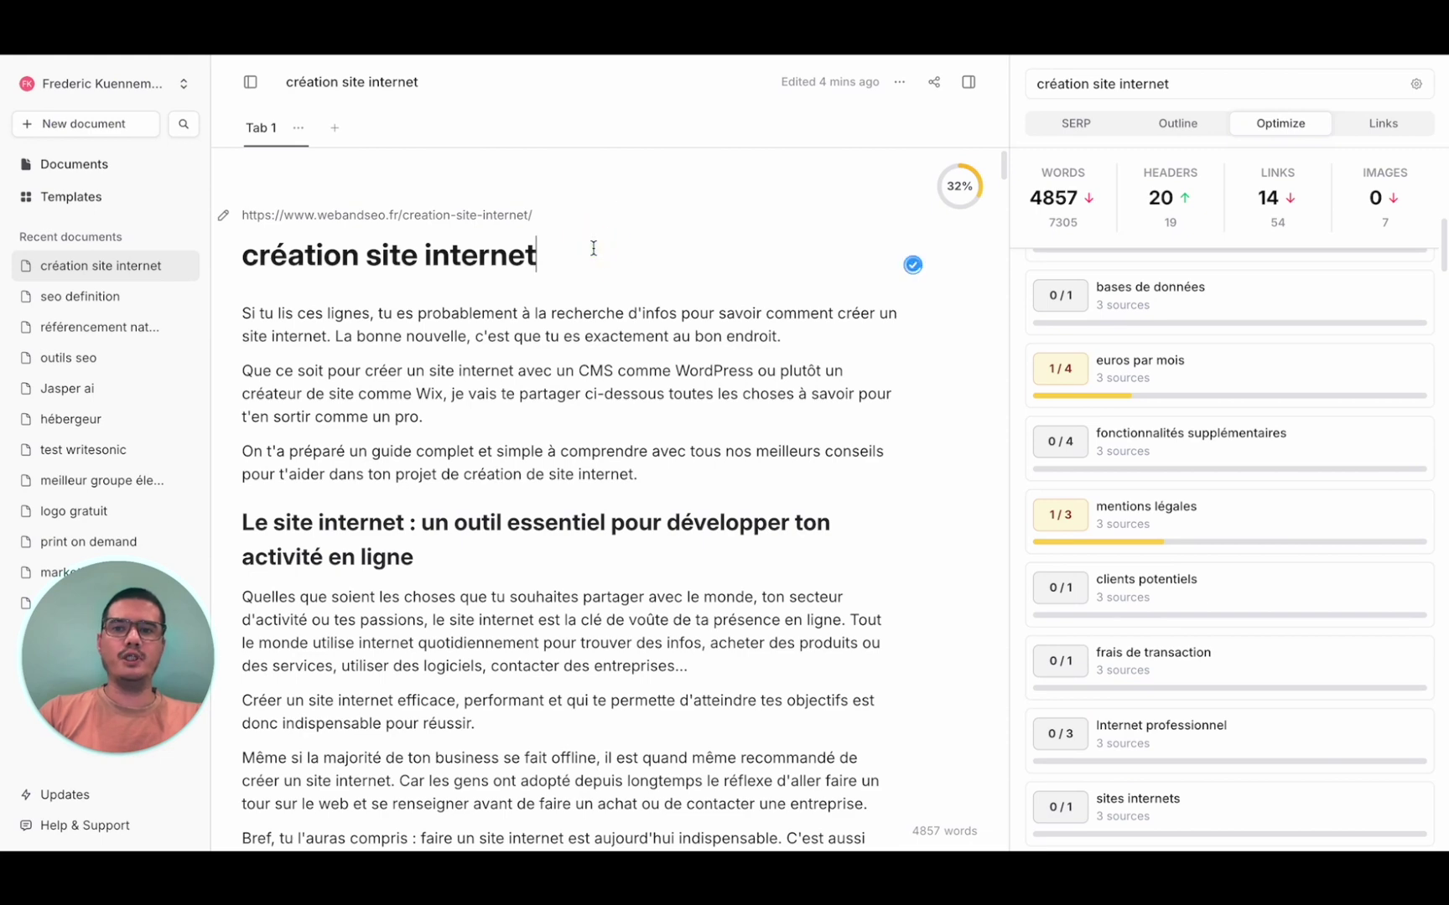
{"action": "scroll", "coordinate": [1125, 547], "scroll_direction": "up", "scroll_amount": 10}
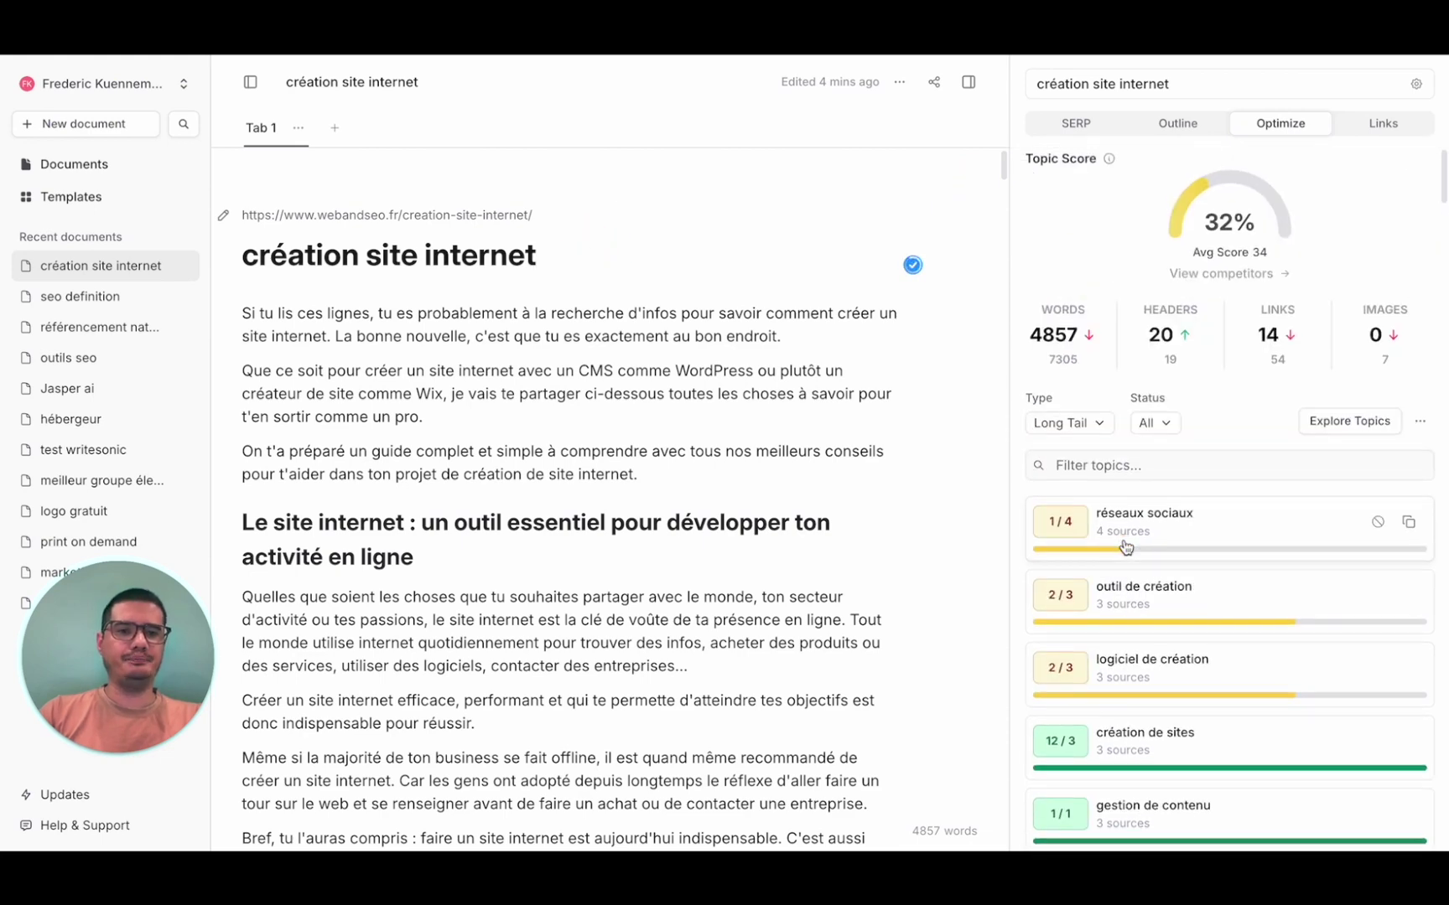
- Show All Topics and examine the article's usage of each term against its recommended count
{"action": "left_click", "coordinate": [1089, 423]}
{"action": "left_click", "coordinate": [1063, 491]}
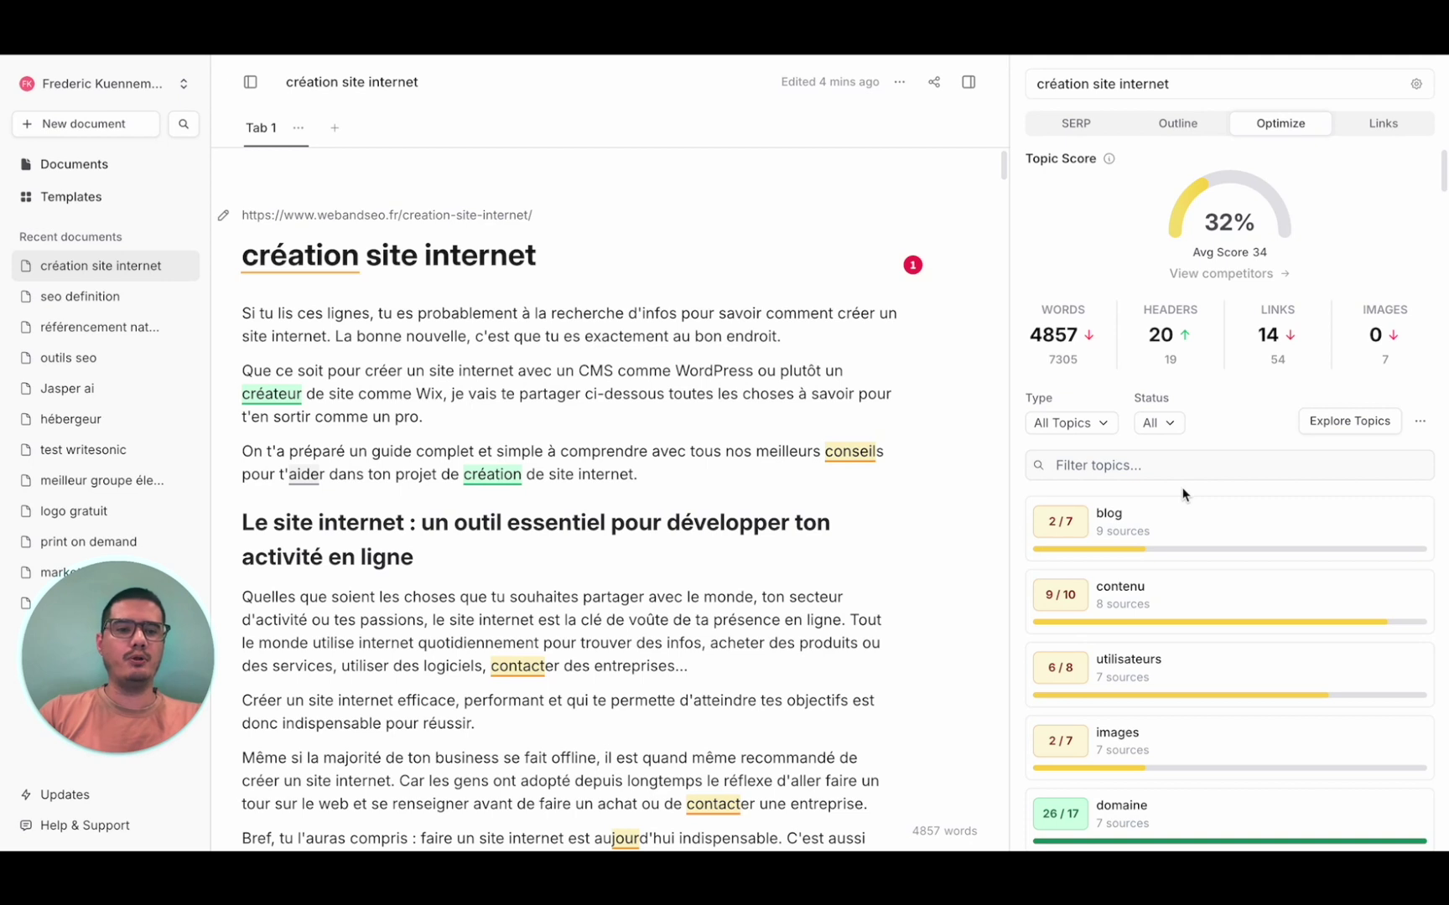
{"action": "scroll", "coordinate": [1213, 639], "scroll_direction": "down", "scroll_amount": 3}
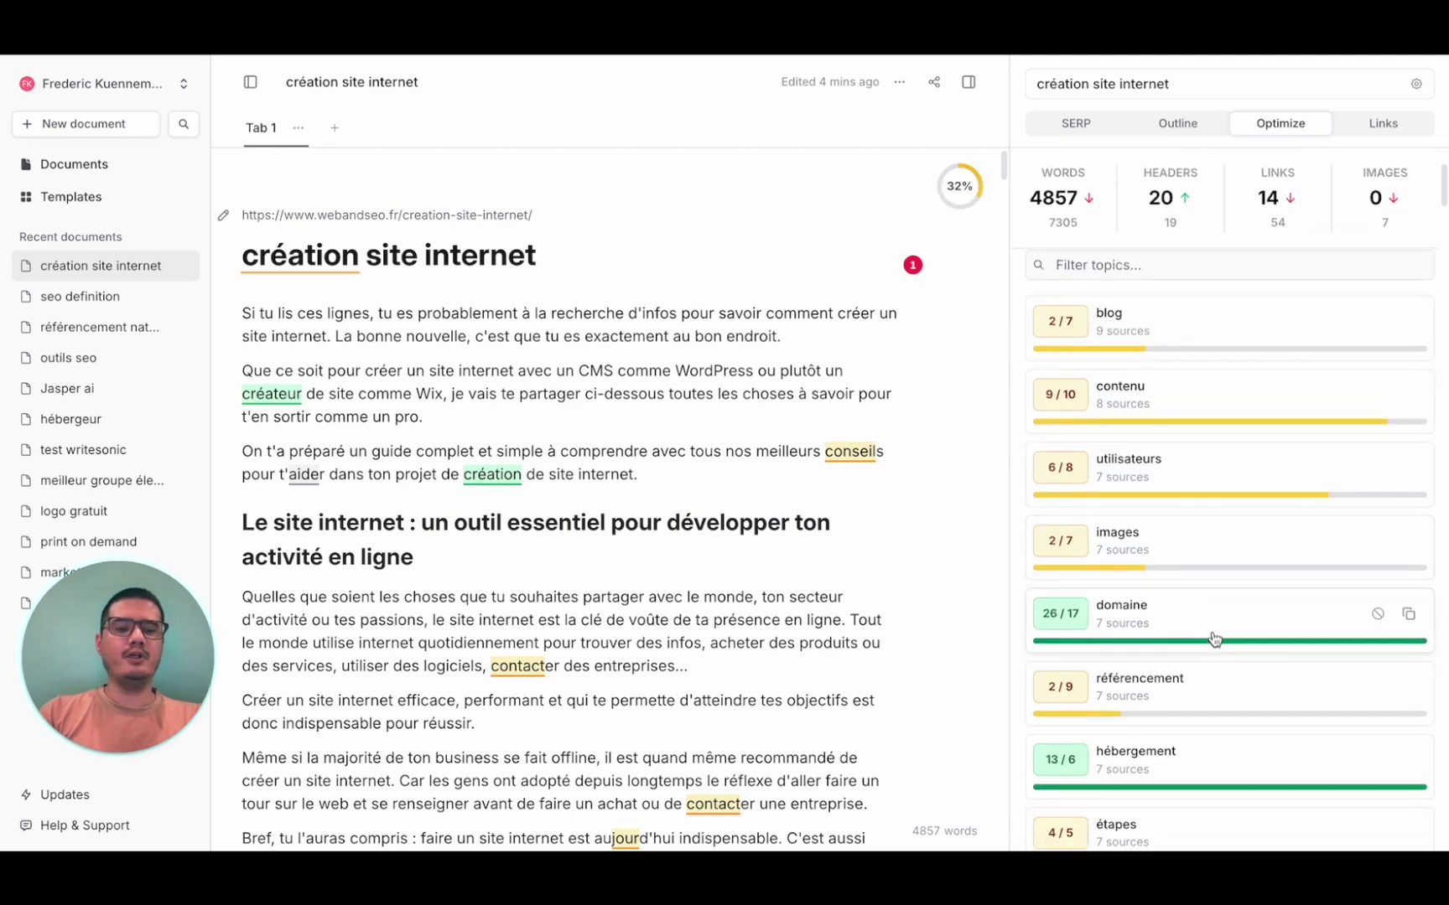
{"action": "scroll", "coordinate": [1213, 639], "scroll_direction": "down", "scroll_amount": 5}
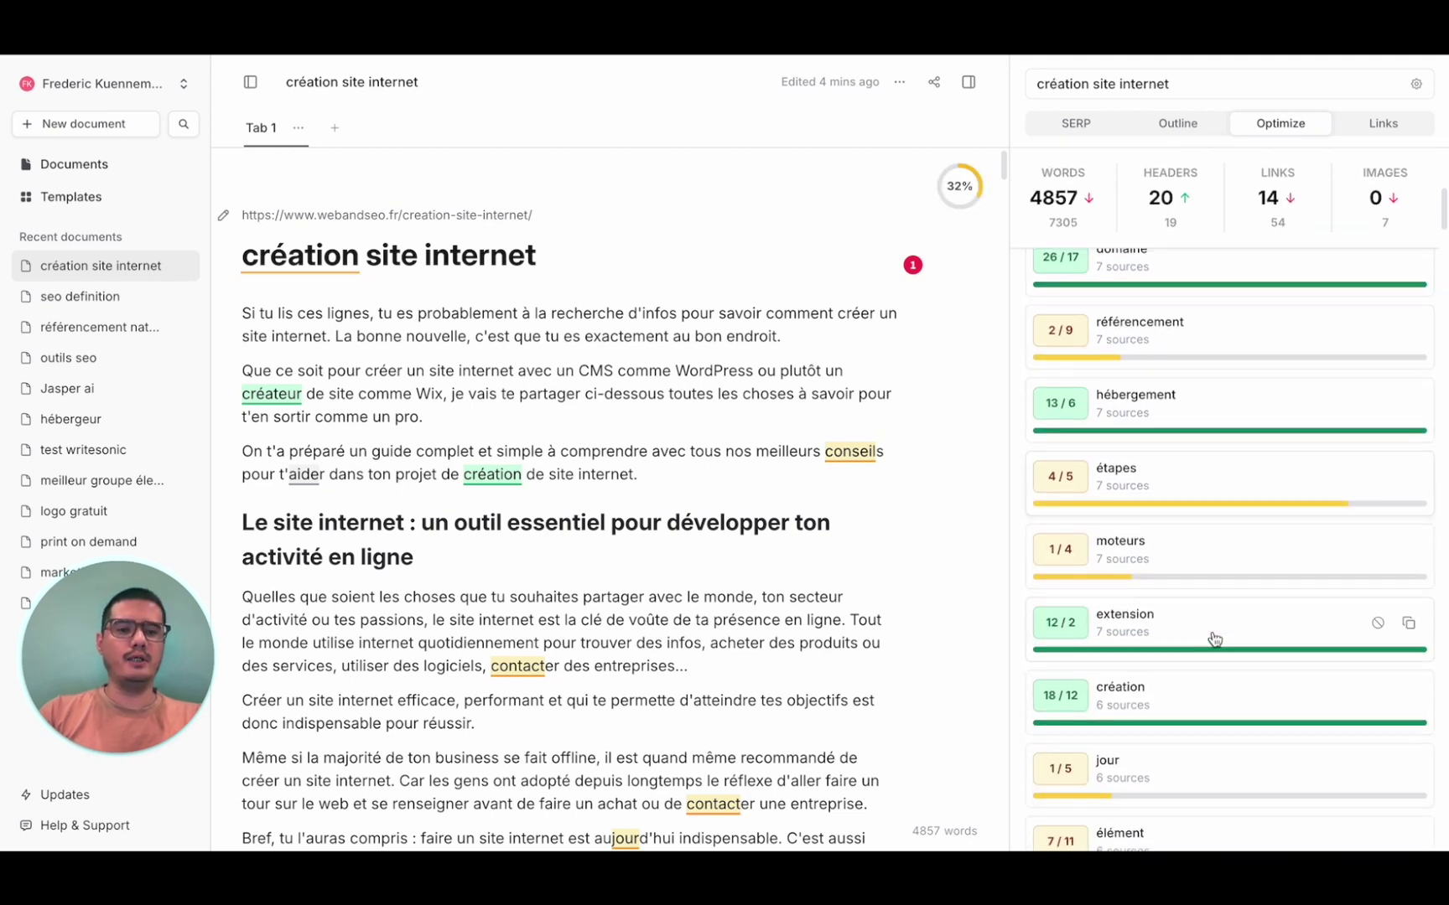
{"action": "scroll", "coordinate": [1213, 637], "scroll_direction": "down", "scroll_amount": 10}
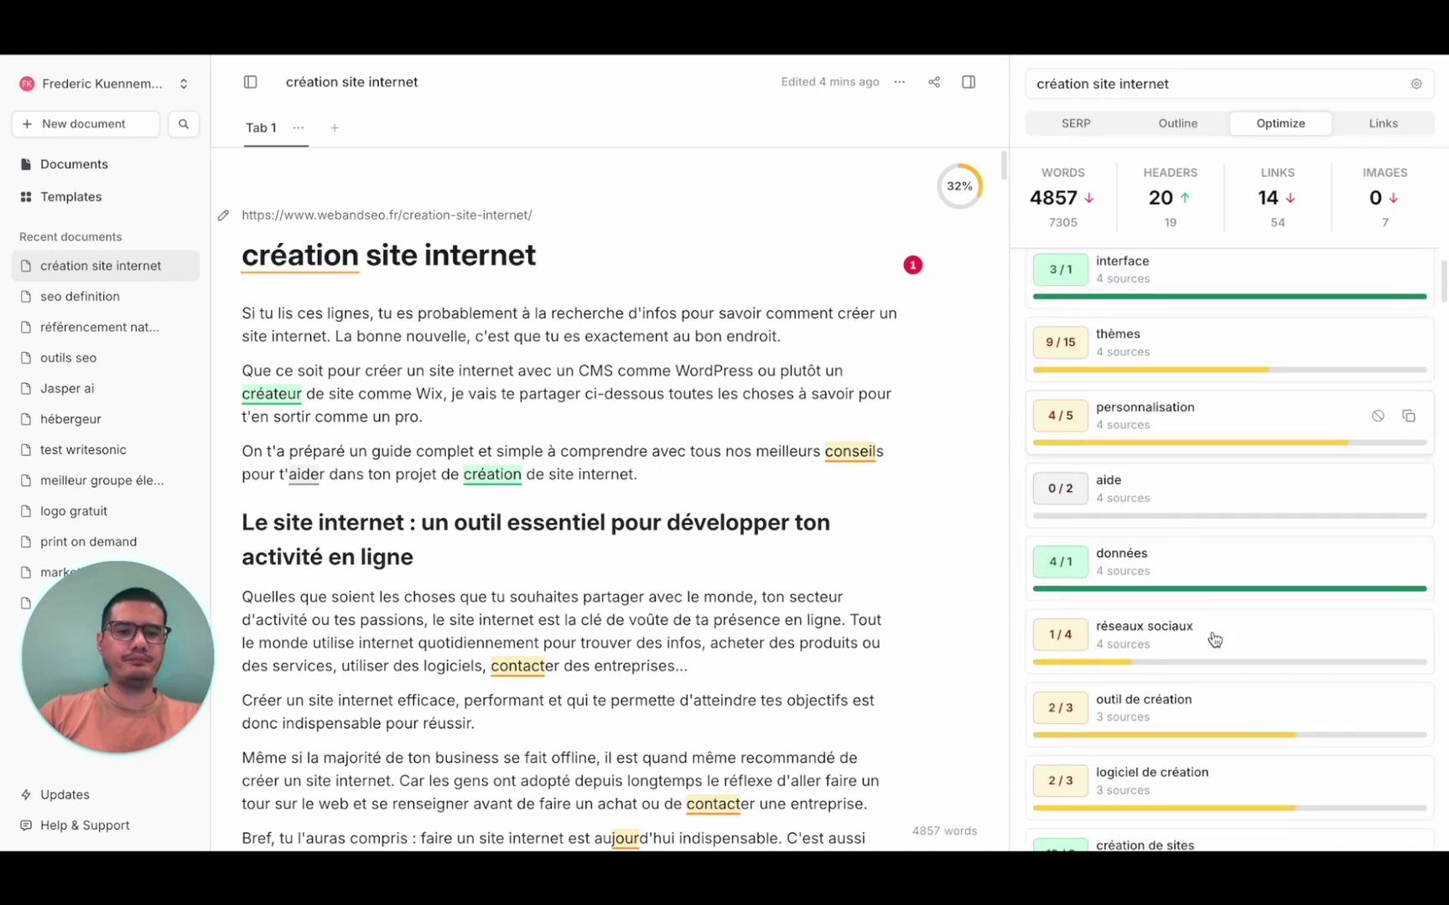
{"action": "scroll", "coordinate": [1189, 512], "scroll_direction": "down", "scroll_amount": 5}
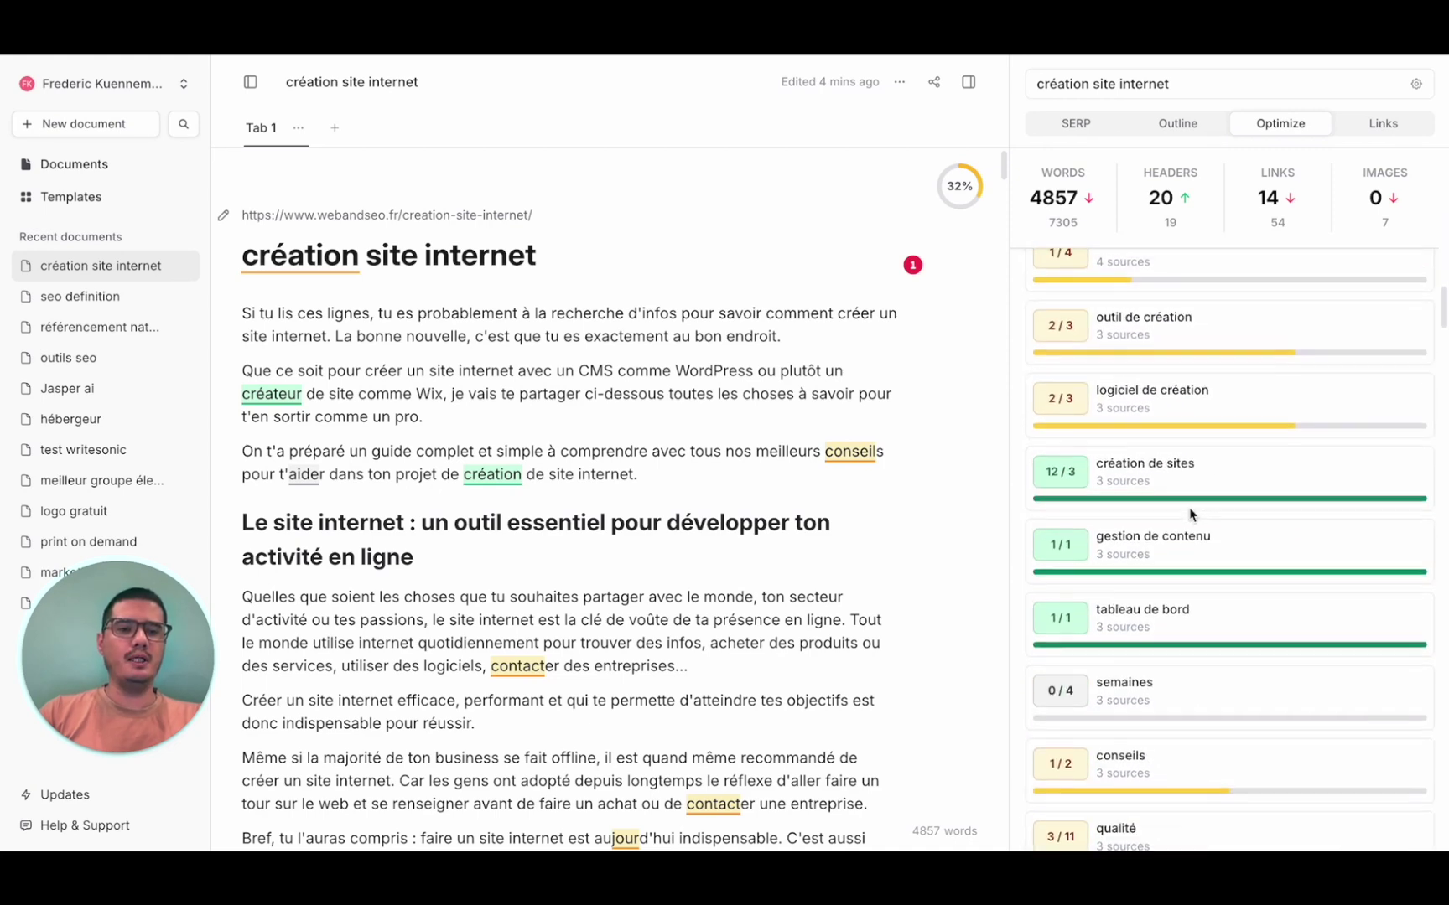
{"action": "scroll", "coordinate": [1190, 514], "scroll_direction": "down", "scroll_amount": 3}
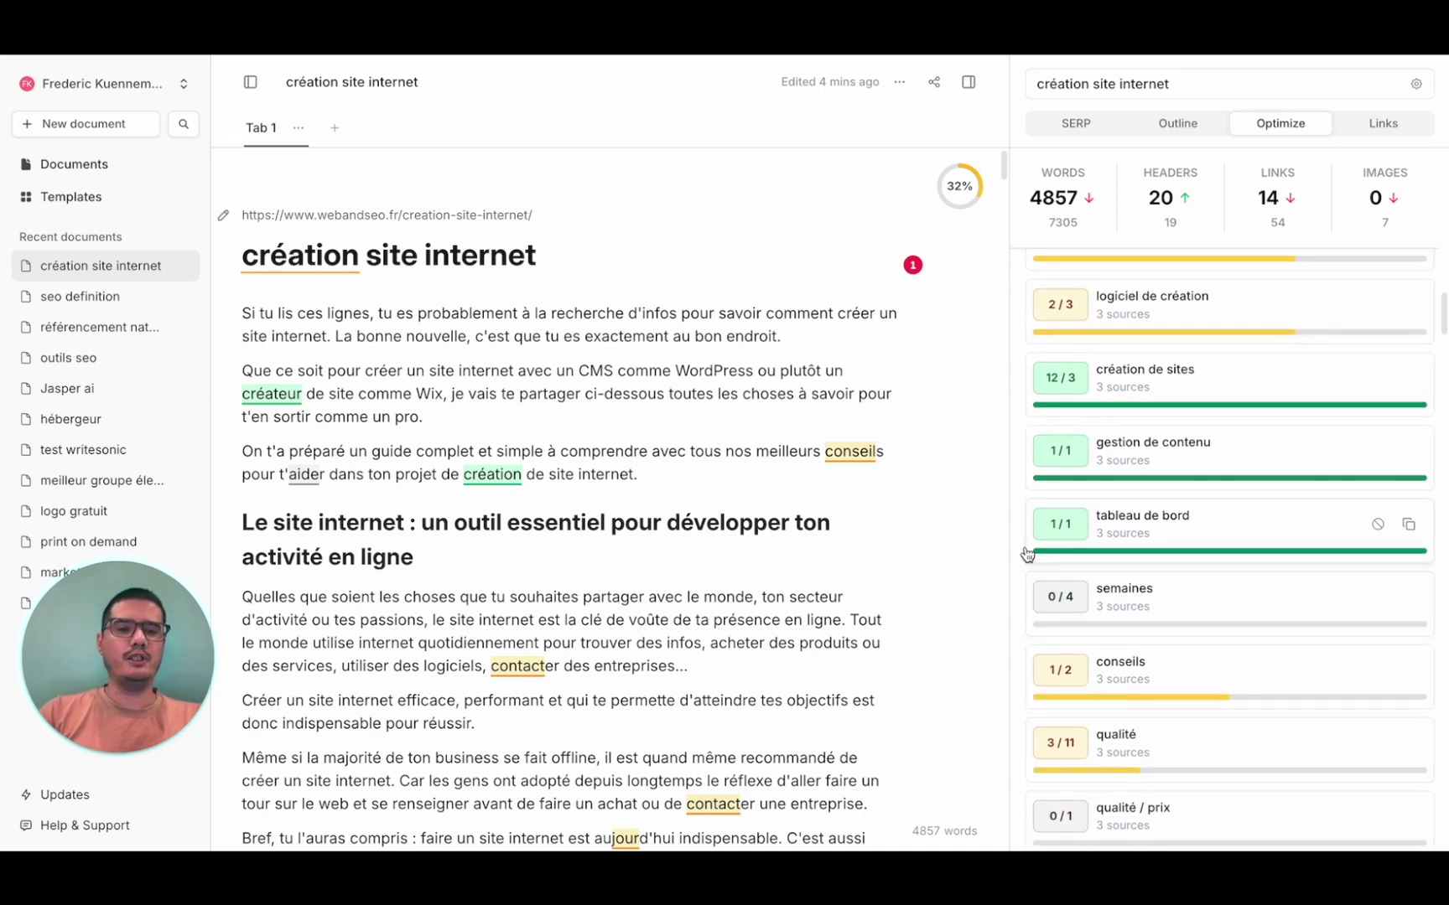
{"action": "scroll", "coordinate": [1191, 597], "scroll_direction": "down", "scroll_amount": 3}
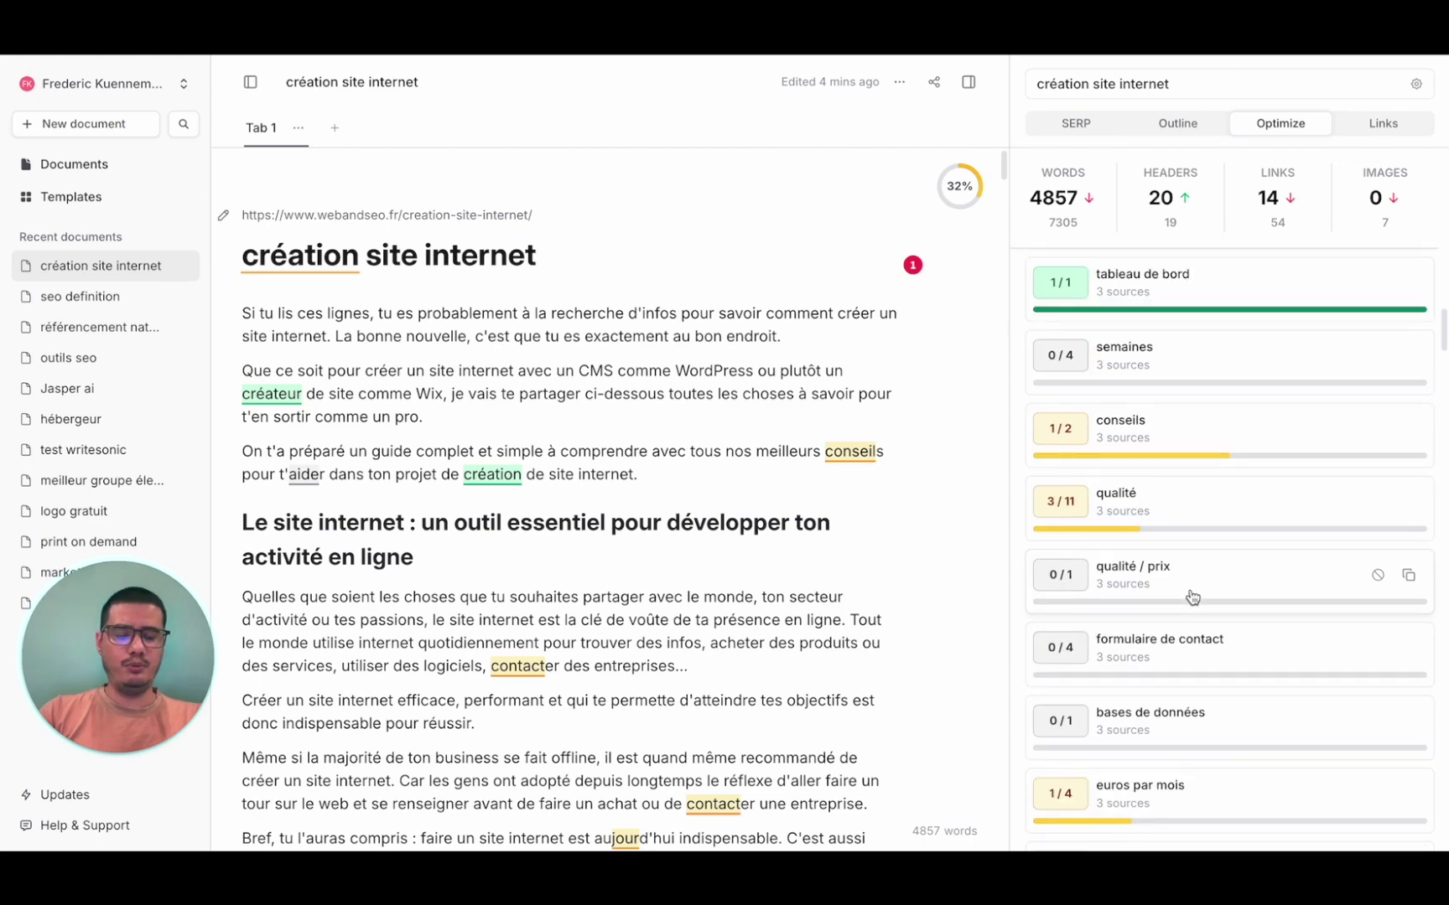
{"action": "scroll", "coordinate": [1192, 597], "scroll_direction": "up", "scroll_amount": 10}
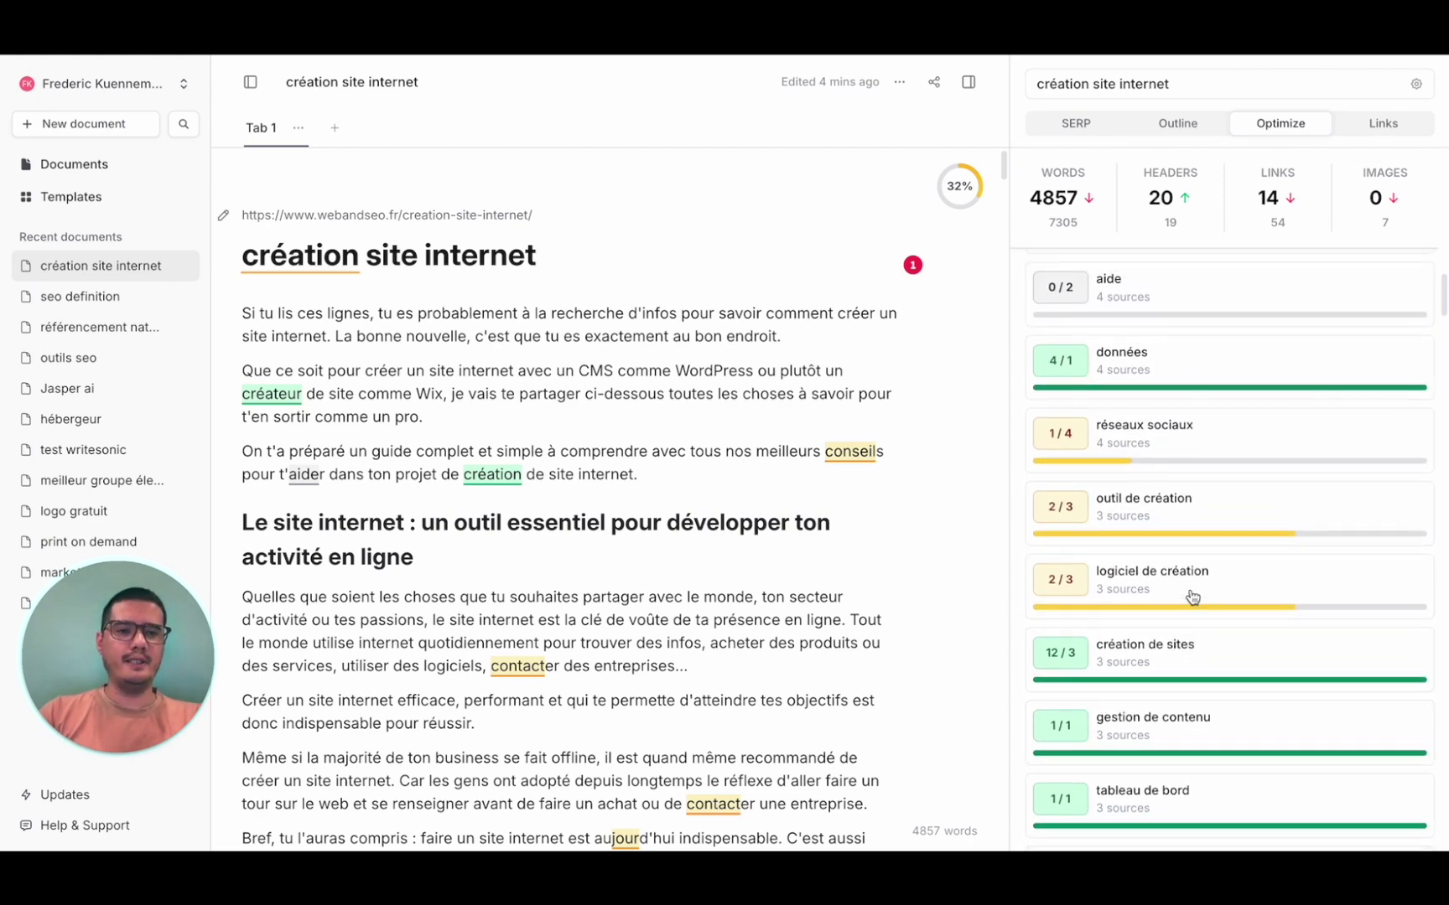
{"action": "scroll", "coordinate": [1192, 597], "scroll_direction": "up", "scroll_amount": 10}
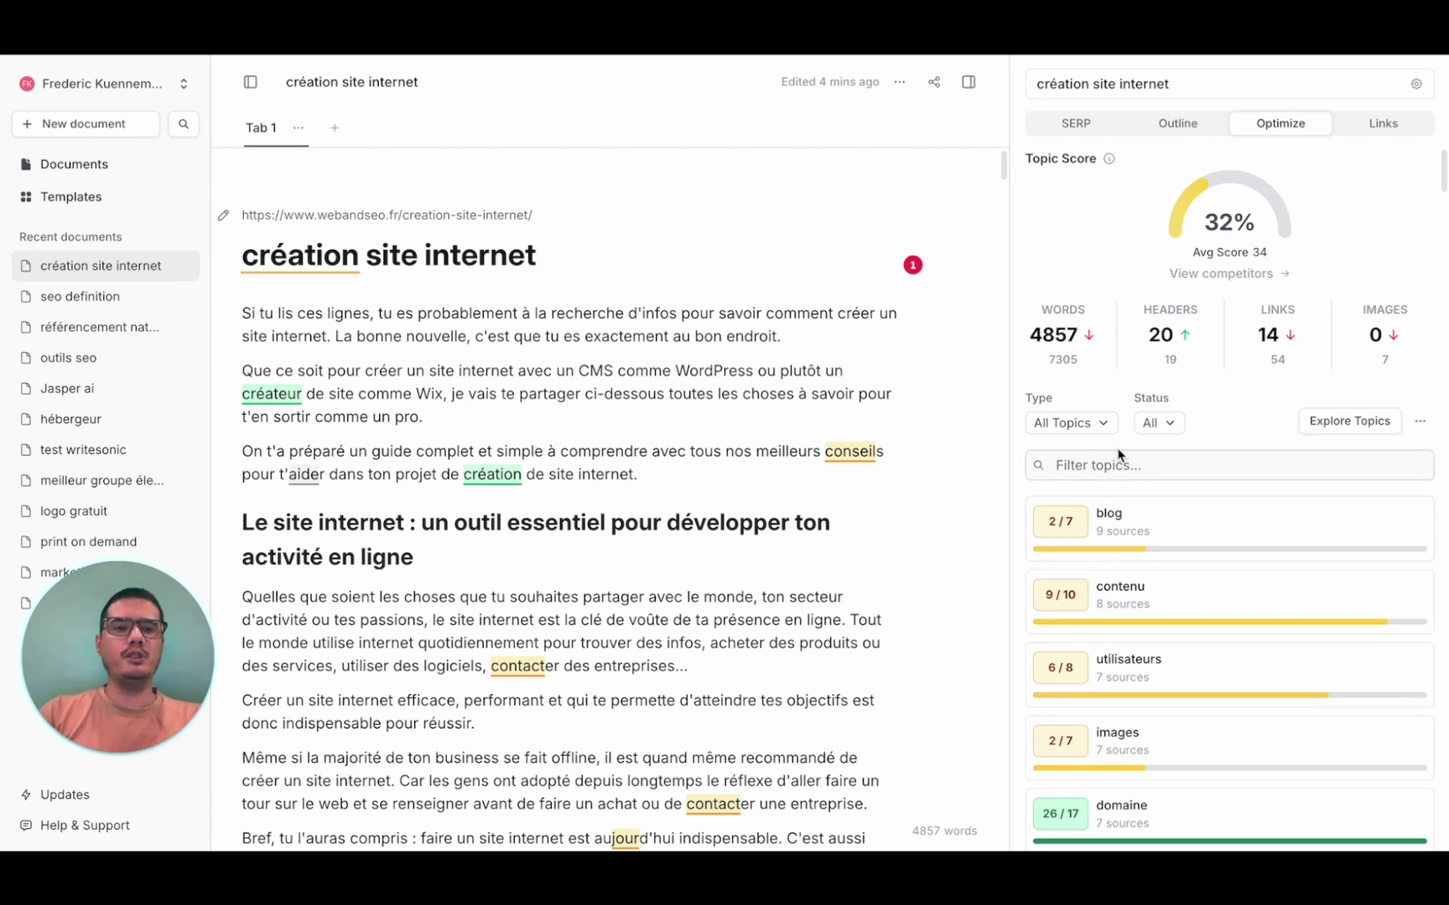
- Group the suggested topics by Clusters and look through the cluster list
{"action": "left_click", "coordinate": [1104, 425]}
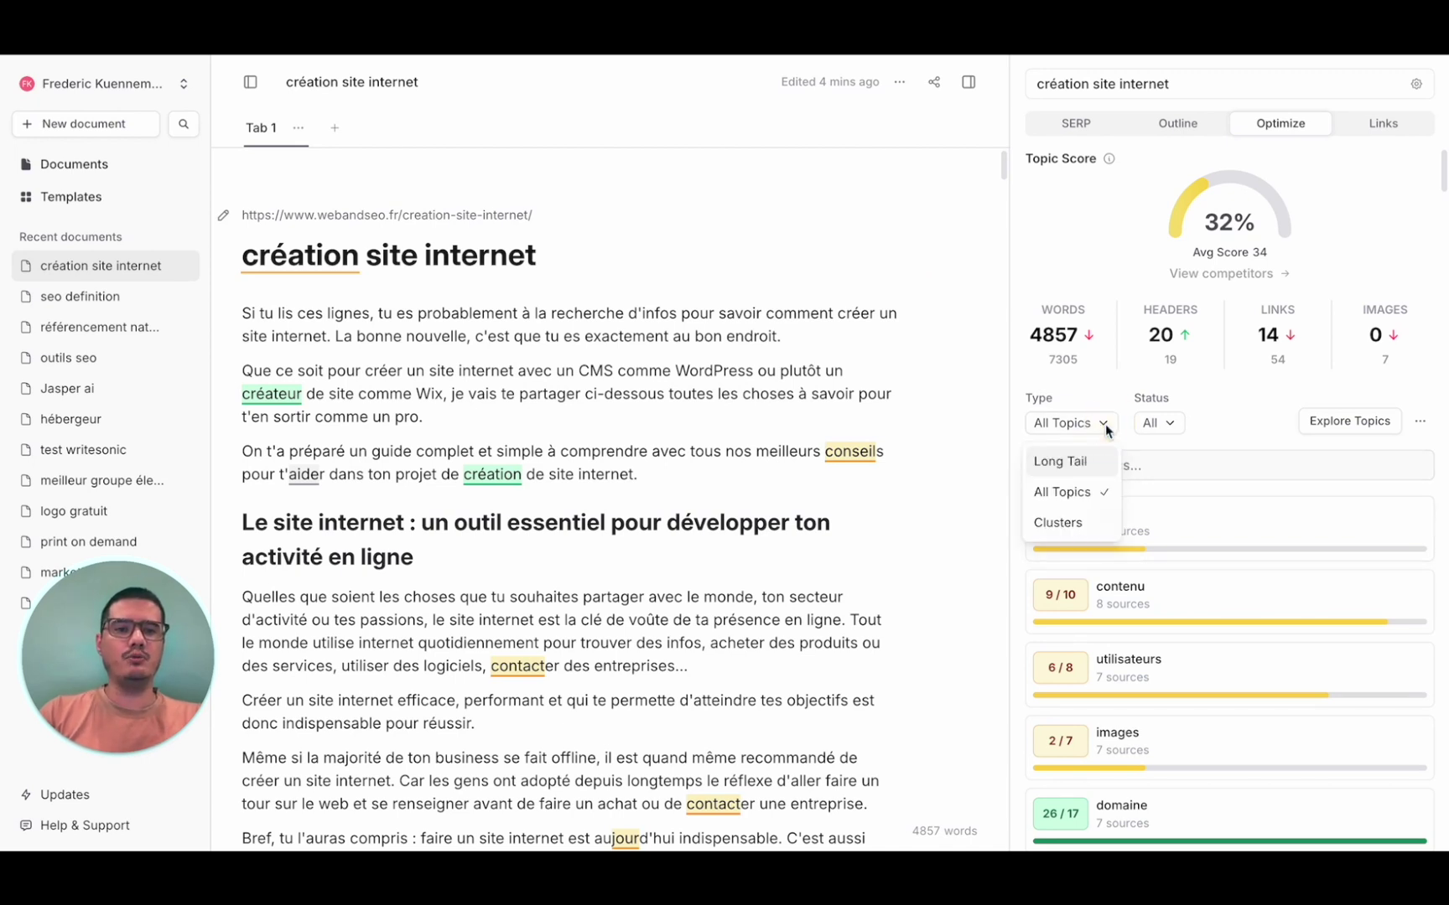
{"action": "left_click", "coordinate": [1058, 522]}
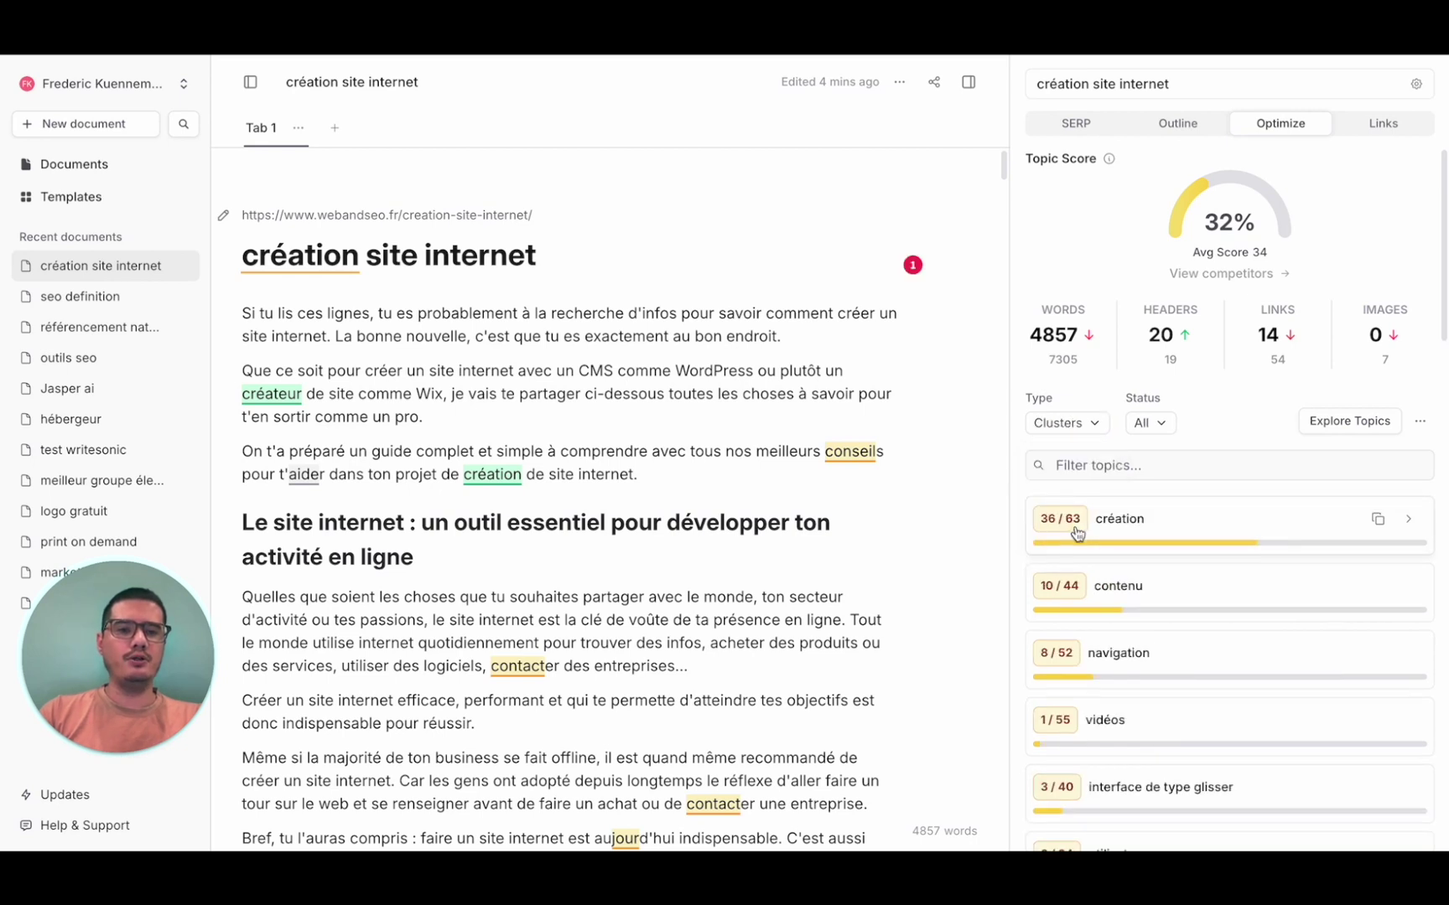
{"action": "scroll", "coordinate": [1157, 530], "scroll_direction": "down", "scroll_amount": 2}
{"action": "scroll", "coordinate": [1160, 531], "scroll_direction": "down", "scroll_amount": 5}
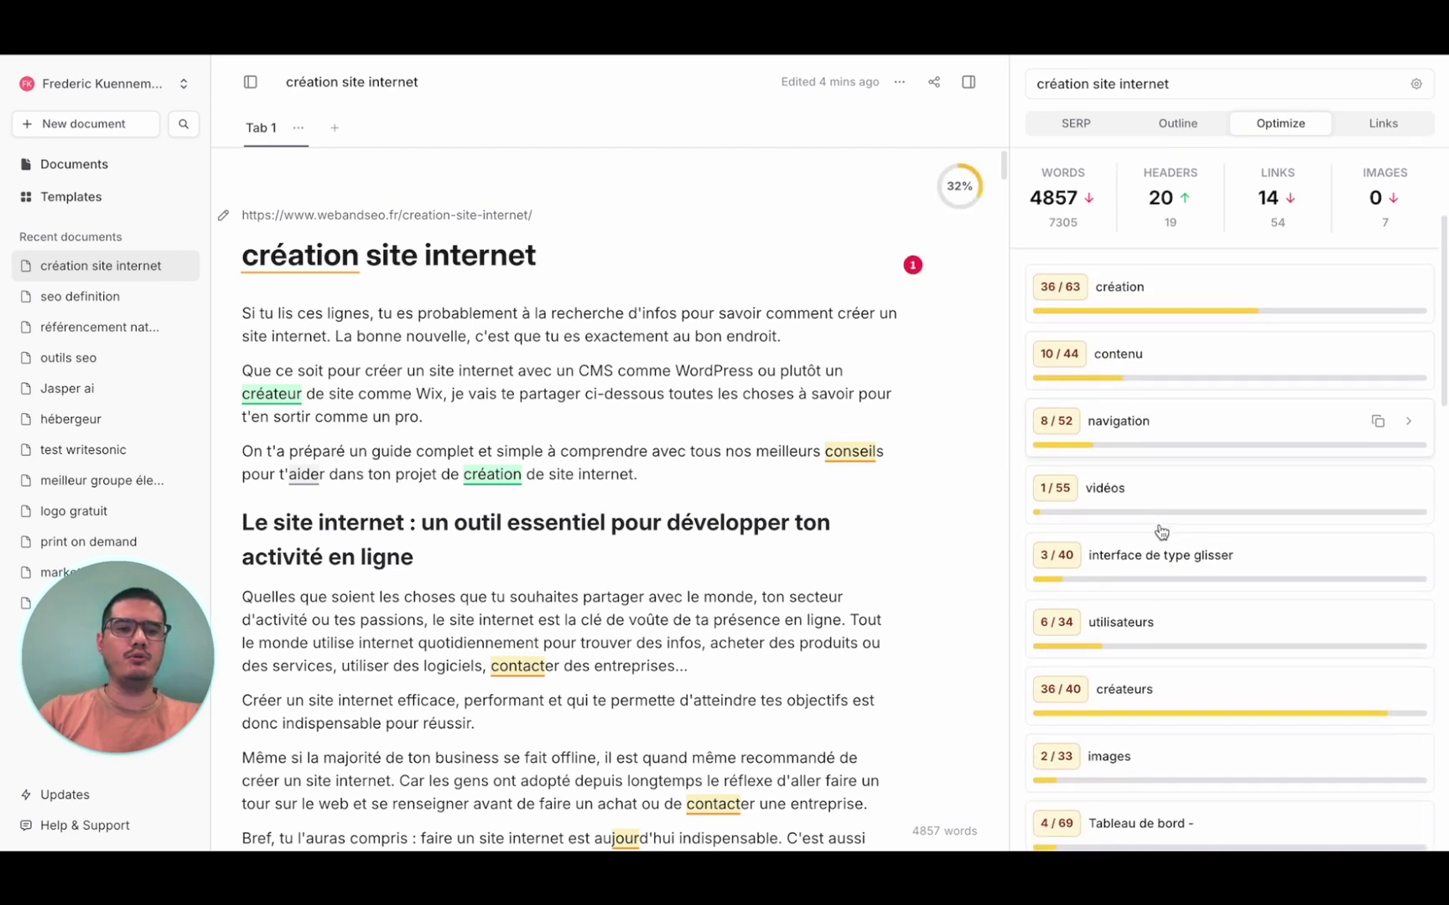
- Compare the article's usage of each topic cluster with its recommended count
{"action": "scroll", "coordinate": [1161, 532], "scroll_direction": "down", "scroll_amount": 3}
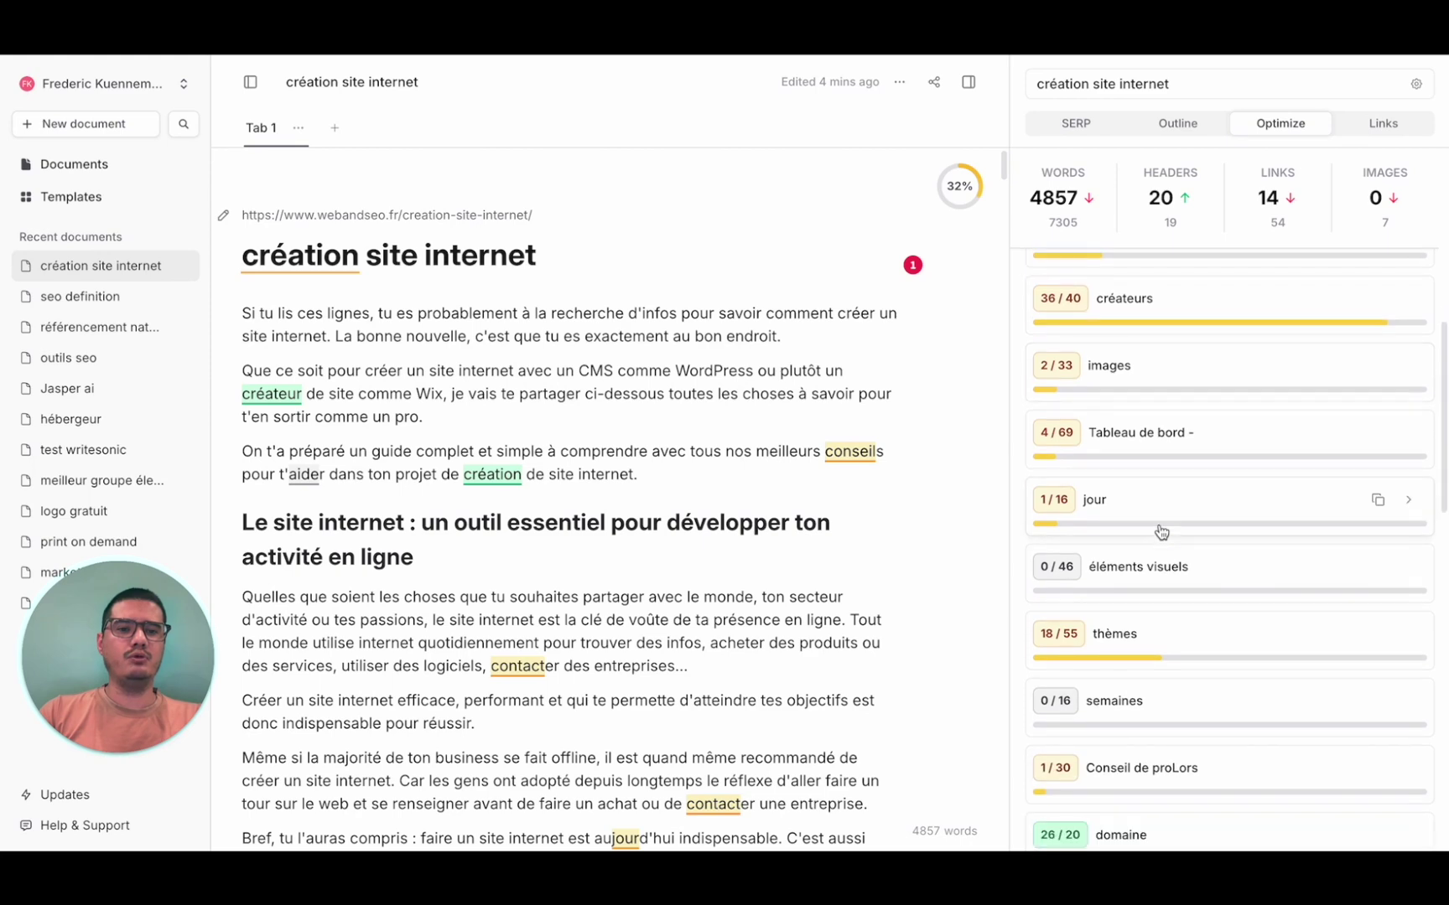
{"action": "scroll", "coordinate": [1157, 531], "scroll_direction": "up", "scroll_amount": 10}
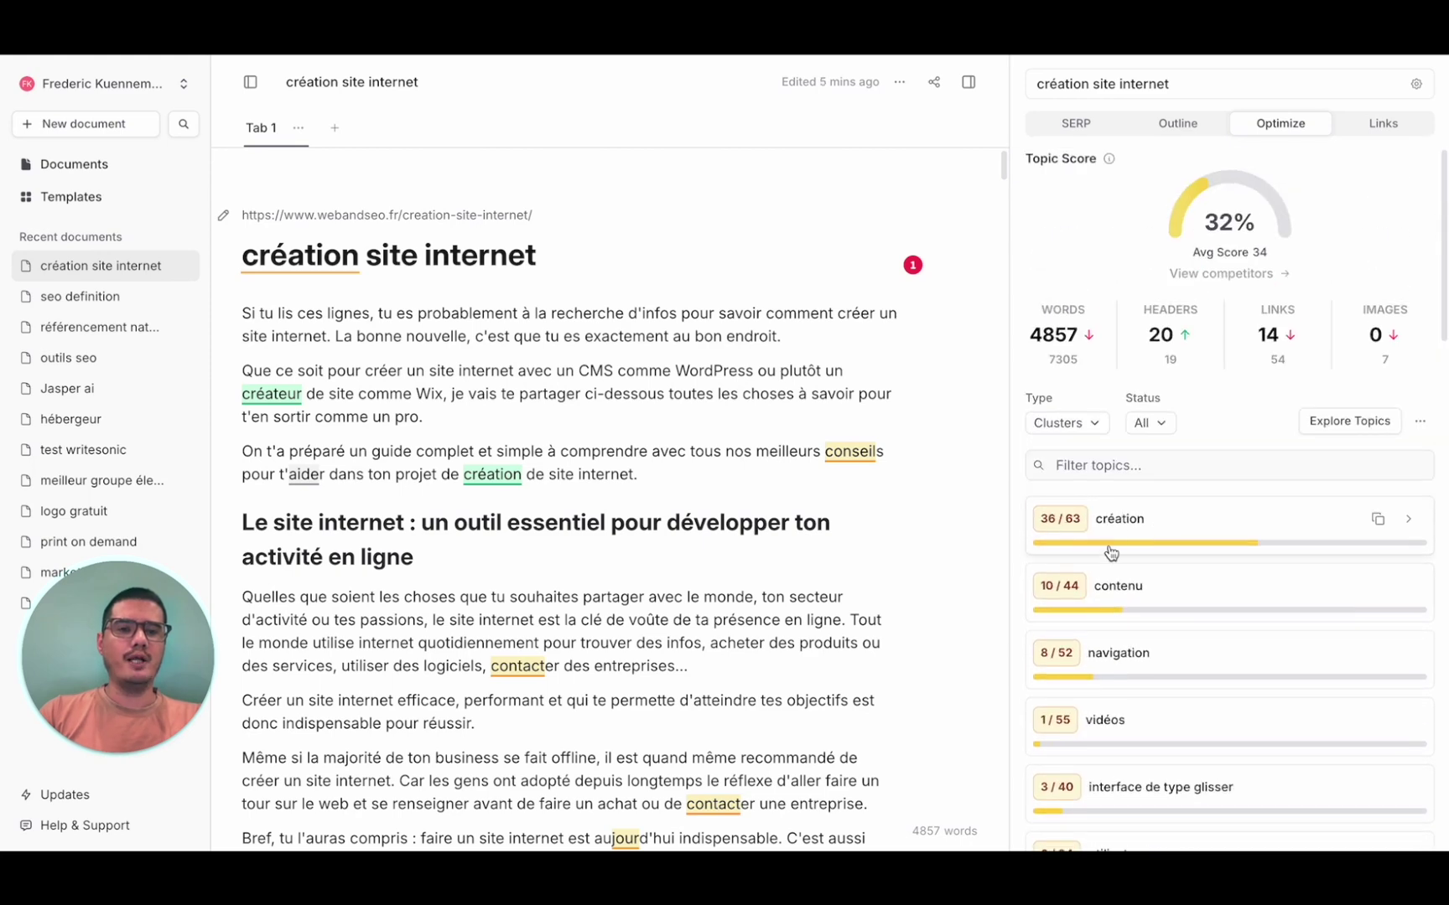
{"action": "scroll", "coordinate": [1138, 624], "scroll_direction": "down", "scroll_amount": 2}
{"action": "scroll", "coordinate": [1140, 626], "scroll_direction": "down", "scroll_amount": 7}
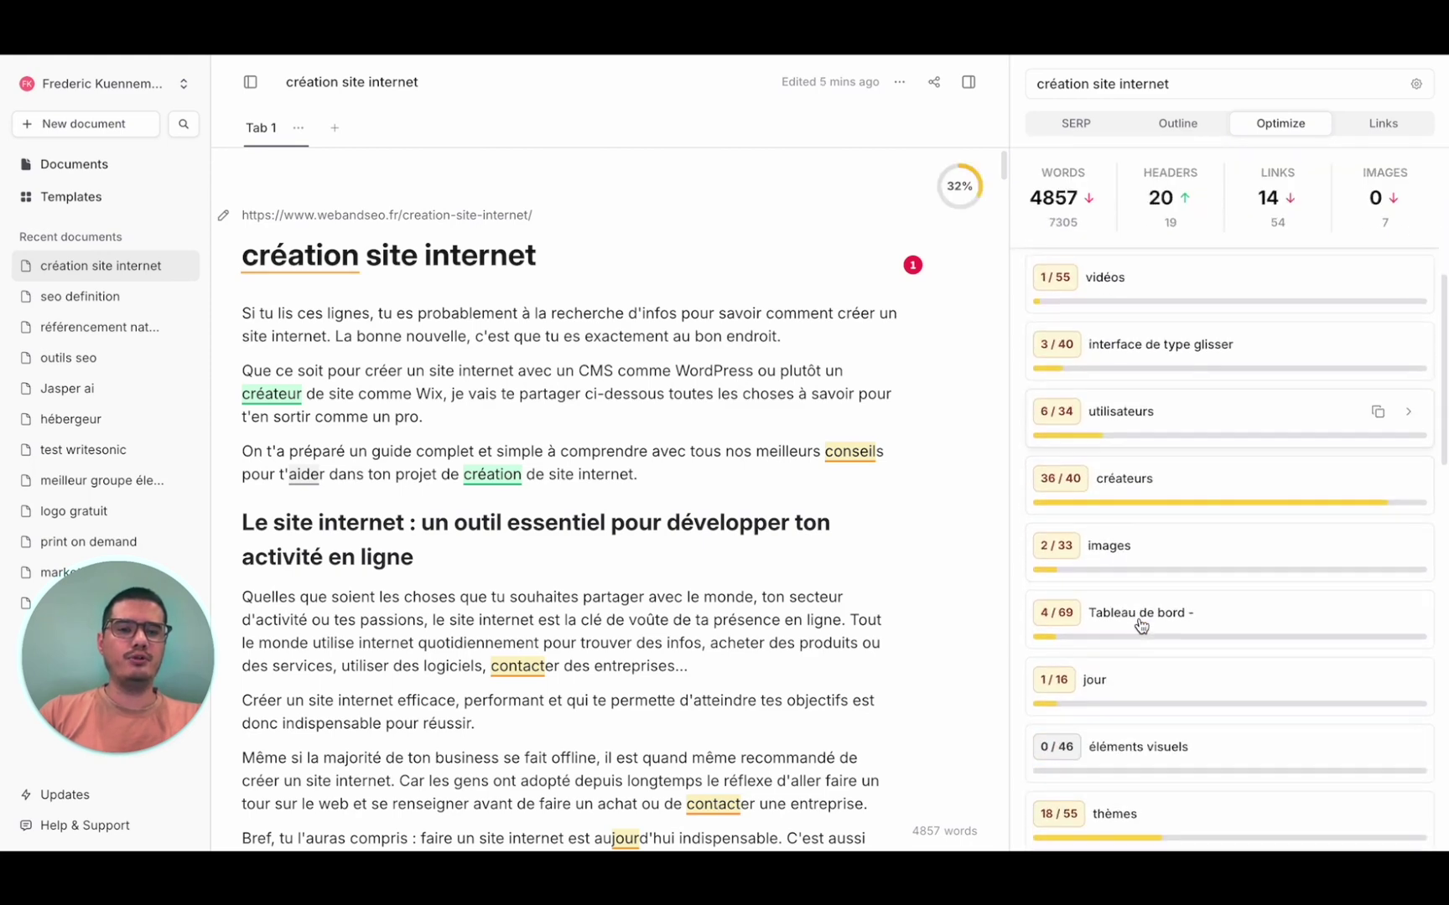
{"action": "scroll", "coordinate": [1113, 512], "scroll_direction": "up", "scroll_amount": 2}
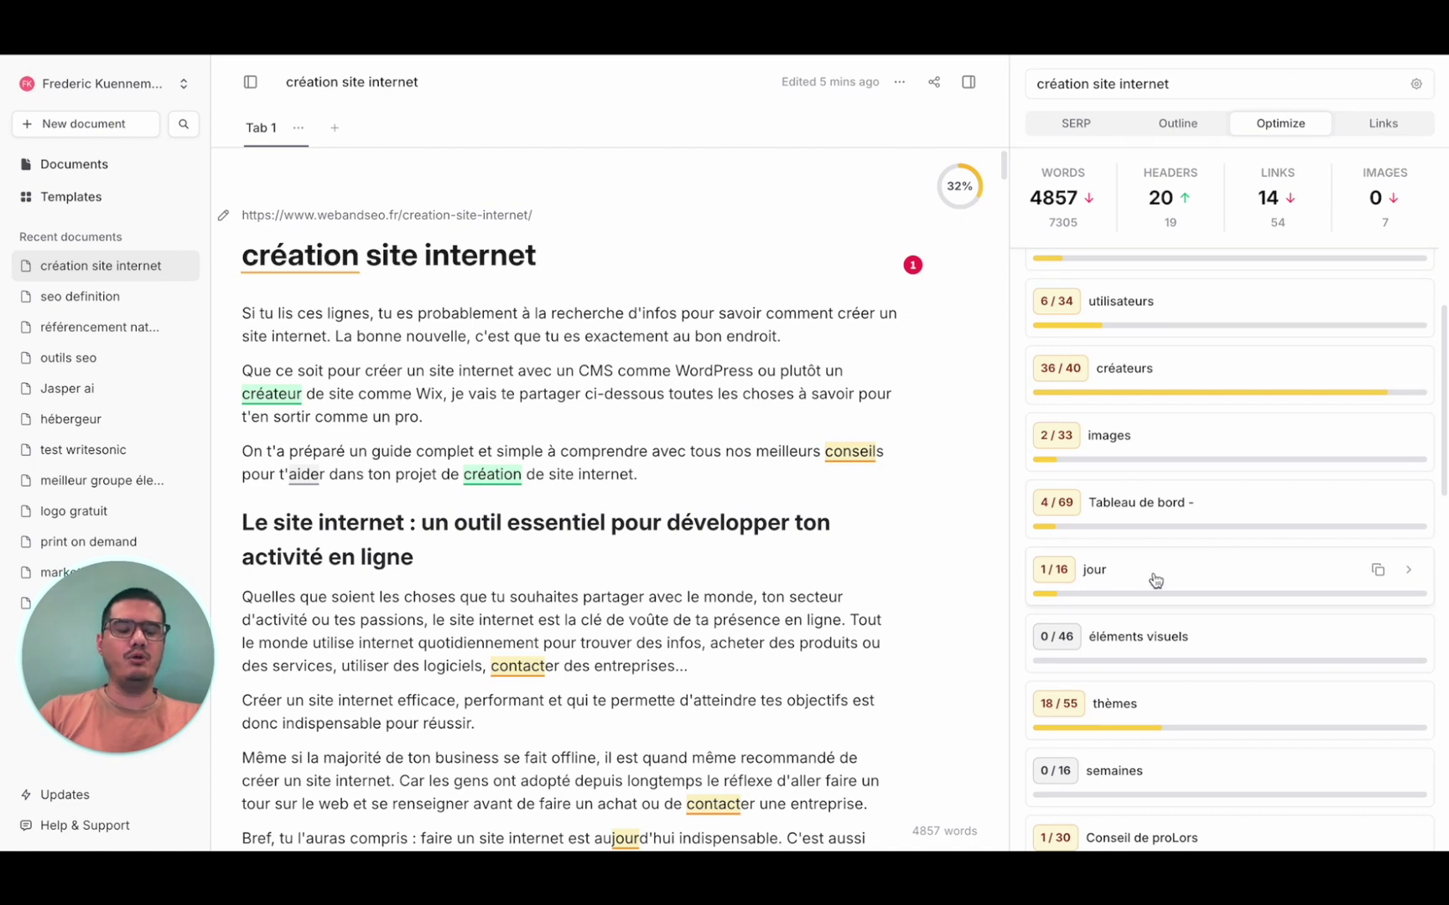
{"action": "scroll", "coordinate": [1155, 579], "scroll_direction": "up", "scroll_amount": 6}
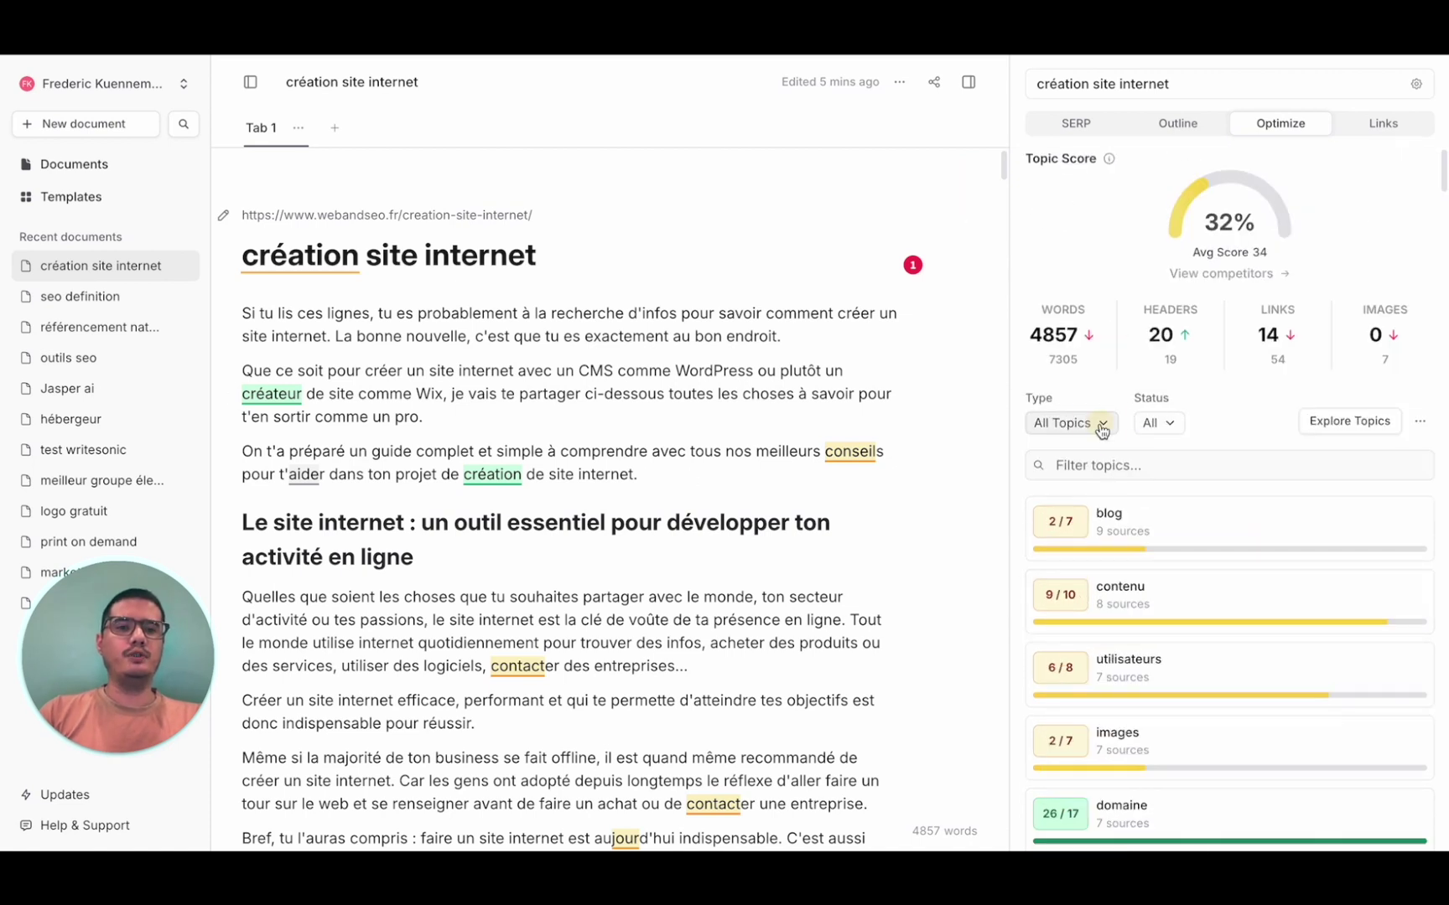
- Filter All Topics by Completed, In Progress, Overuse and Topic Gap status in turn
{"action": "left_click", "coordinate": [1101, 426]}
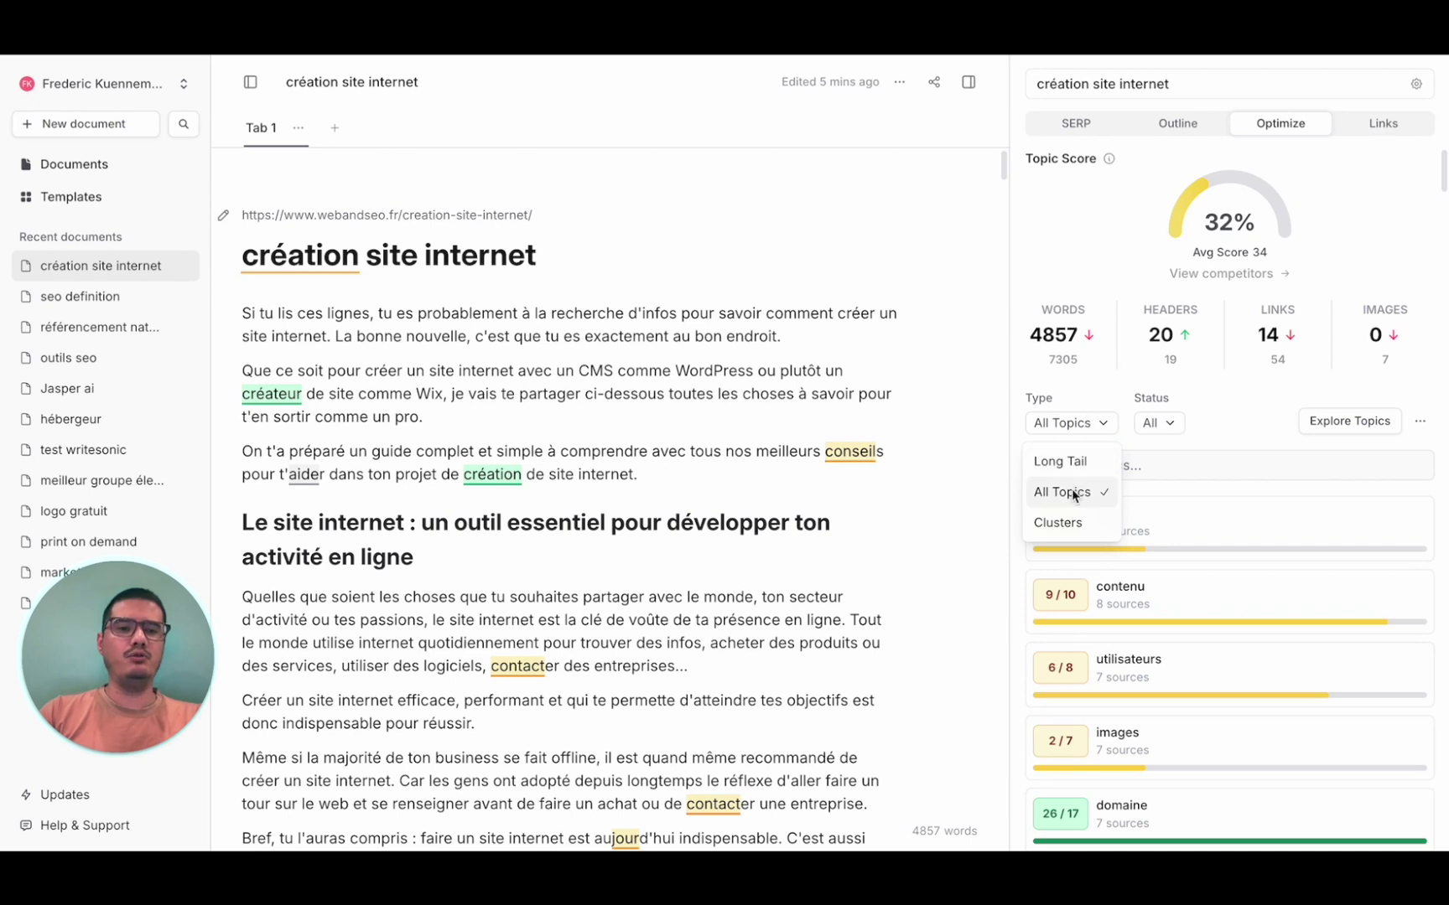
{"action": "left_click", "coordinate": [1097, 424]}
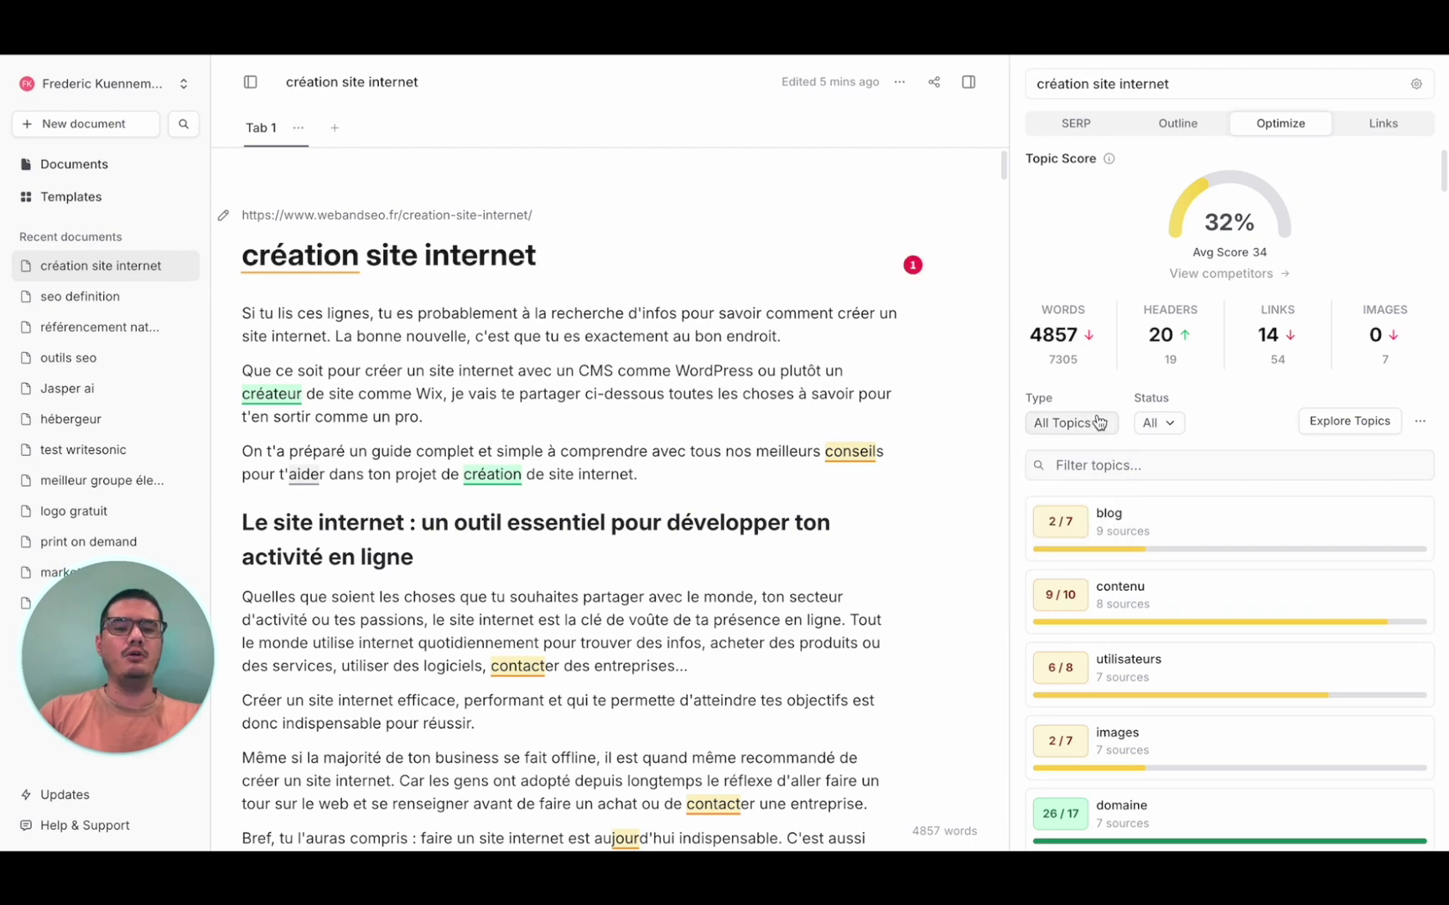
{"action": "left_click", "coordinate": [1163, 426]}
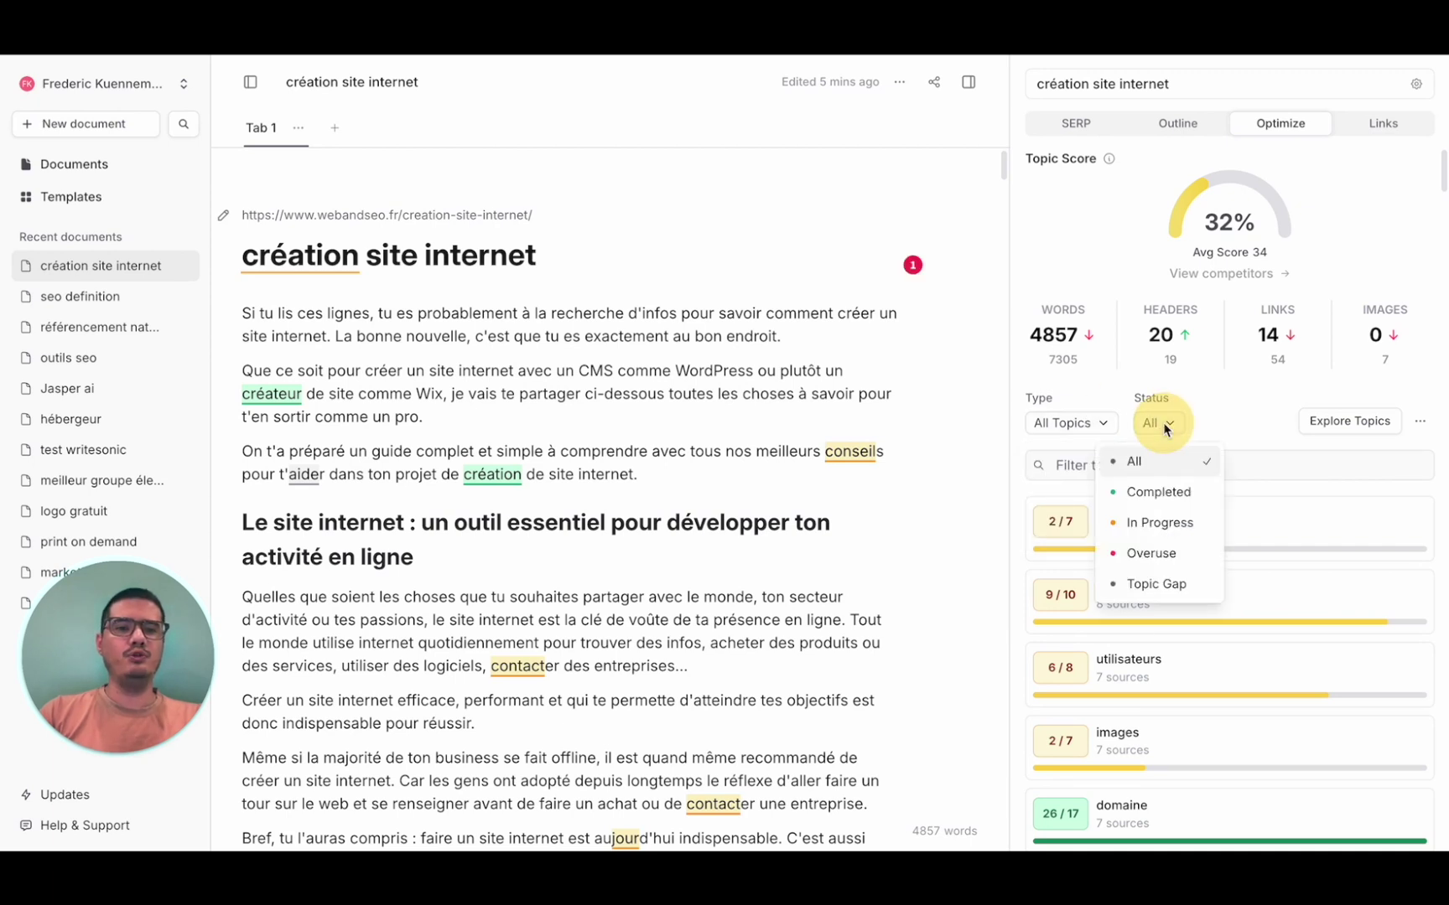
{"action": "left_click", "coordinate": [1158, 492]}
{"action": "left_click", "coordinate": [1207, 423]}
{"action": "left_click", "coordinate": [1159, 522]}
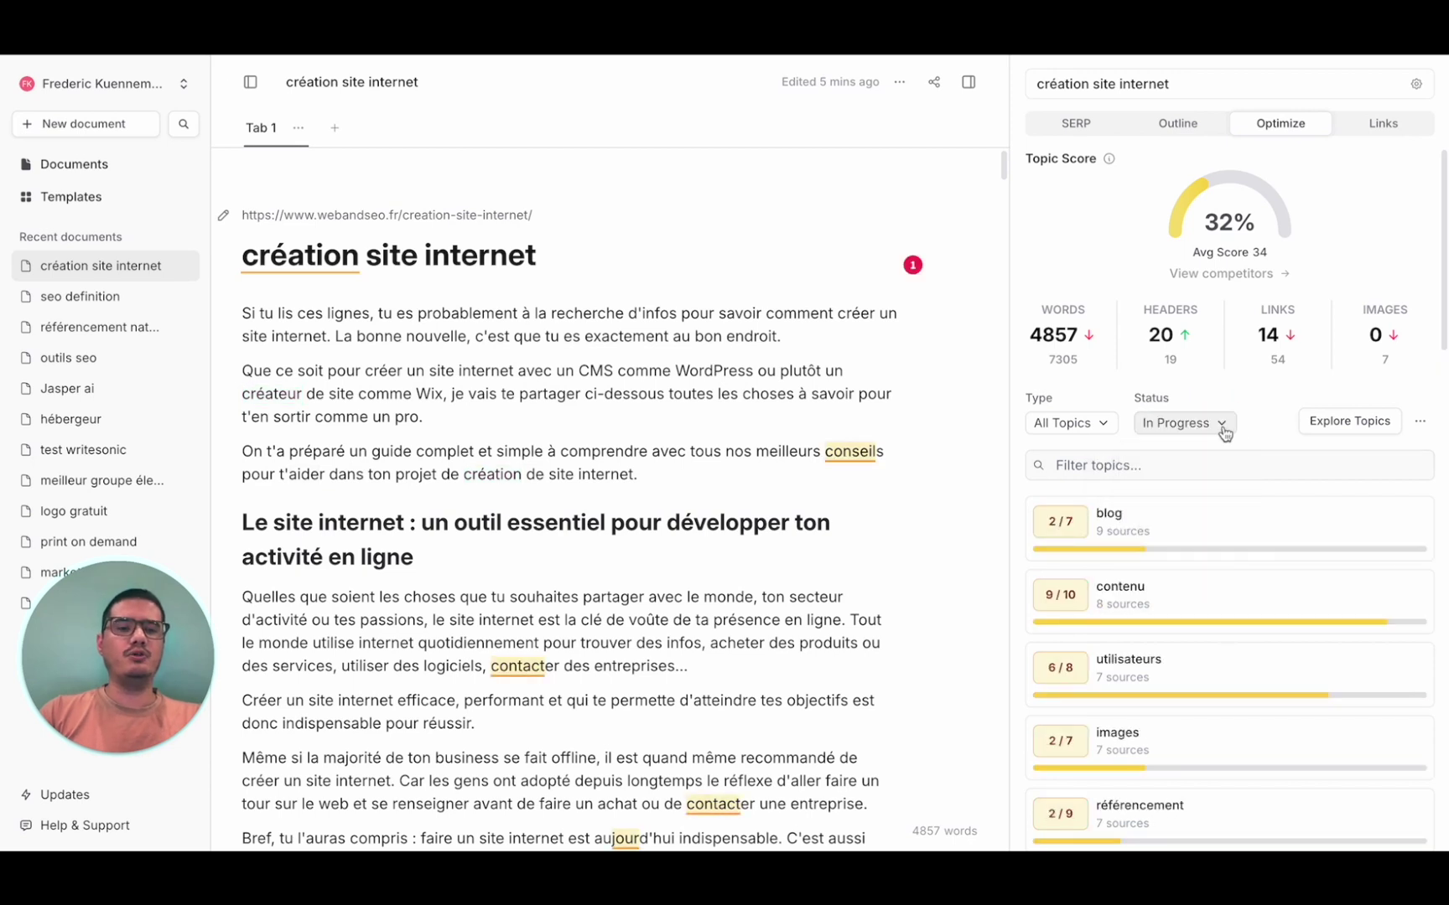
{"action": "left_click", "coordinate": [1222, 425]}
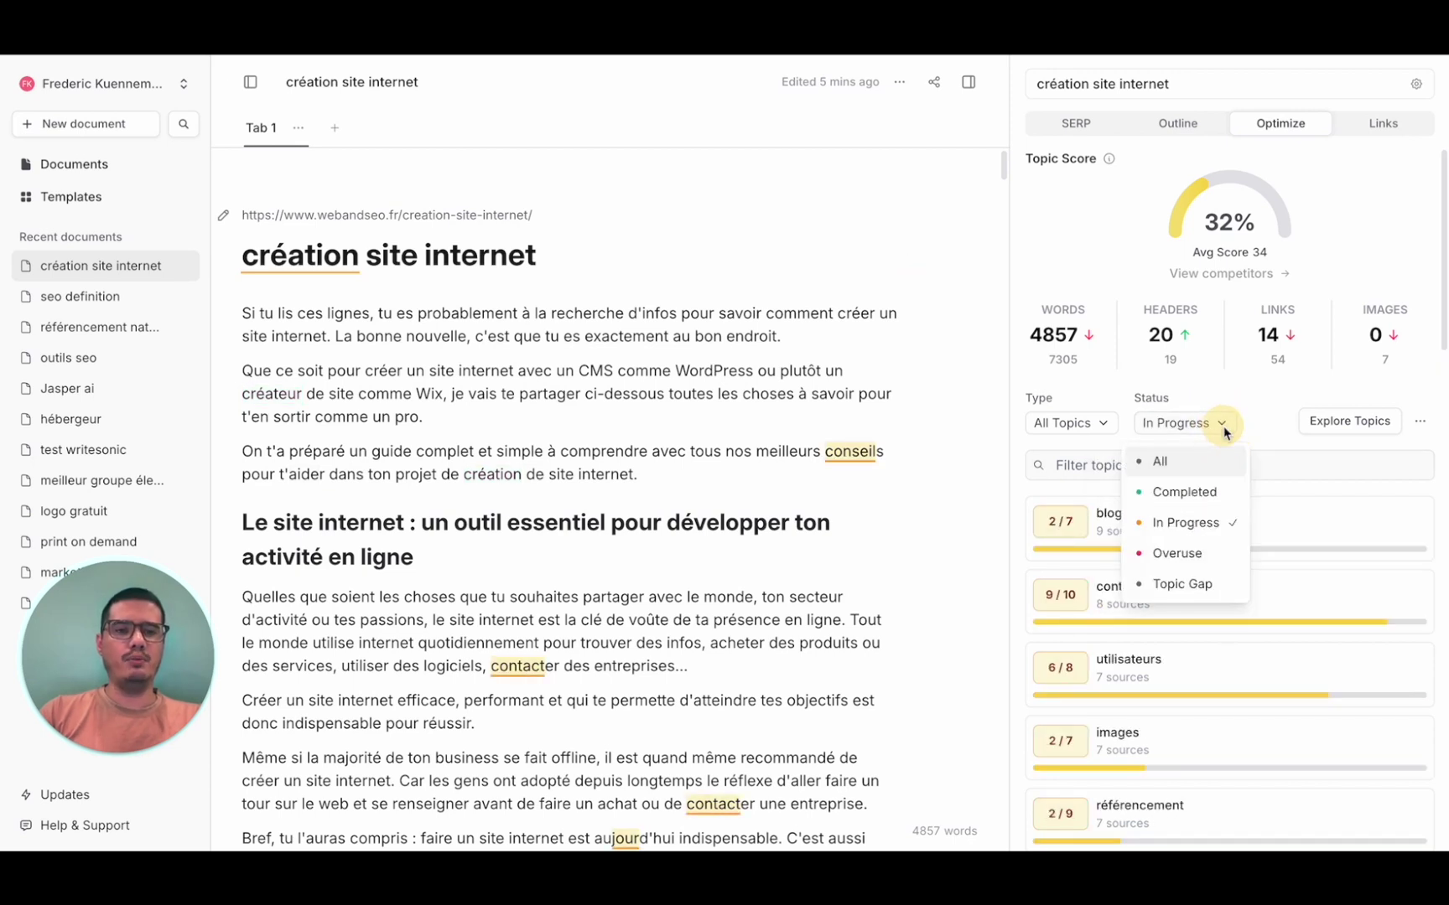
{"action": "left_click", "coordinate": [1189, 555]}
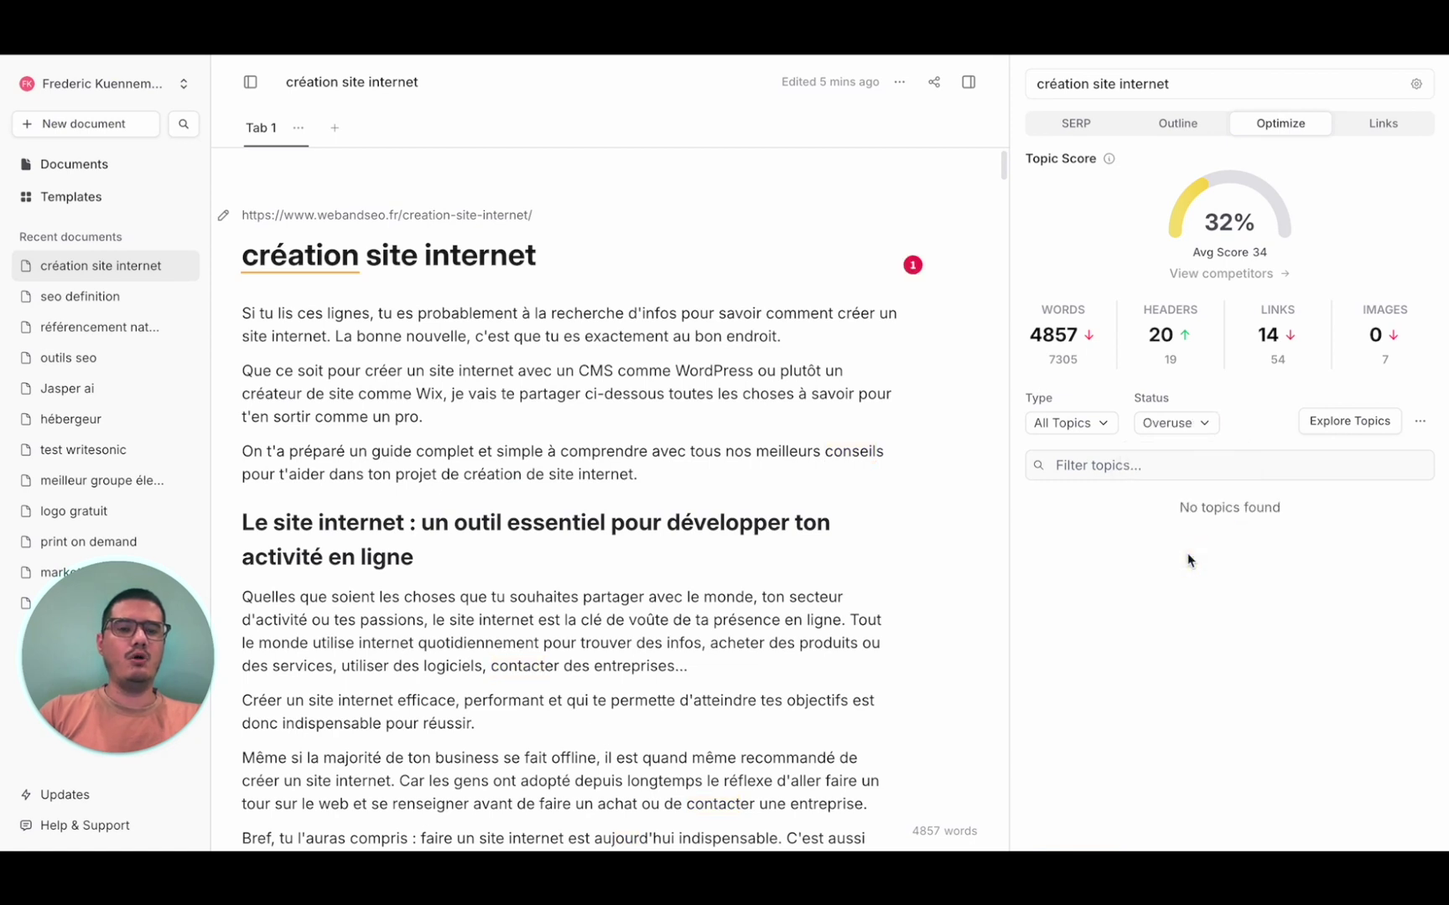
{"action": "left_click", "coordinate": [1196, 424]}
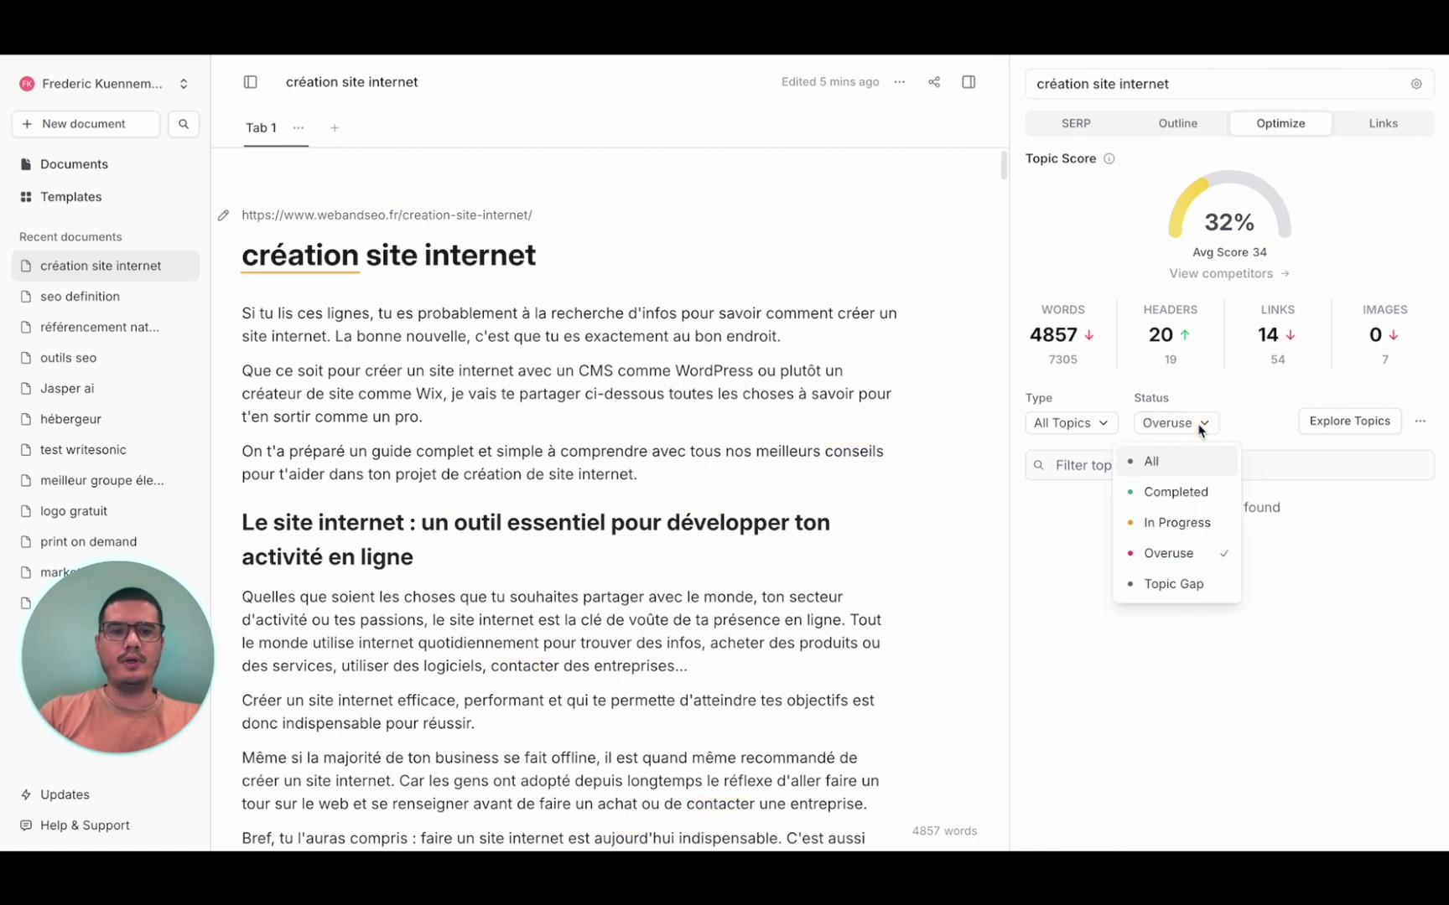
{"action": "left_click", "coordinate": [1173, 584]}
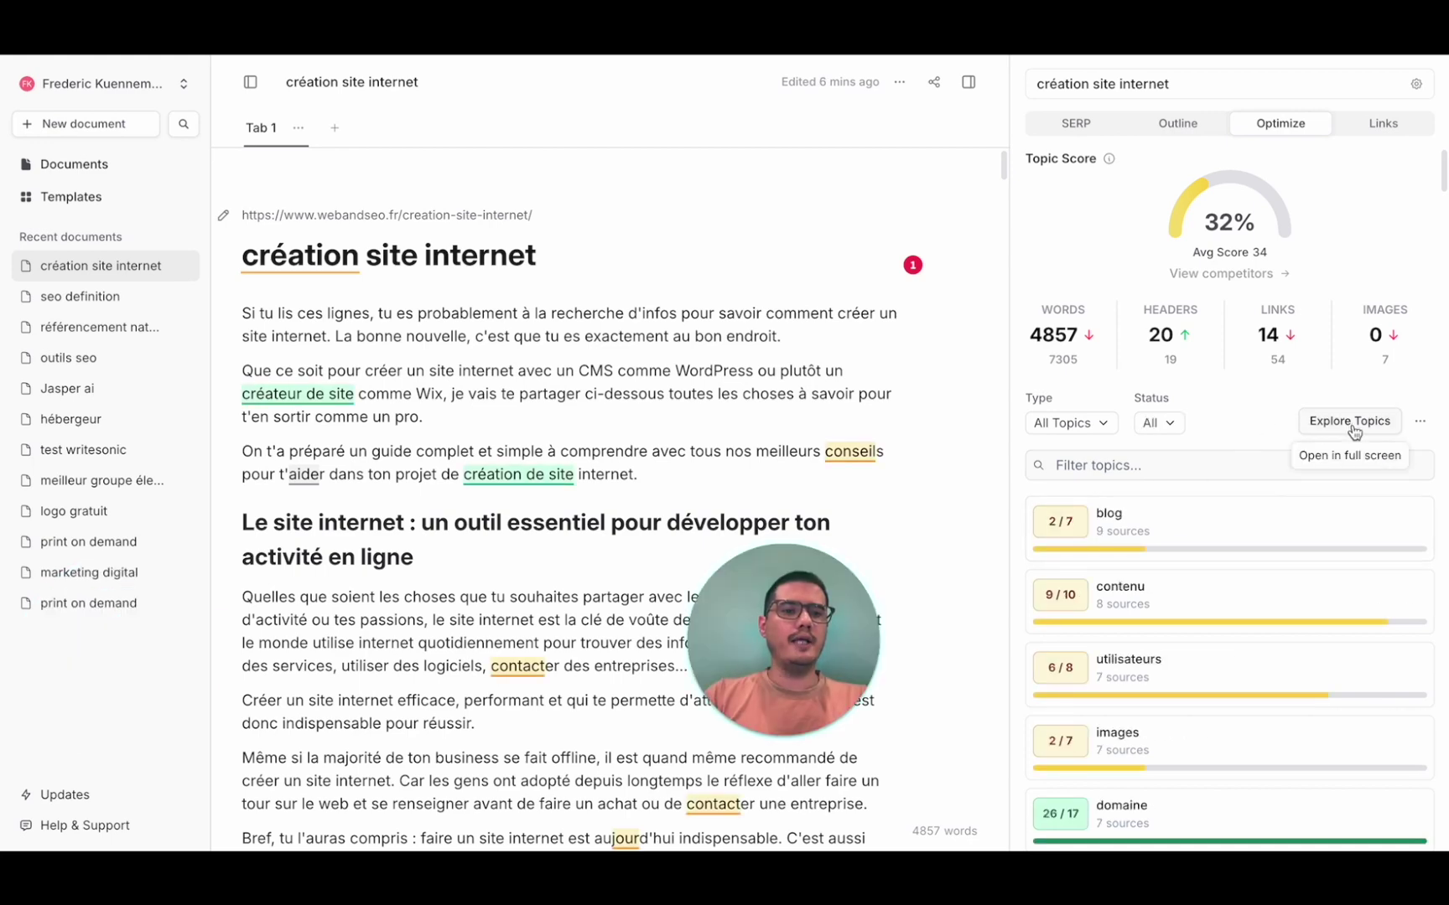
- Open the full-screen Explore Topics comparison and examine topic usage in the article against each competitor
{"action": "left_click", "coordinate": [1351, 423]}
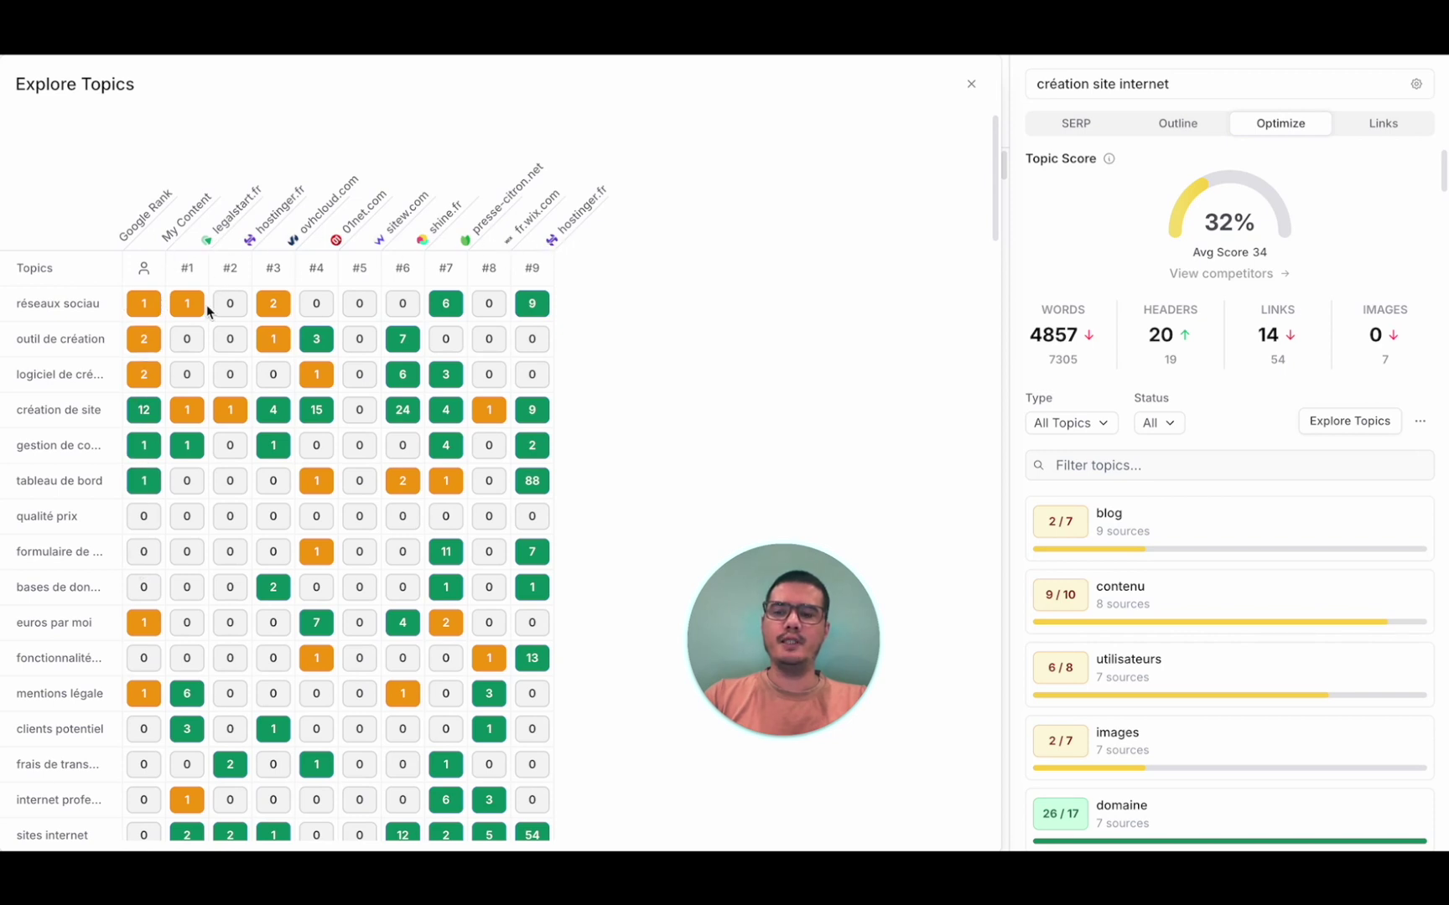
{"action": "scroll", "coordinate": [292, 378], "scroll_direction": "down", "scroll_amount": 1}
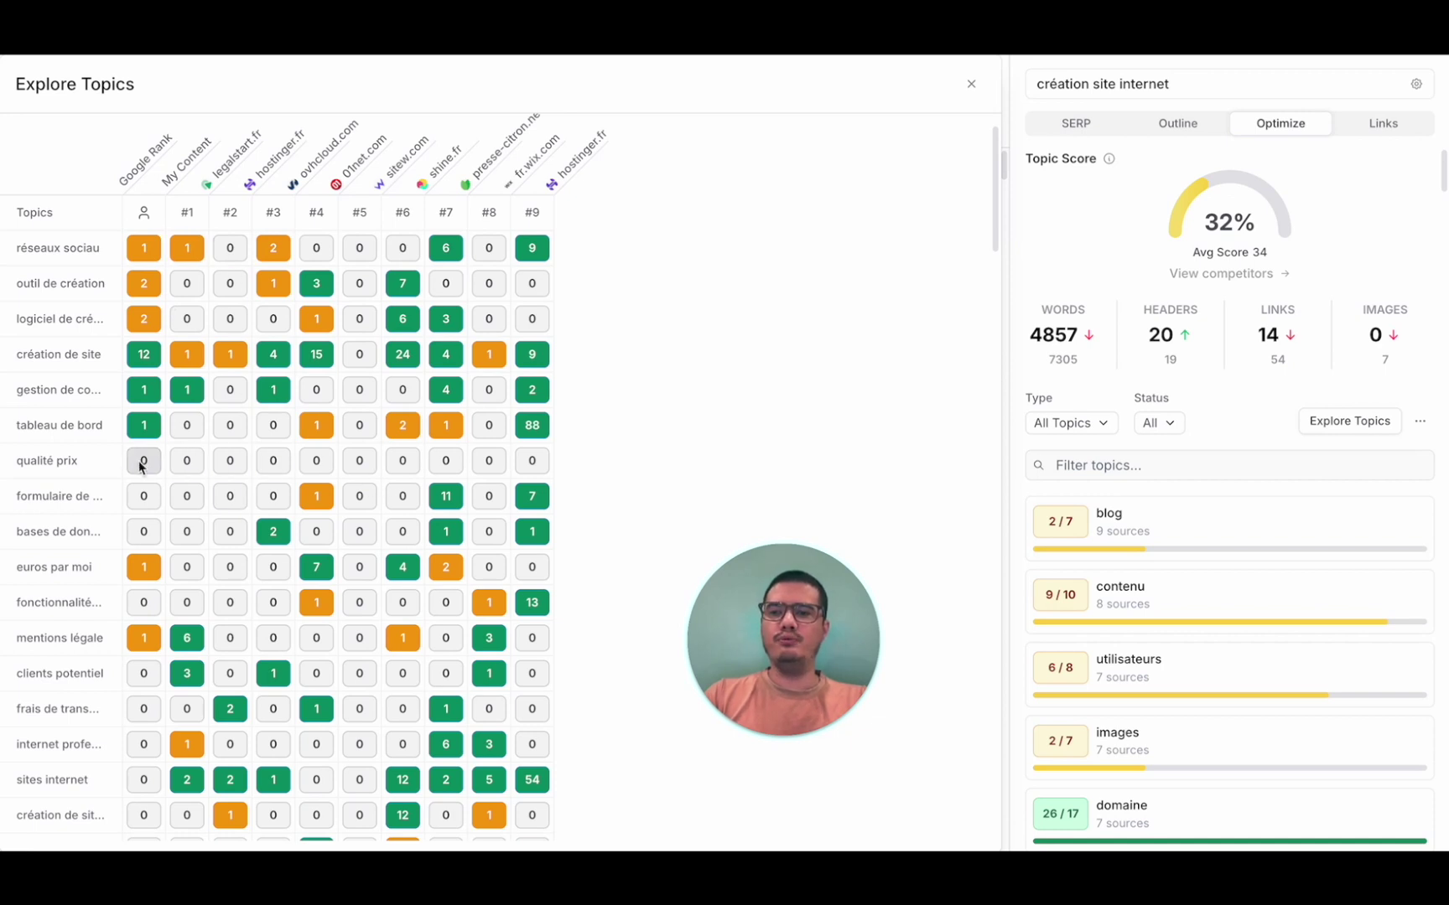
{"action": "scroll", "coordinate": [216, 459], "scroll_direction": "up", "scroll_amount": 1}
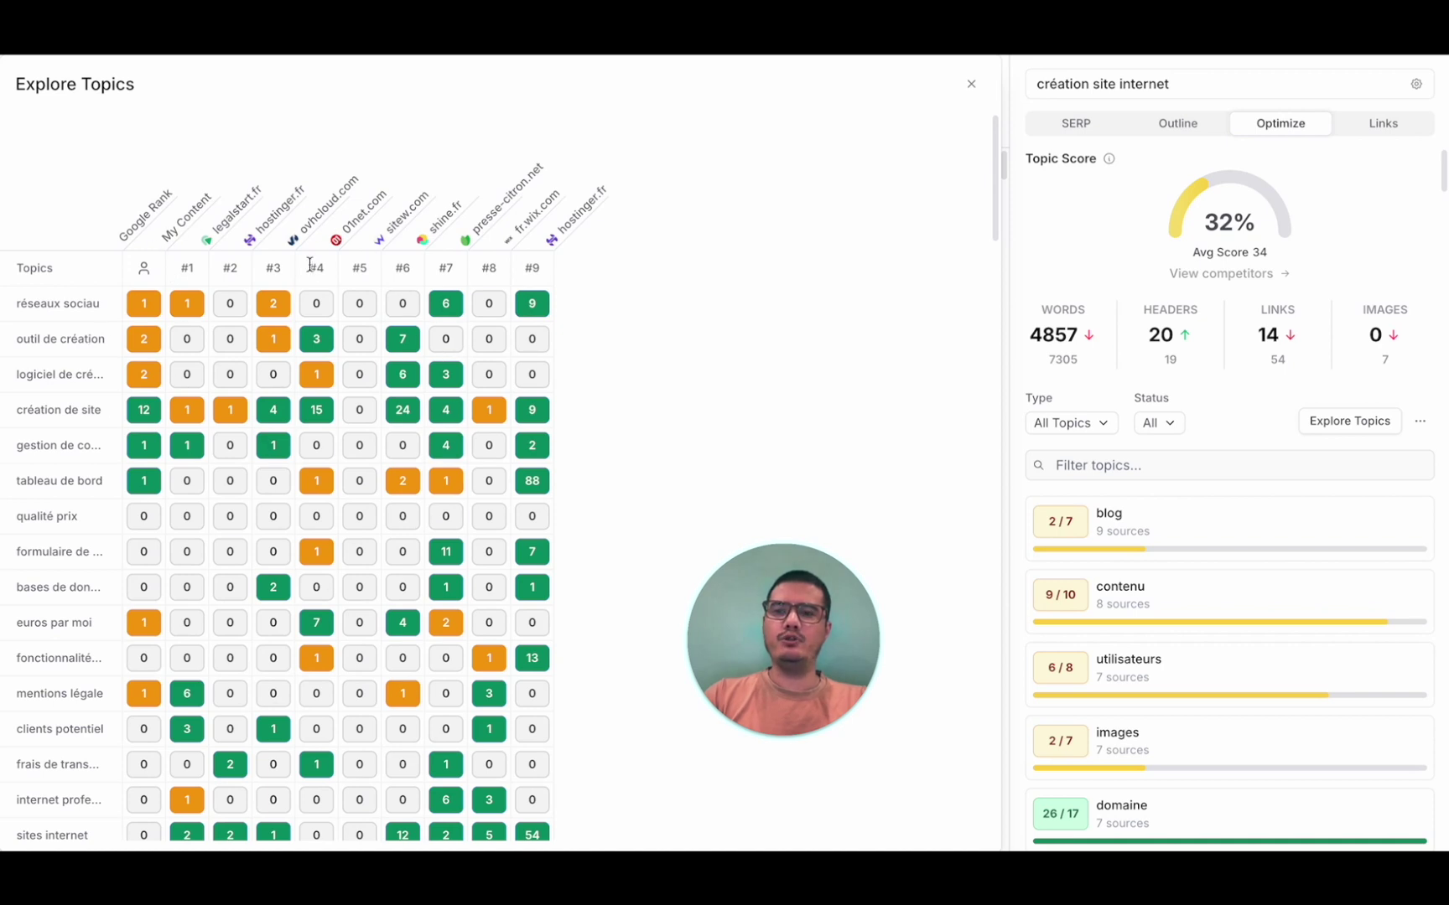
- Switch the topic list to Clusters and return it to All Topics
{"action": "left_click", "coordinate": [1088, 424]}
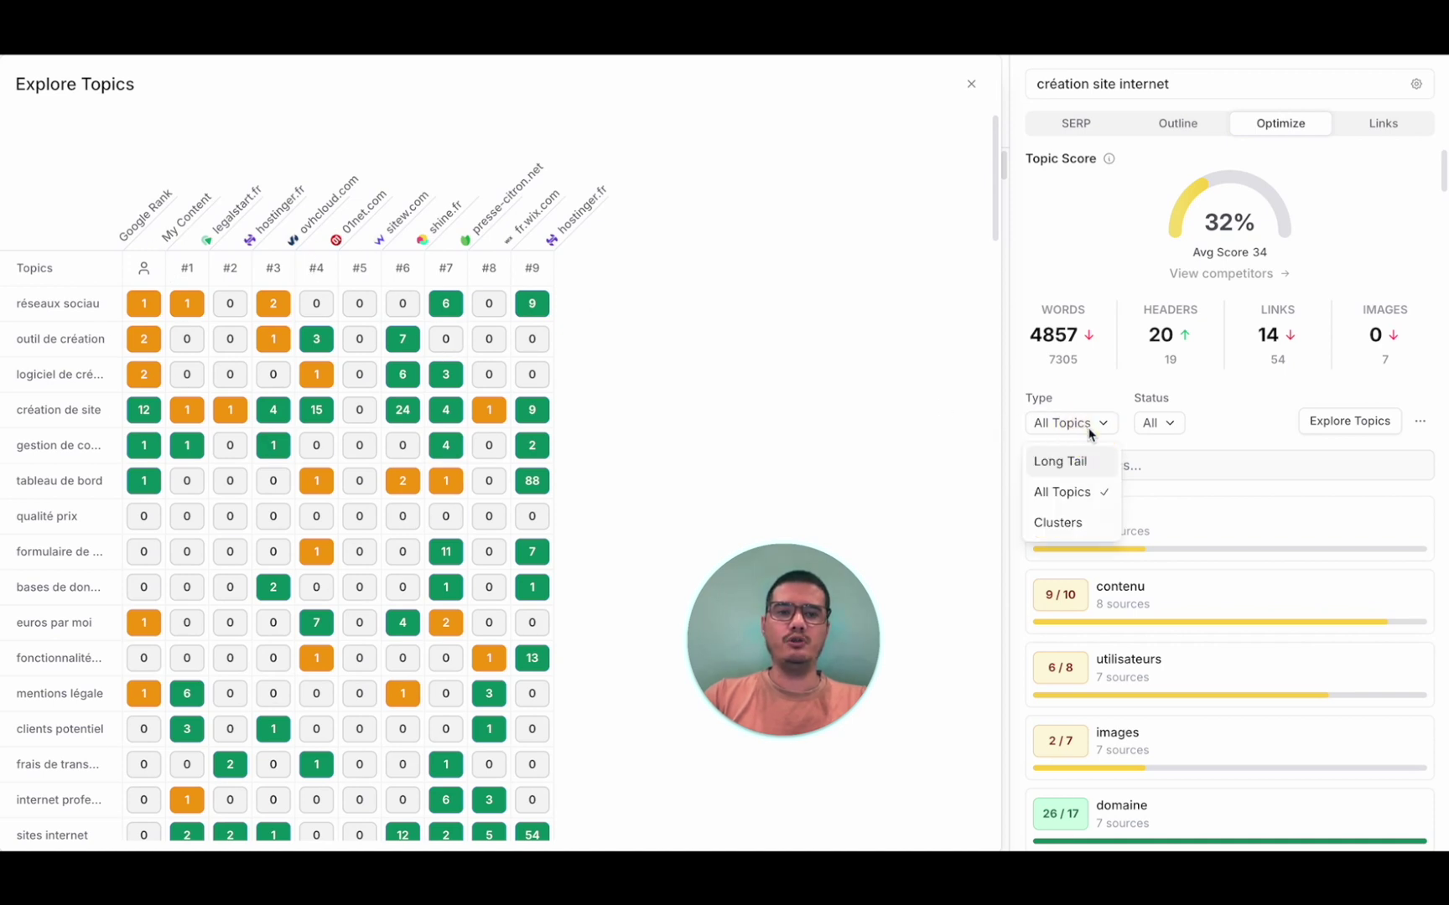
{"action": "left_click", "coordinate": [1081, 522]}
{"action": "left_click", "coordinate": [1090, 426]}
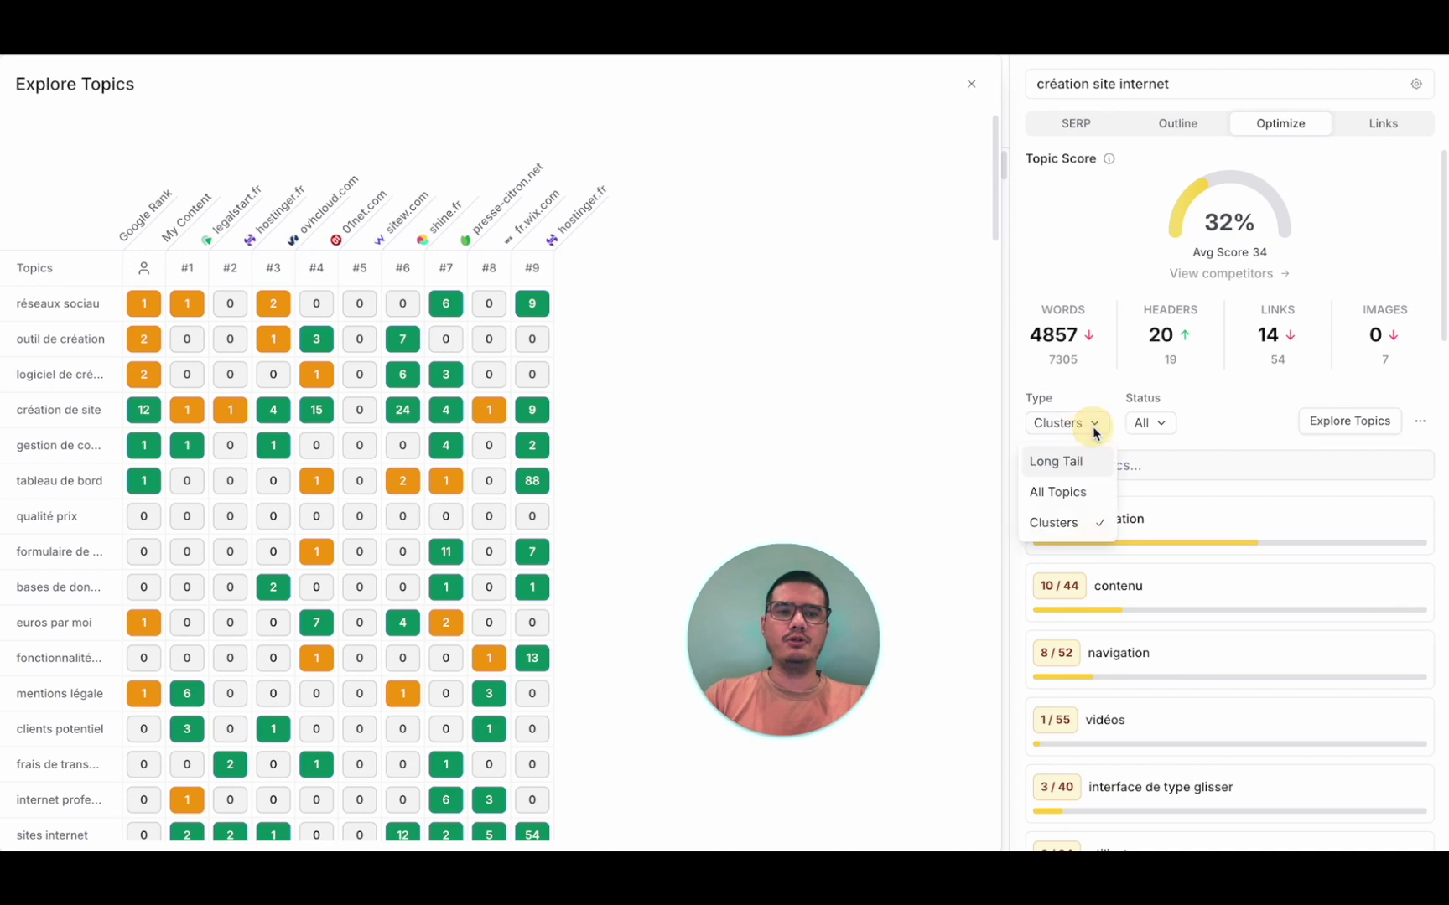
{"action": "left_click", "coordinate": [1069, 492]}
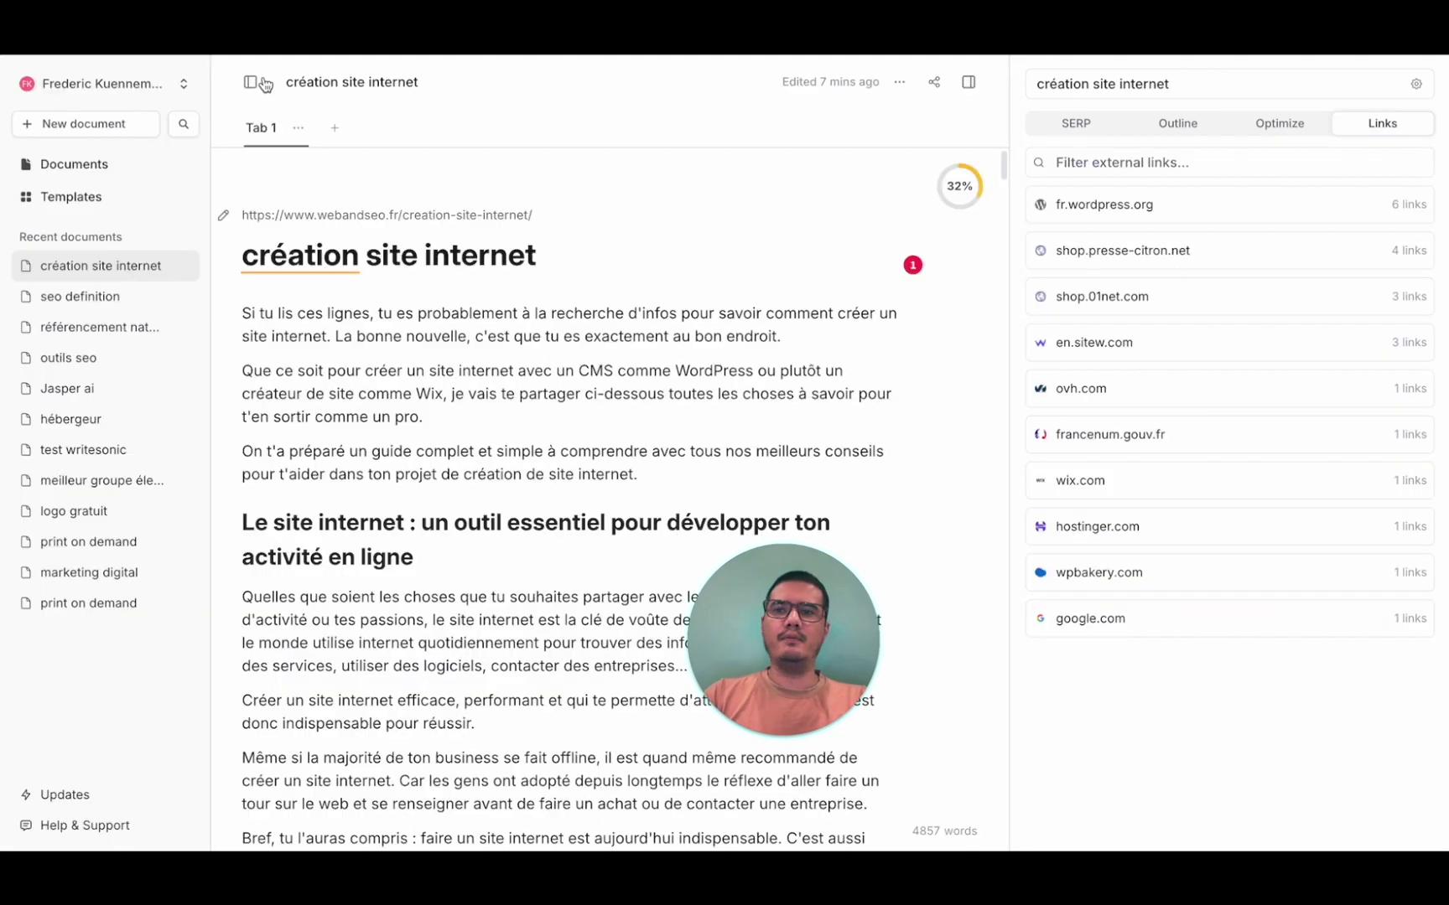
- Hide the documents sidebar and show the outline of the "seo definition" document
{"action": "left_click", "coordinate": [249, 78]}
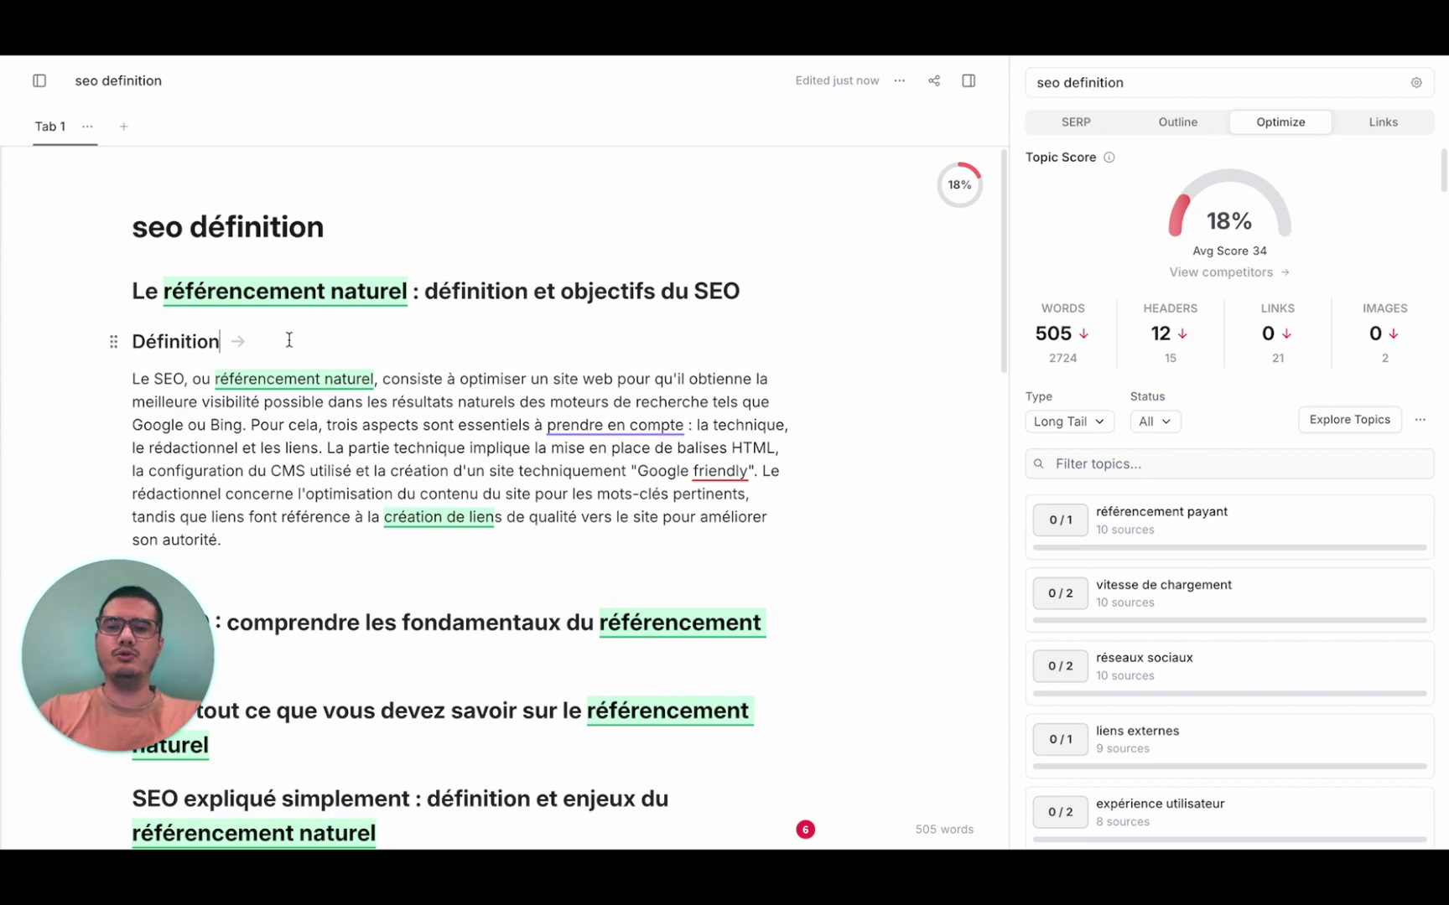
{"action": "left_click", "coordinate": [410, 235]}
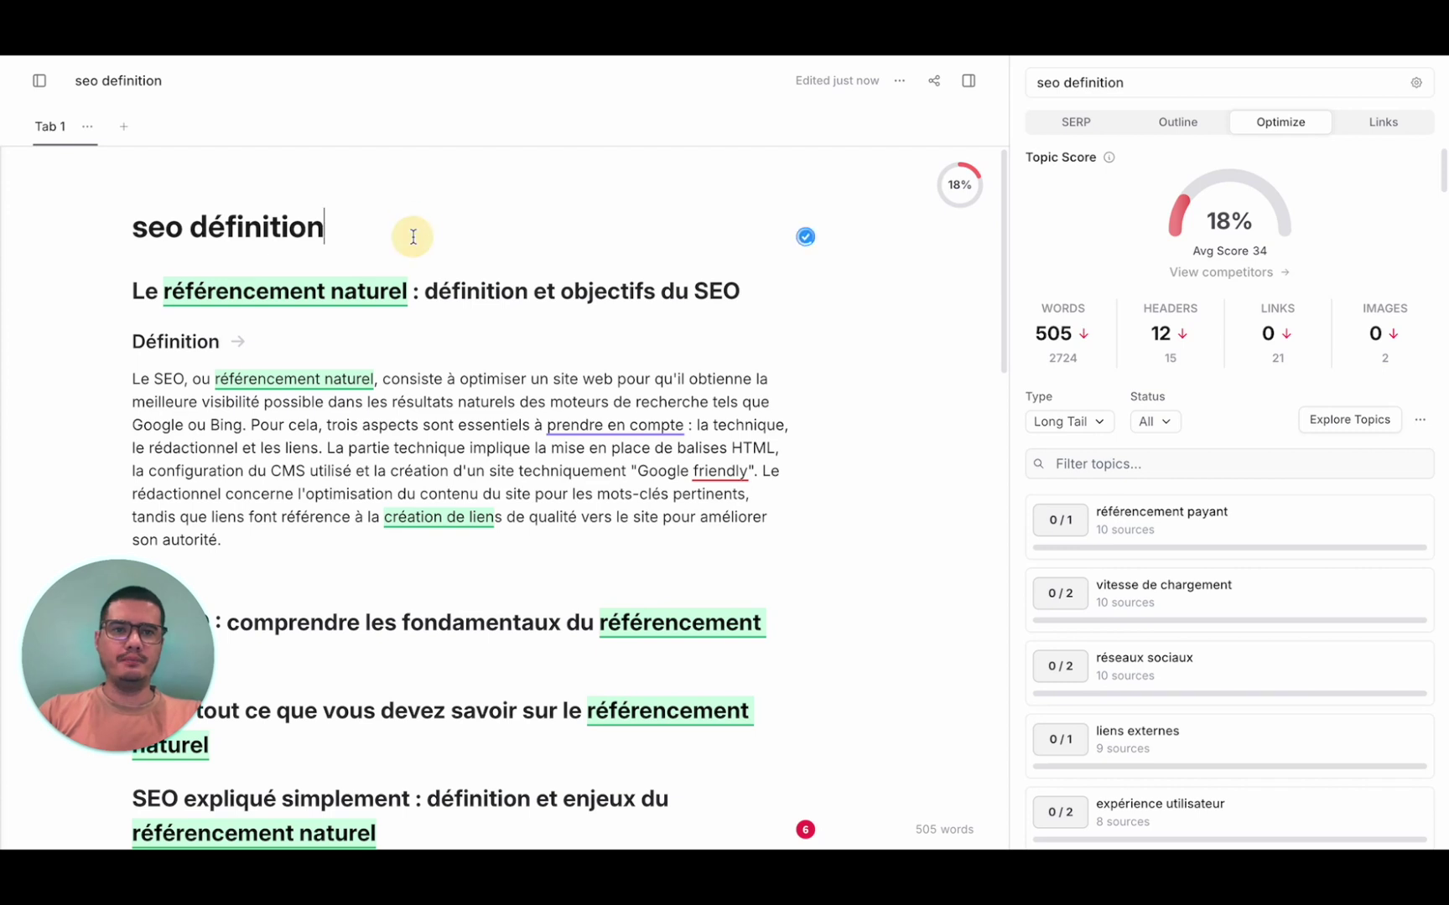
{"action": "left_click", "coordinate": [1178, 124]}
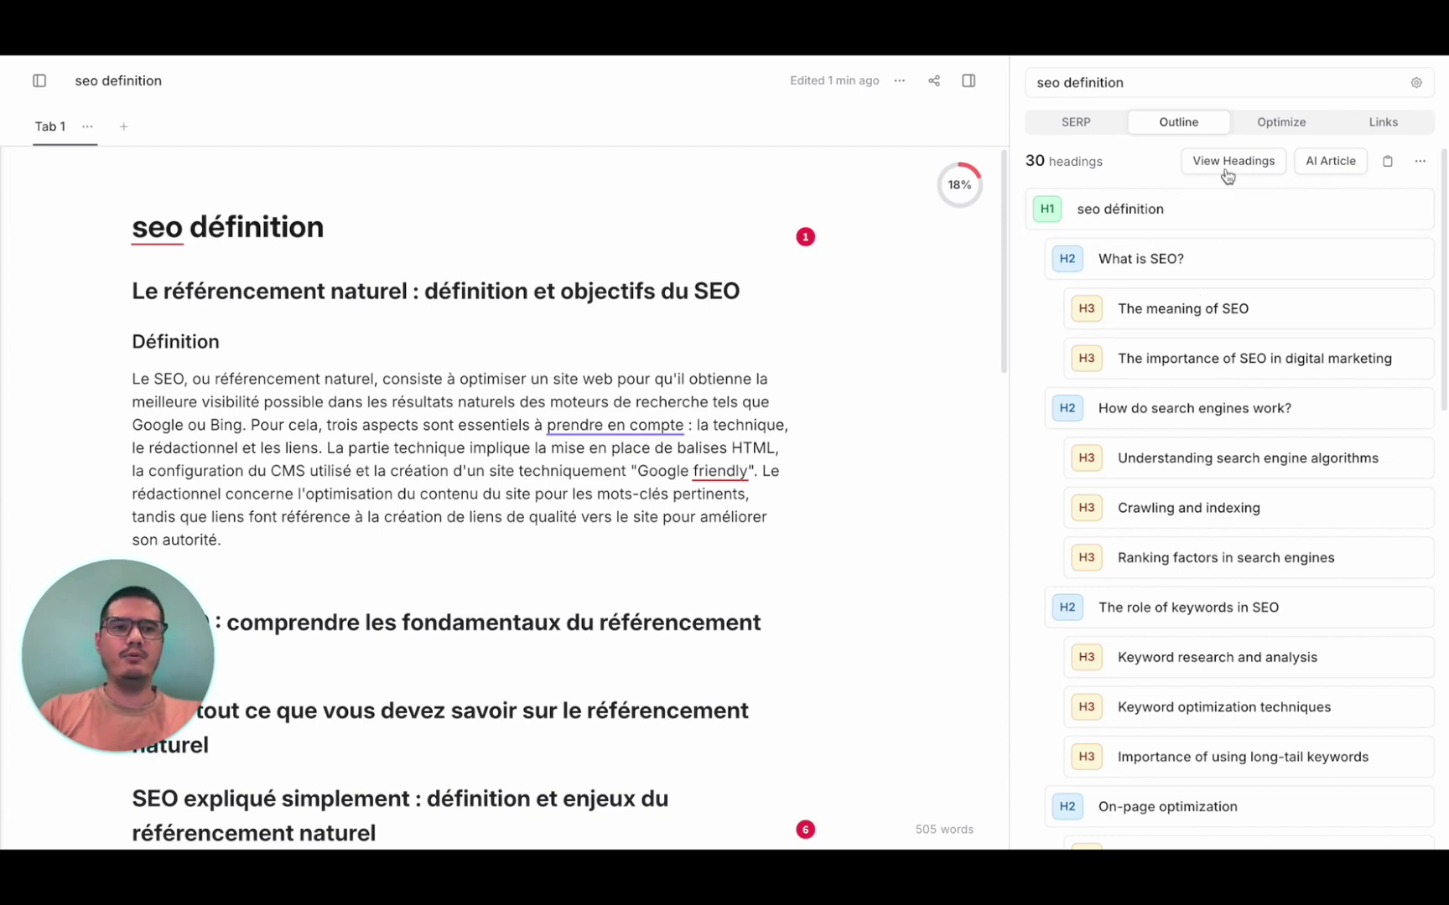
- Review the topic competitors' scores and the document's rank for "seo definition", then return to the optimization overview
{"action": "left_click", "coordinate": [1277, 126]}
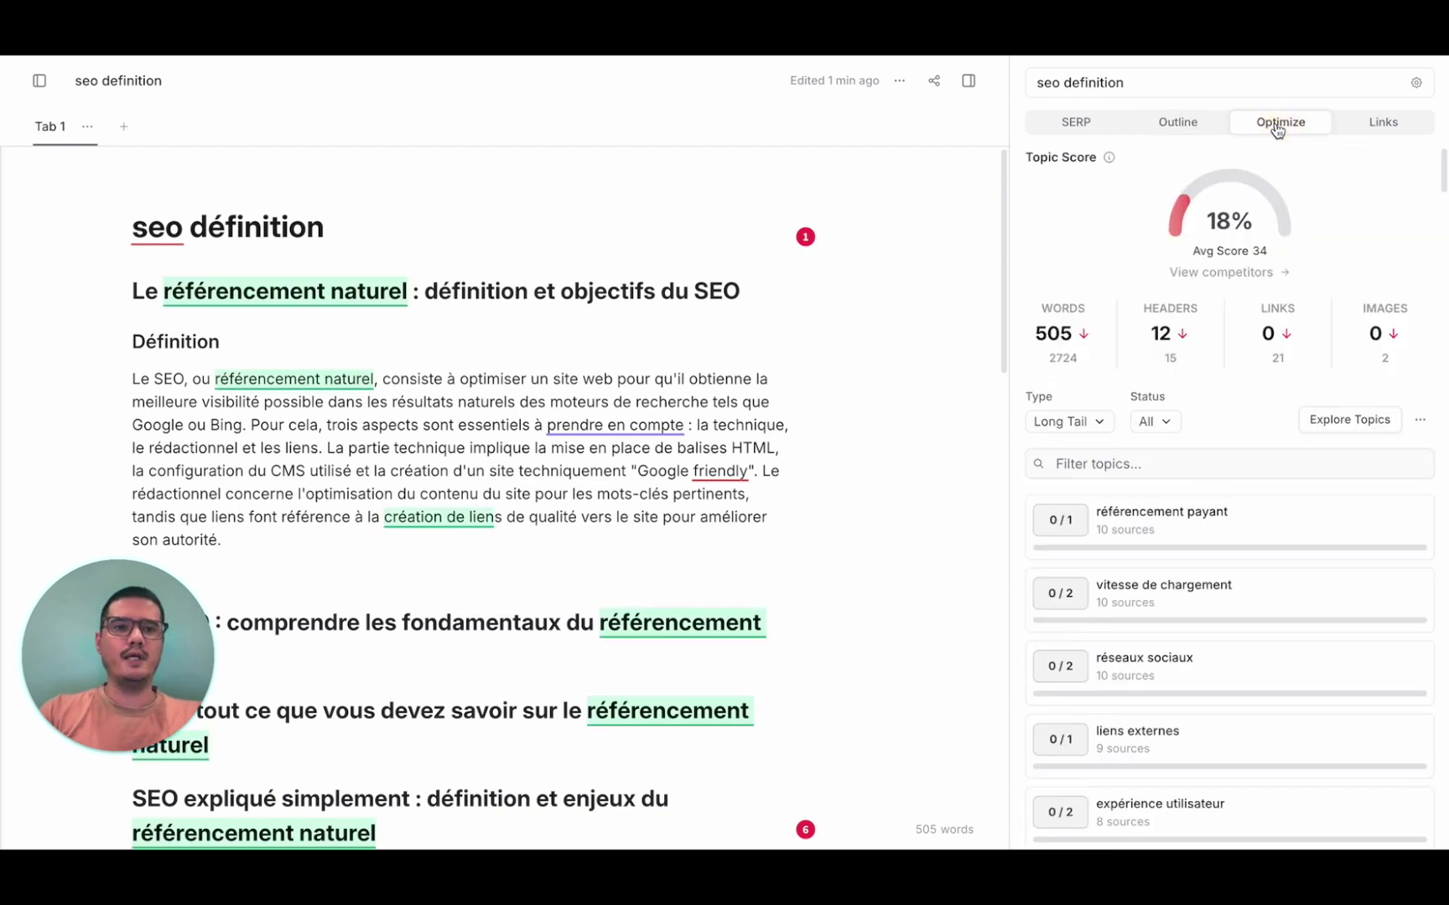
{"action": "left_click", "coordinate": [1220, 273]}
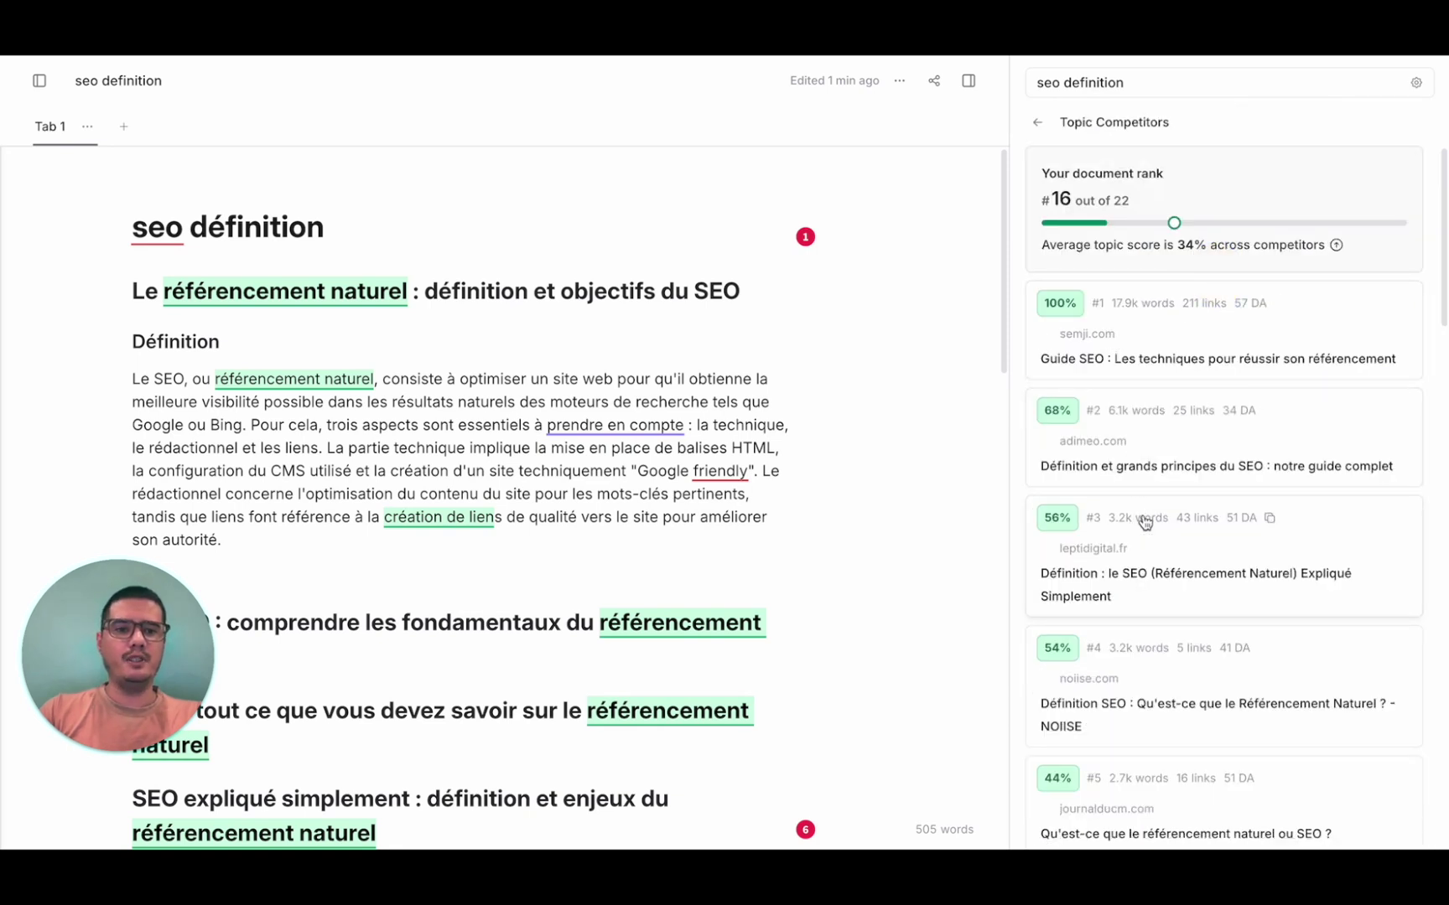
{"action": "scroll", "coordinate": [1145, 521], "scroll_direction": "down", "scroll_amount": 2}
{"action": "scroll", "coordinate": [1146, 522], "scroll_direction": "down", "scroll_amount": 5}
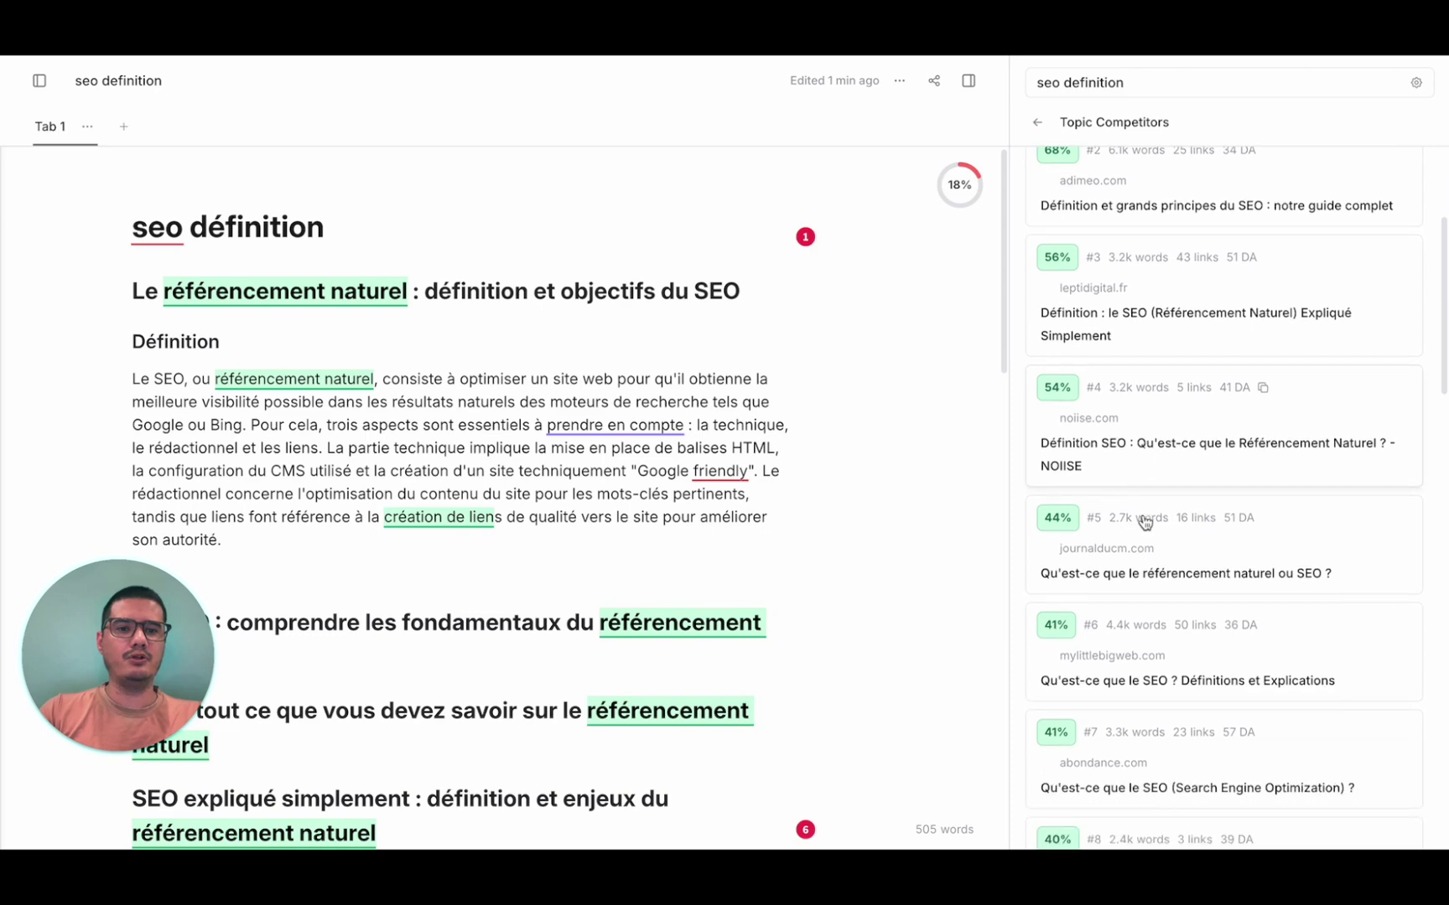
{"action": "scroll", "coordinate": [1145, 521], "scroll_direction": "up", "scroll_amount": 7}
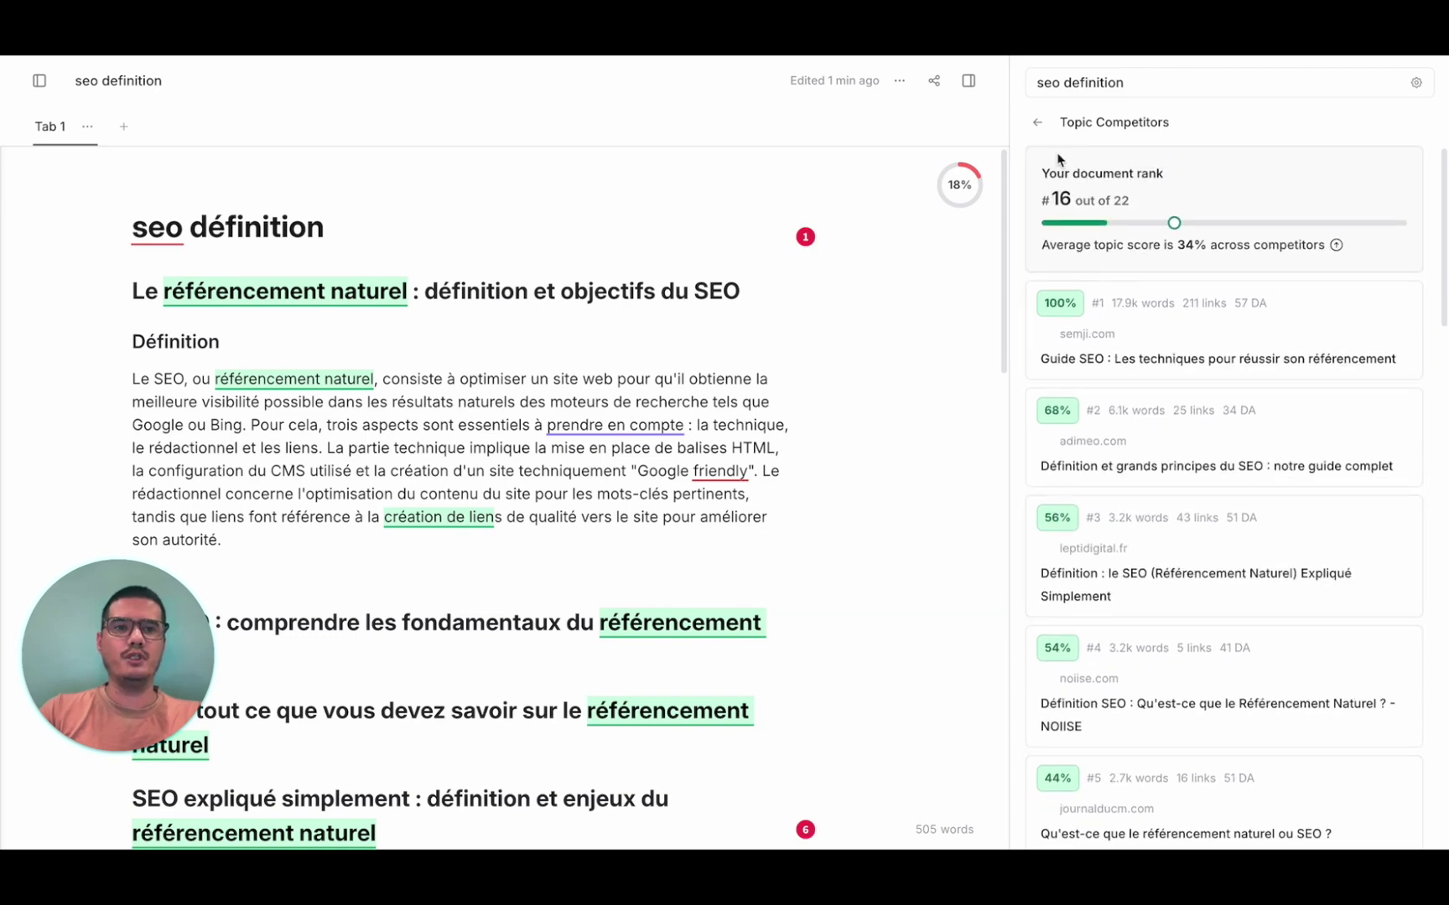
{"action": "left_click", "coordinate": [1037, 127]}
- Look through the suggested H2 and H3 headings in the "seo definition" outline
{"action": "left_click", "coordinate": [1181, 123]}
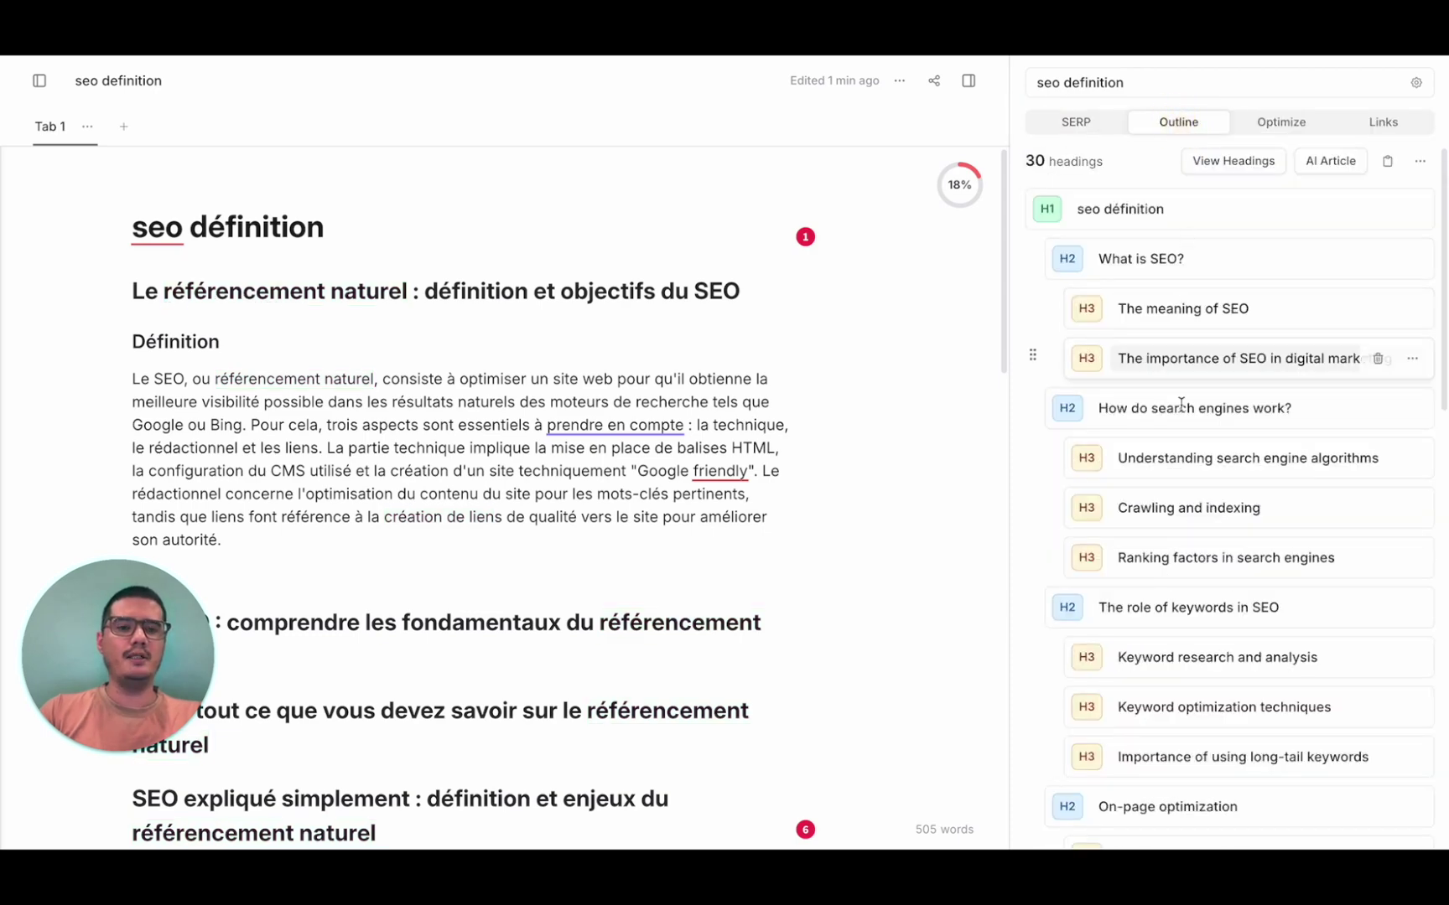
{"action": "scroll", "coordinate": [1168, 501], "scroll_direction": "down", "scroll_amount": 5}
{"action": "scroll", "coordinate": [1168, 503], "scroll_direction": "up", "scroll_amount": 5}
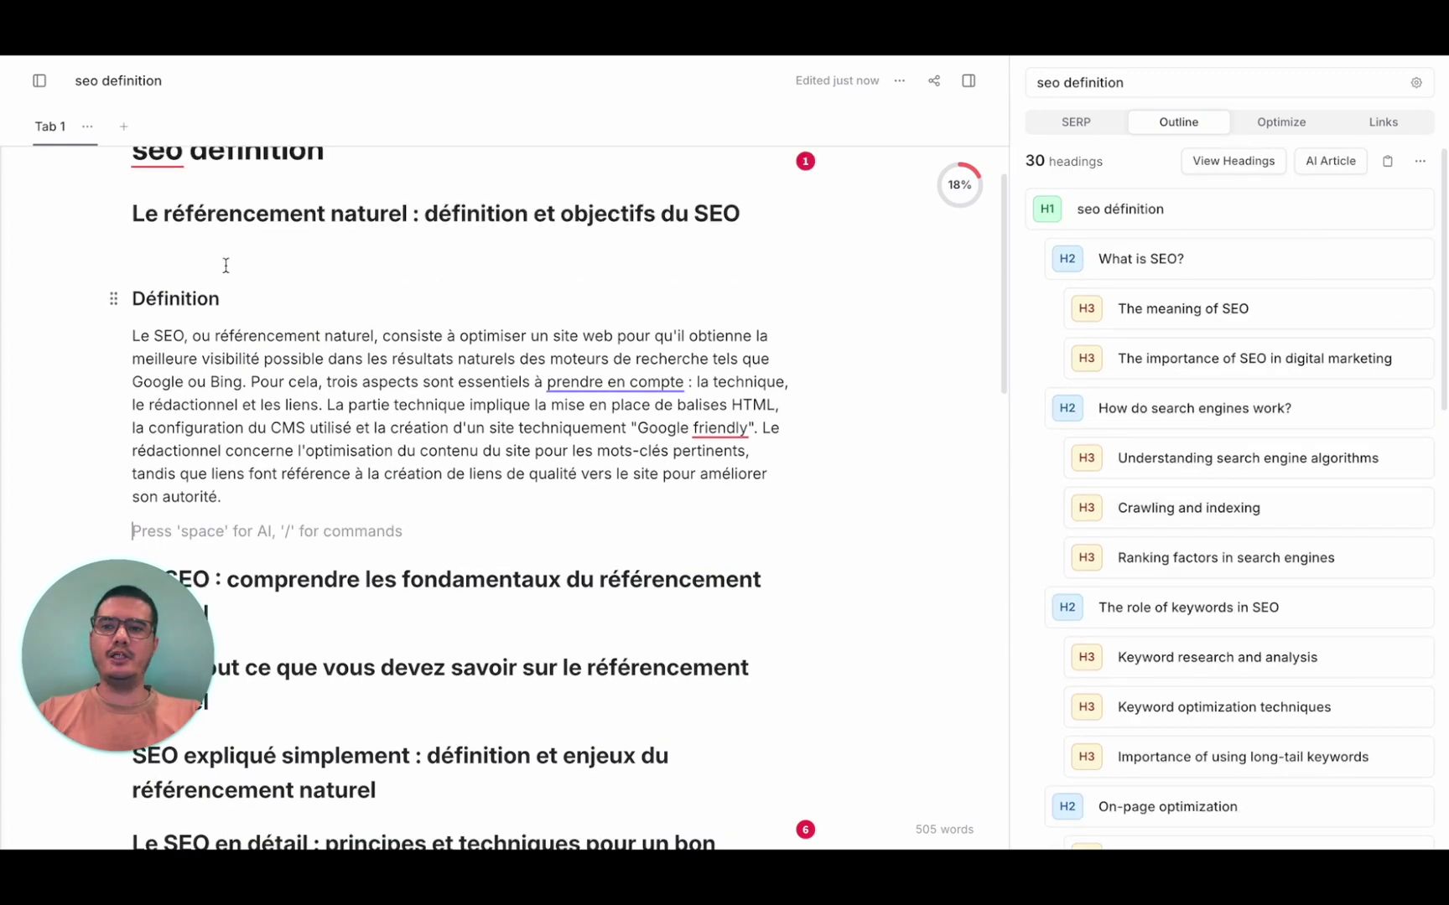
- Bring up the Write with AI and block commands on the empty line above the Définition heading, without choosing one
{"action": "left_click", "coordinate": [188, 254]}
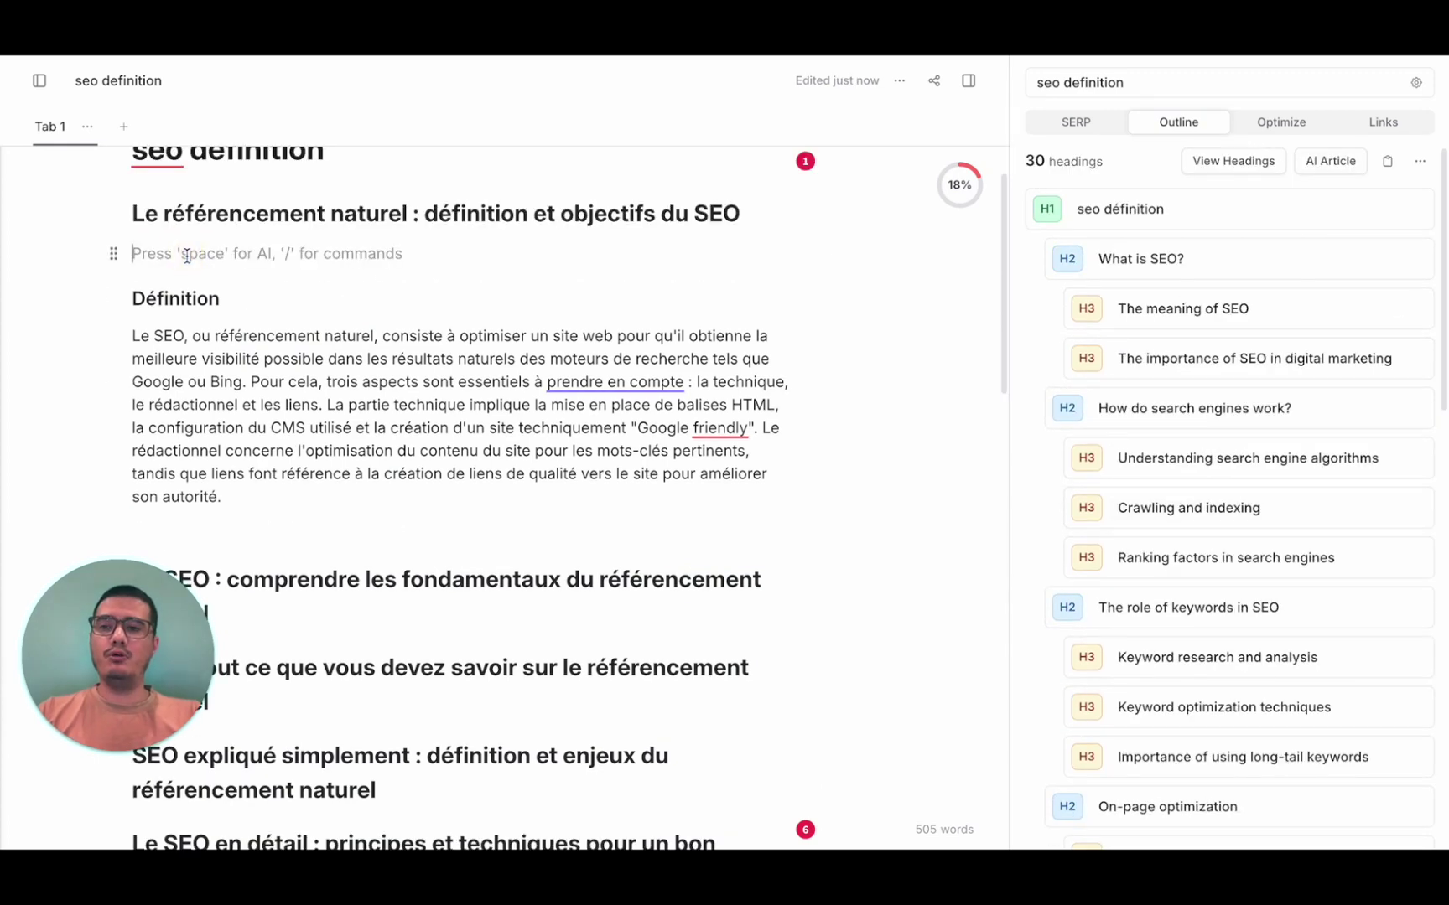
{"action": "type", "text": "/"}
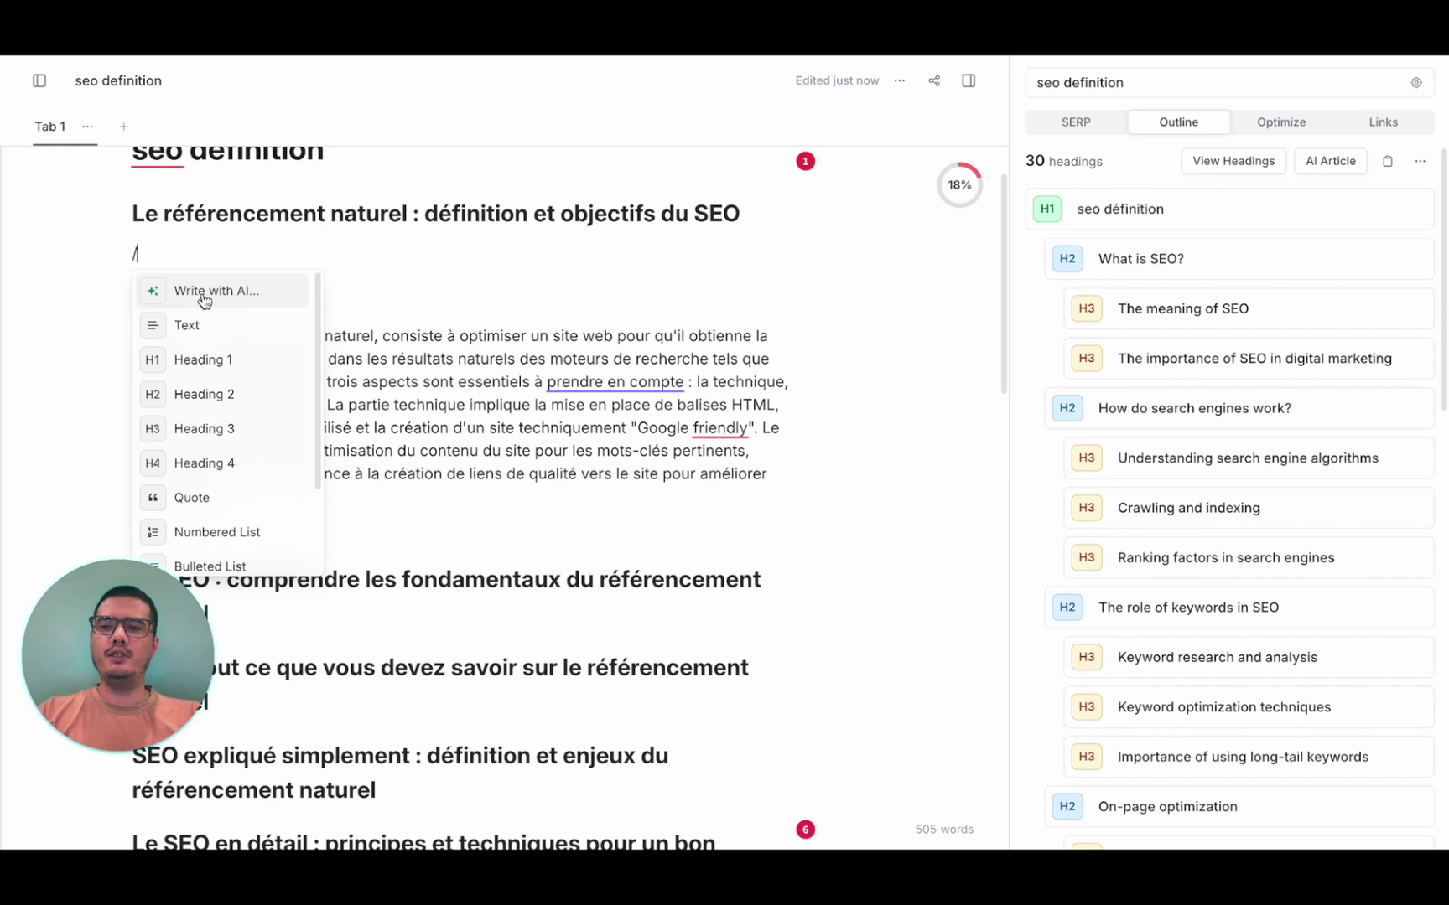
{"action": "left_click", "coordinate": [386, 359]}
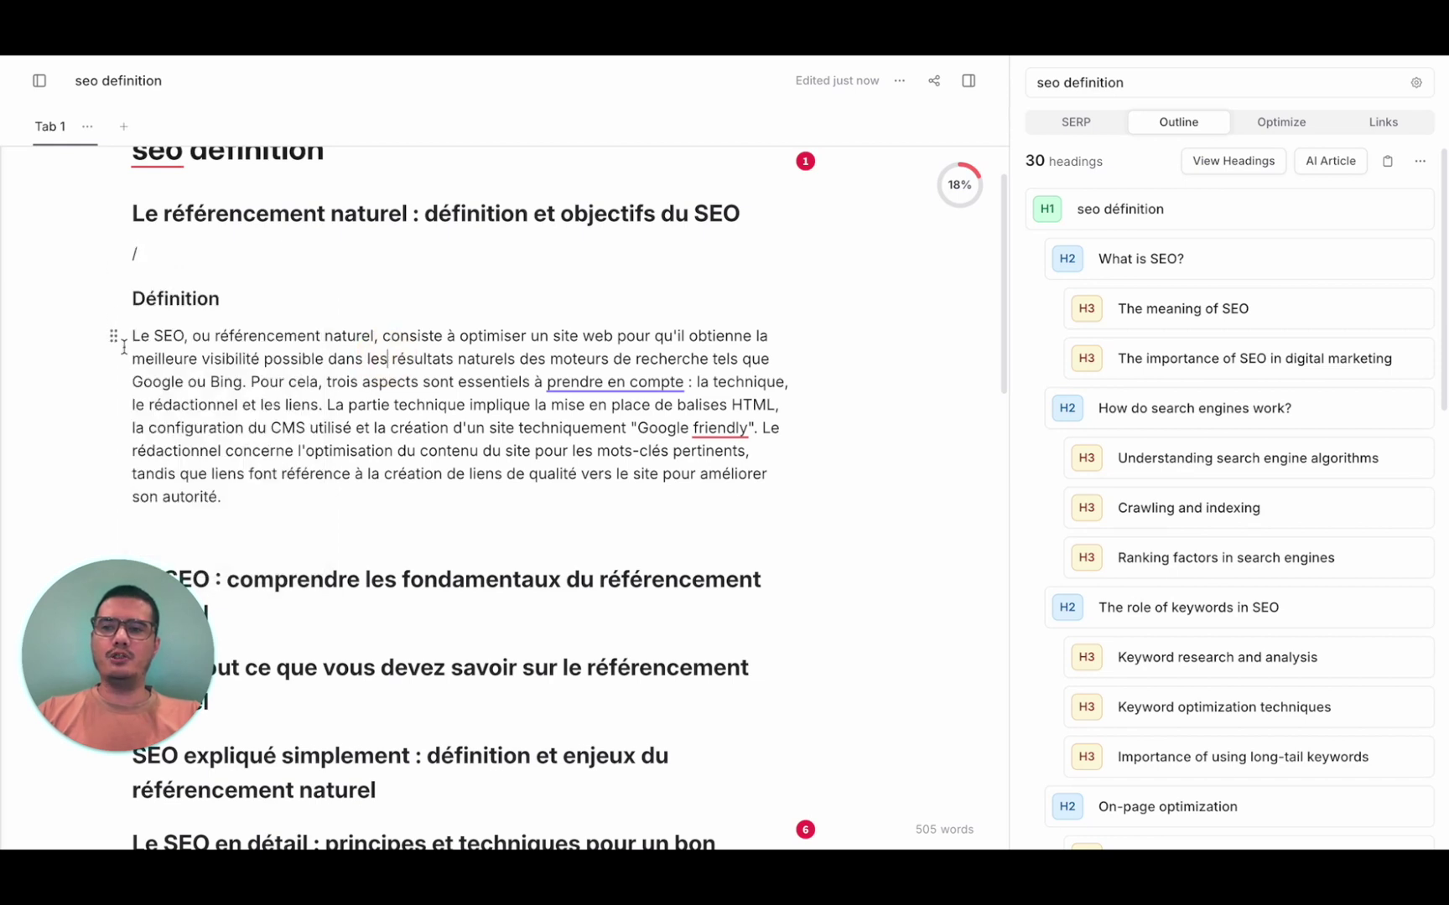
- Select most of the paragraph under Définition to view its formatting options, and clear the selection
{"action": "left_click_drag", "start_coordinate": [132, 337], "coordinate": [365, 476]}
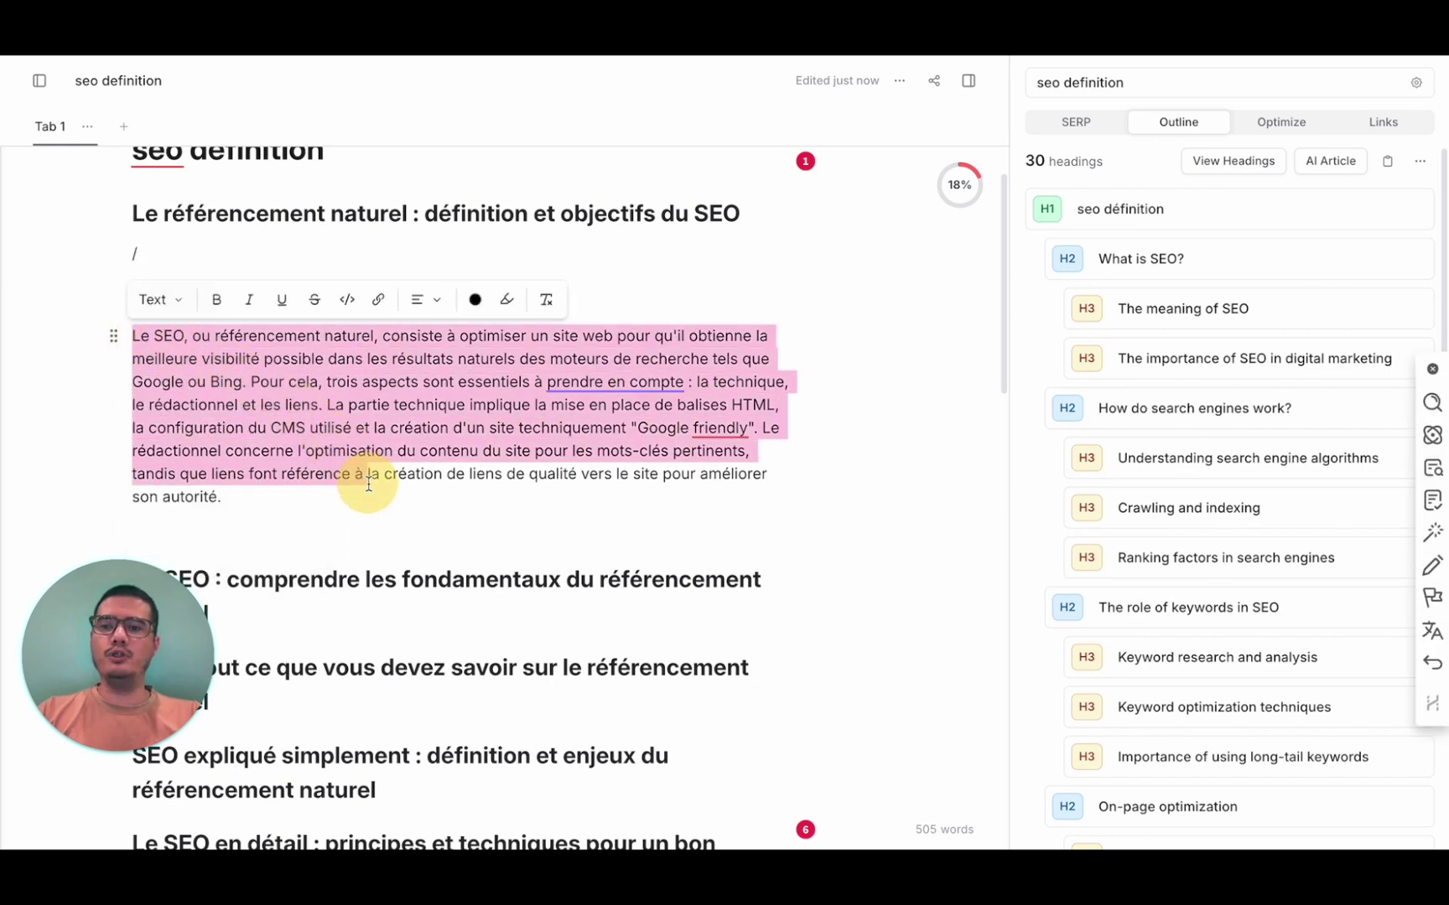
{"action": "left_click", "coordinate": [352, 496]}
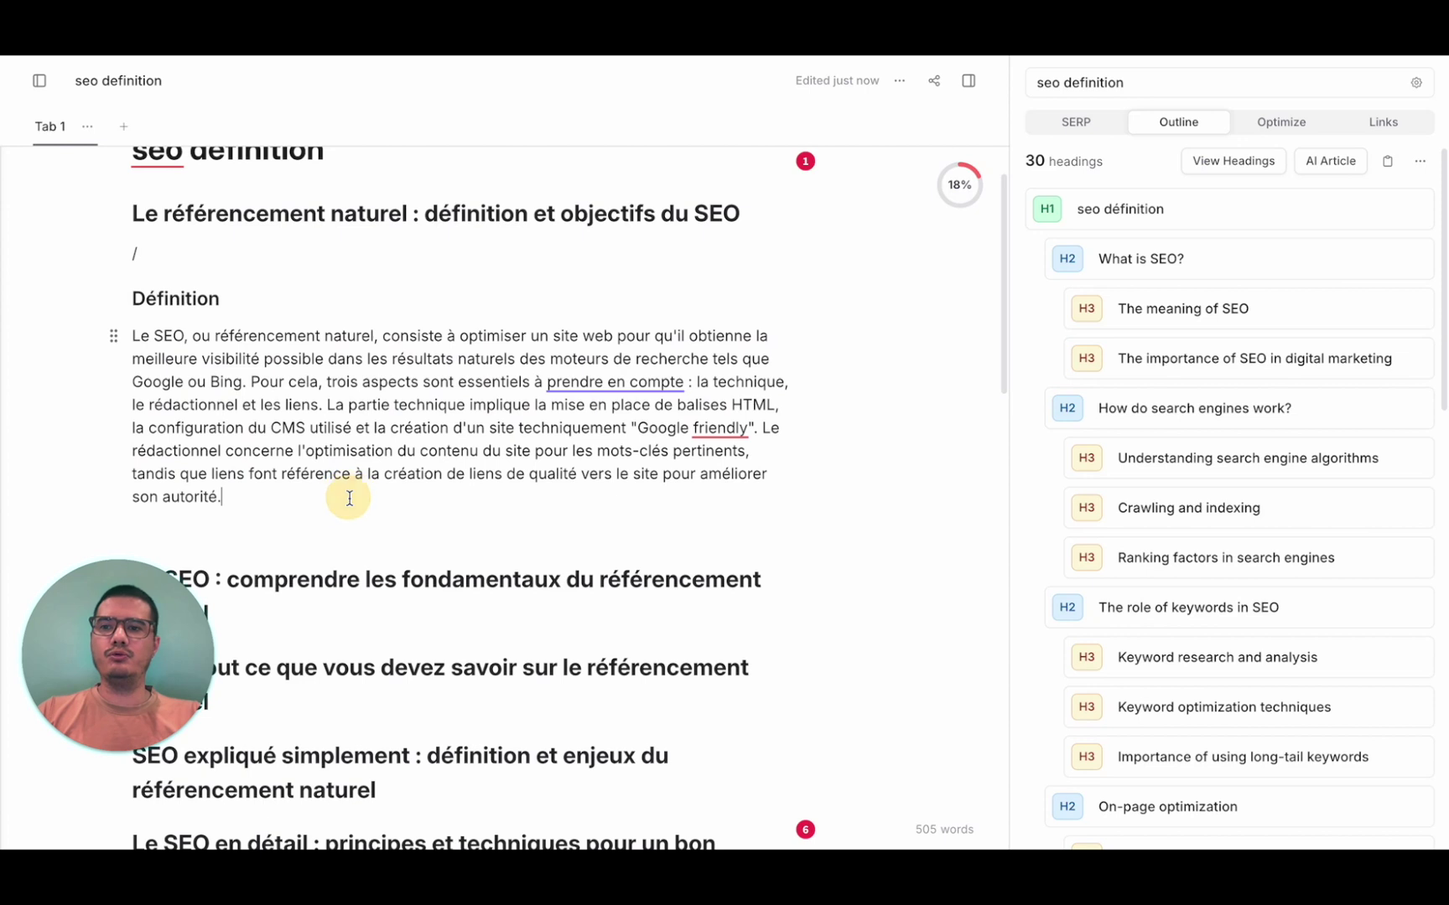
{"action": "left_click", "coordinate": [208, 337]}
{"action": "left_click", "coordinate": [343, 429]}
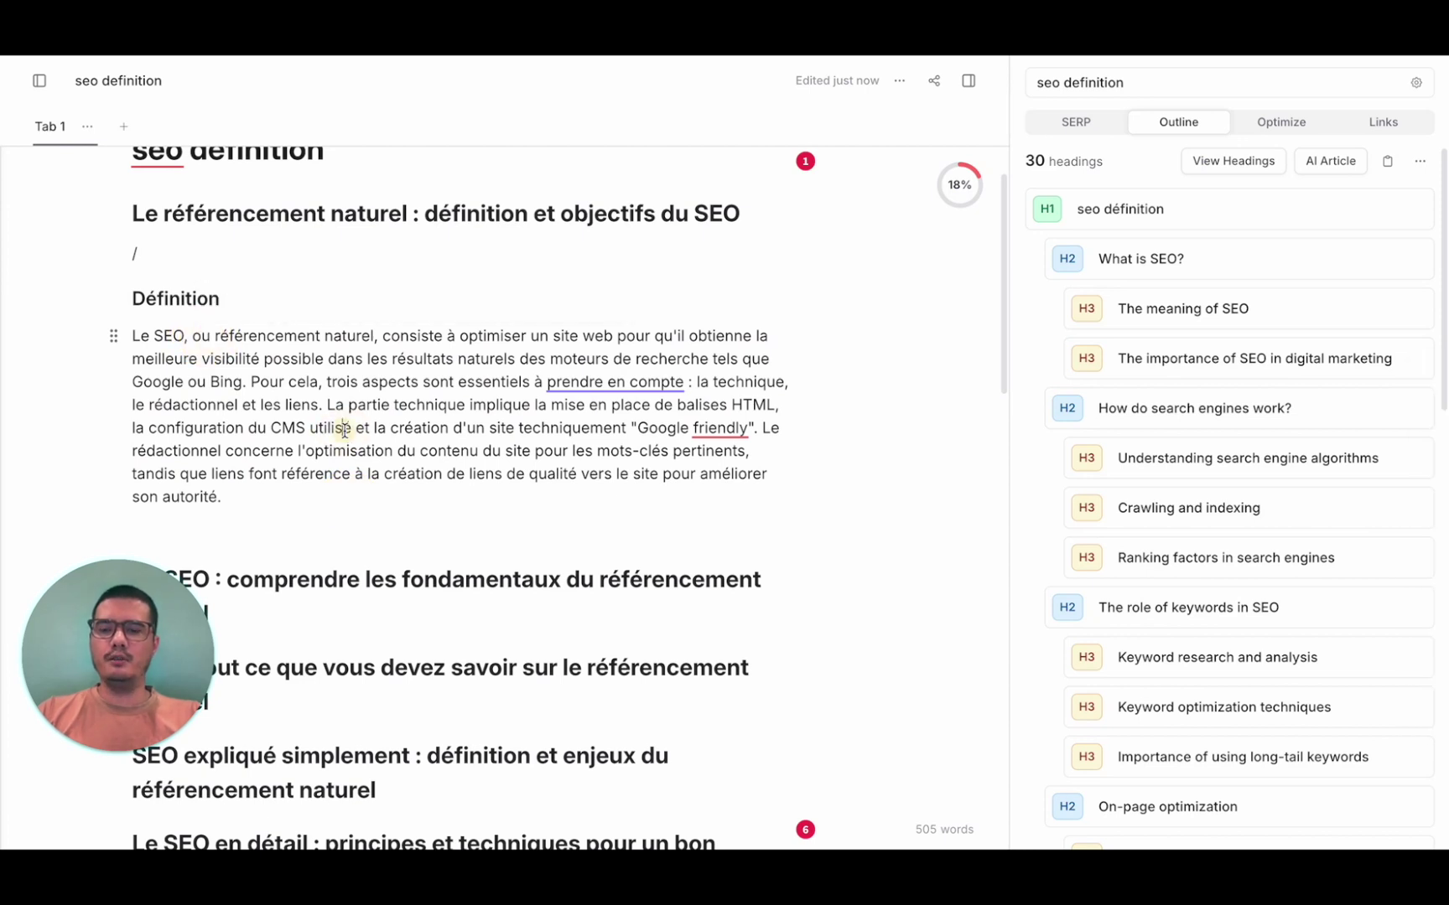
{"action": "left_click", "coordinate": [400, 495]}
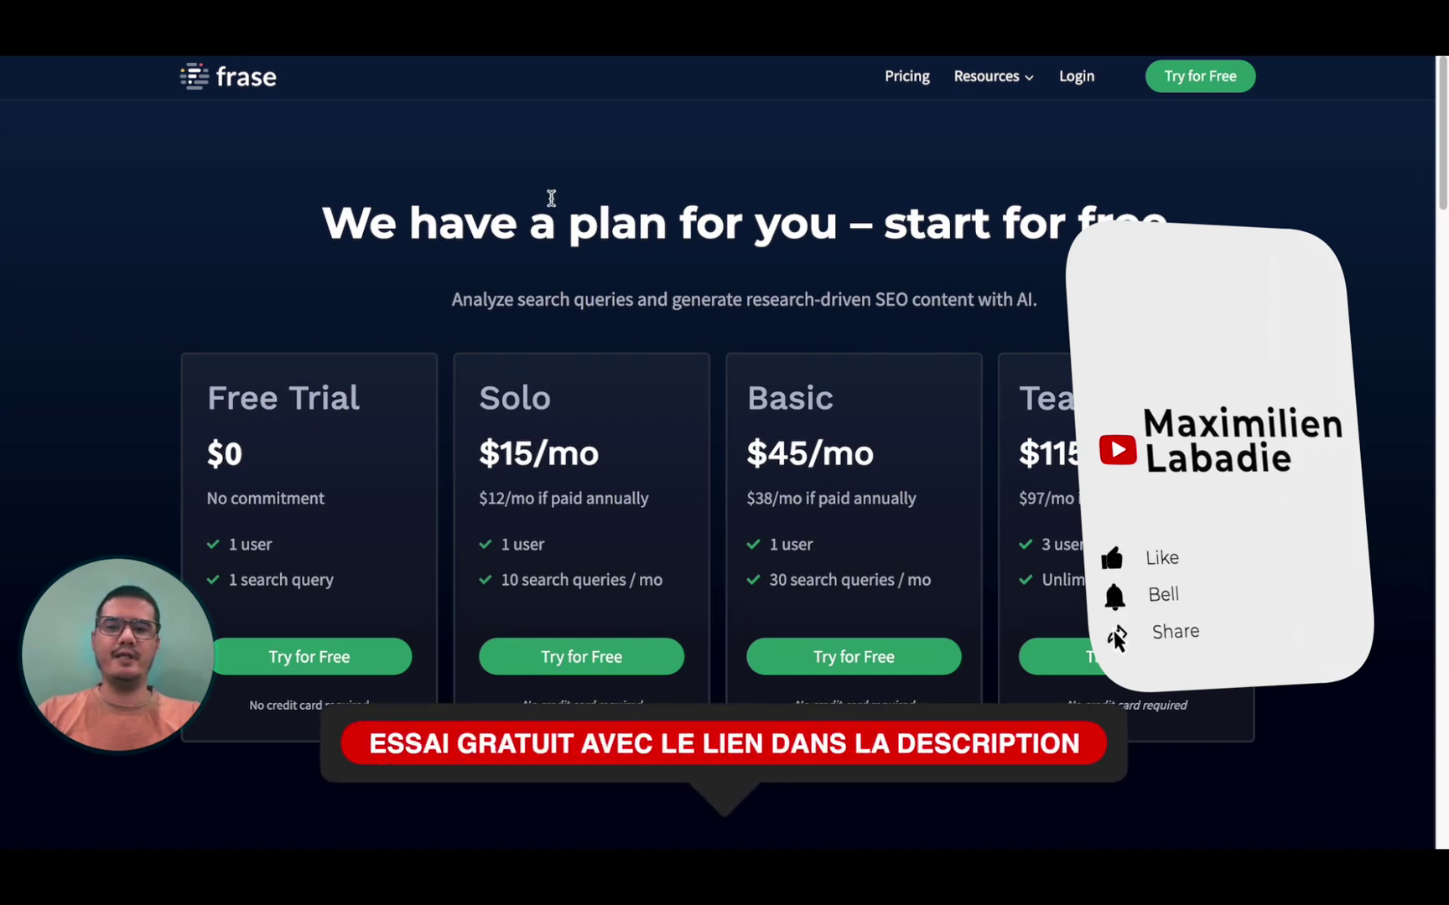
- Look over the Free Trial, Solo, Basic and Team plans on the Frase pricing page
{"action": "scroll", "coordinate": [551, 198], "scroll_direction": "down", "scroll_amount": 3}
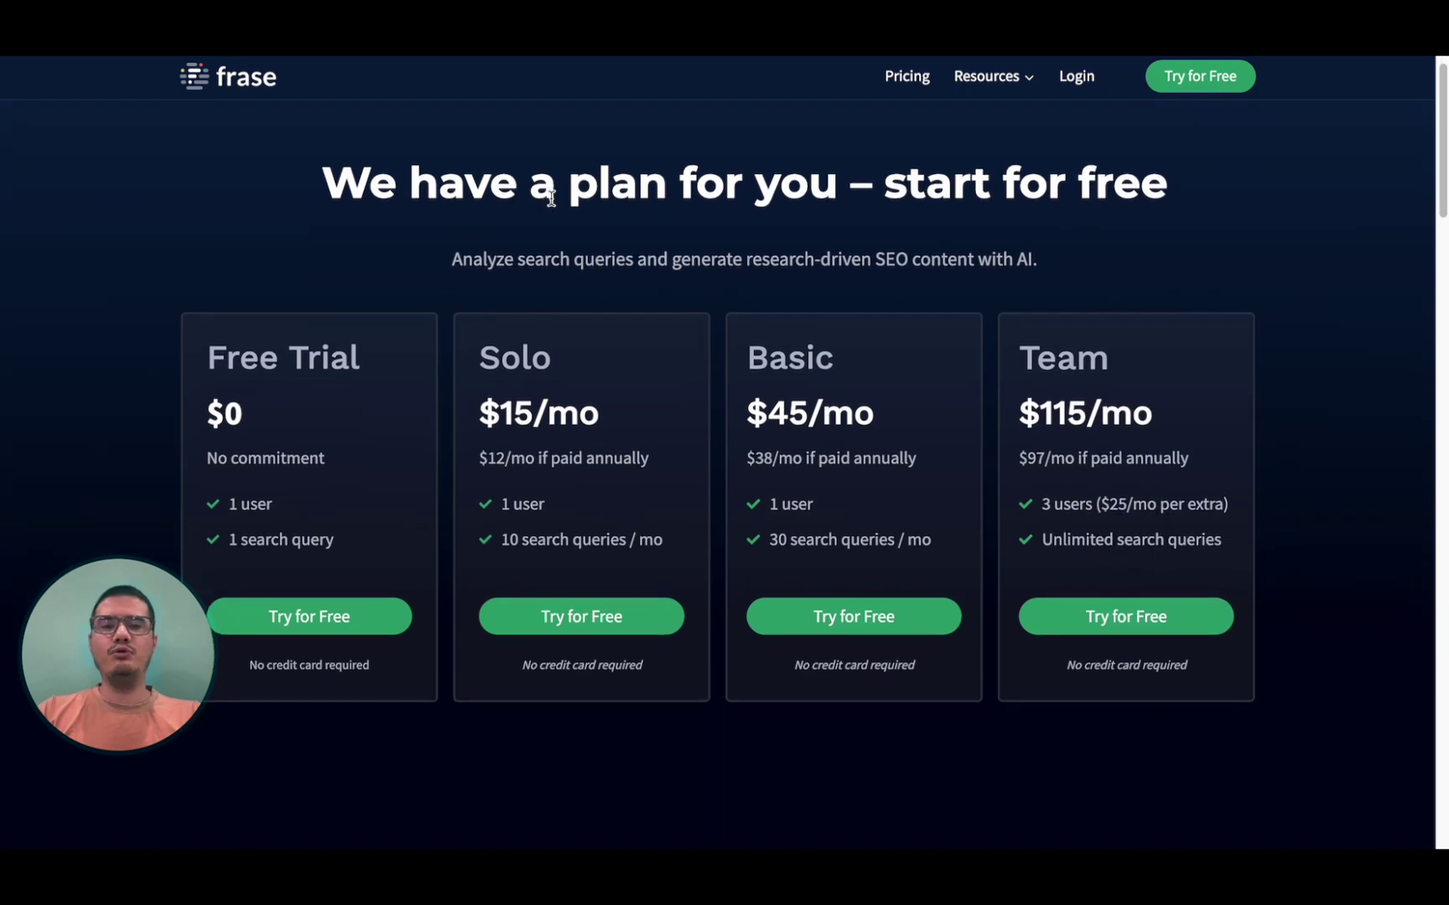